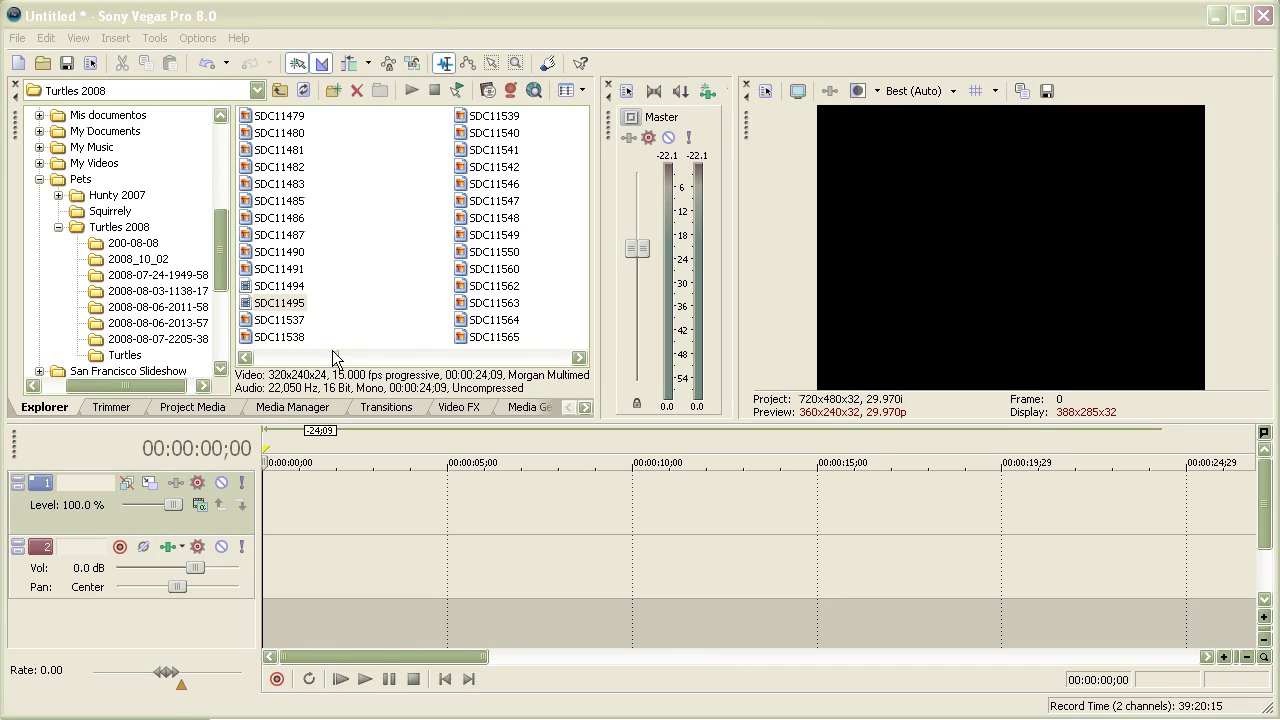
# Step: Look over the Vegas workspace, scrolling the track area up and down
pyautogui.click(579, 357)
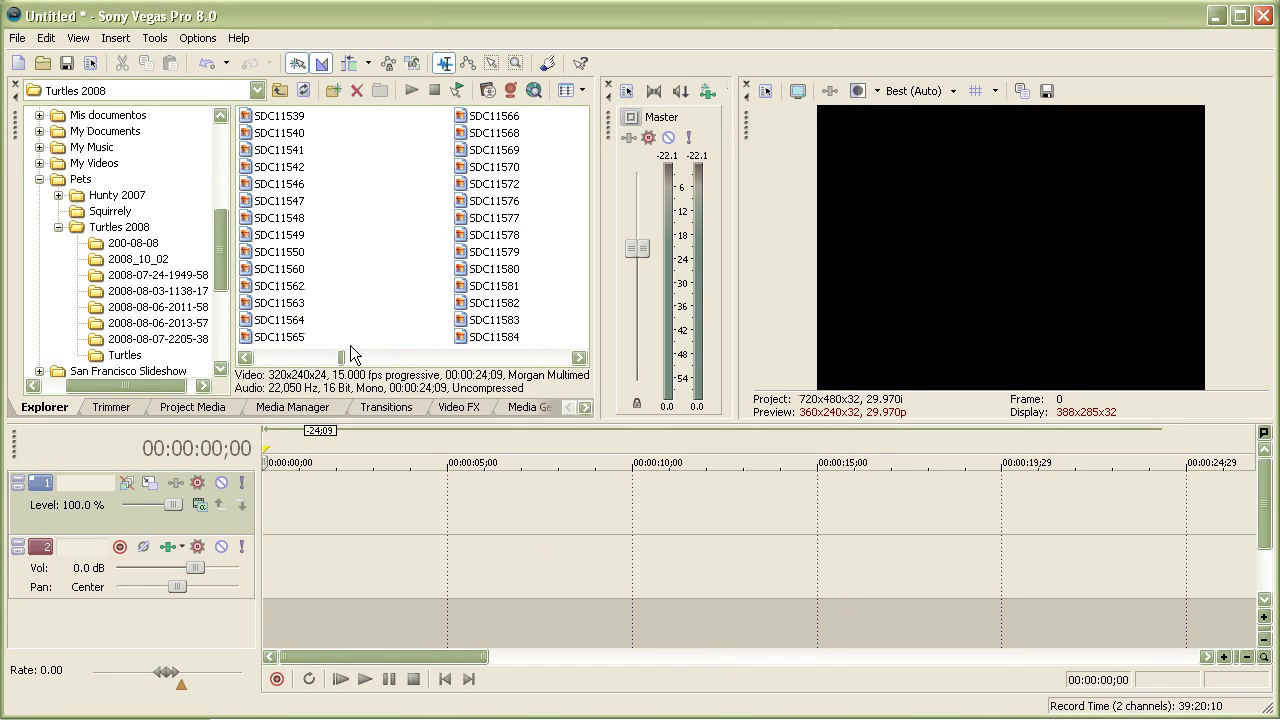
pyautogui.click(245, 357)
pyautogui.click(245, 357)
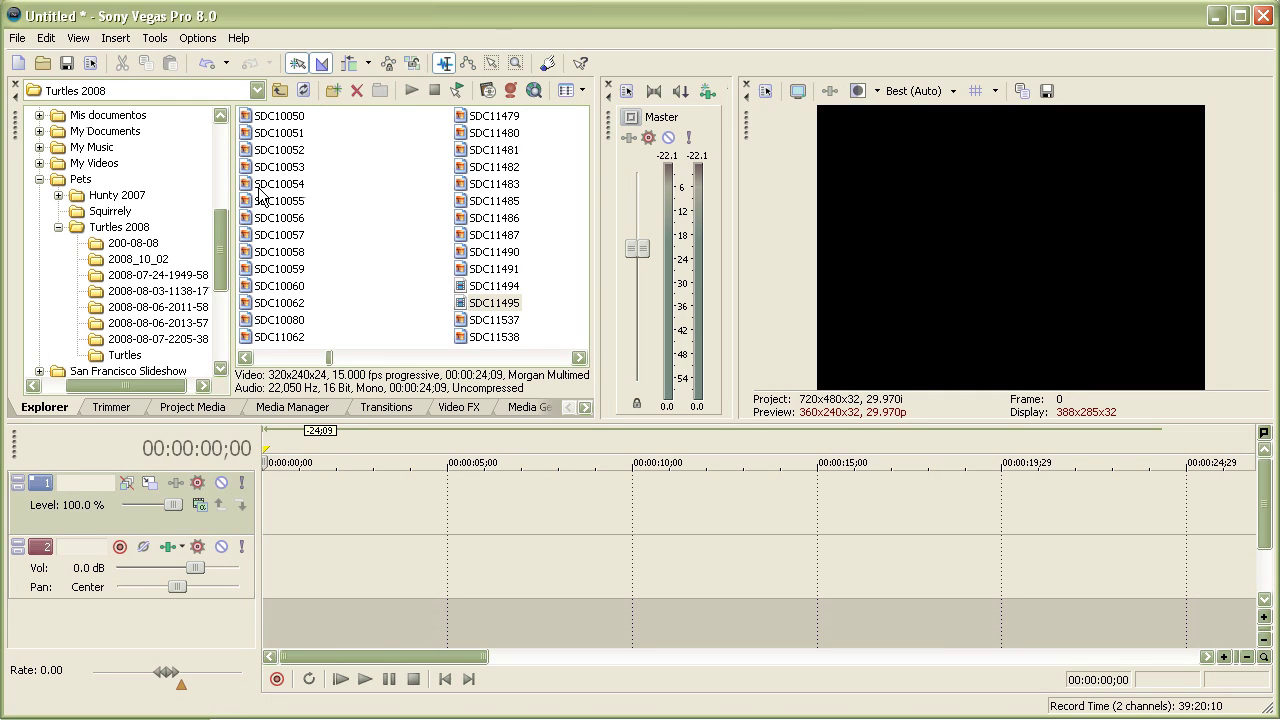
pyautogui.moveTo(224, 255); pyautogui.dragTo(213, 205)
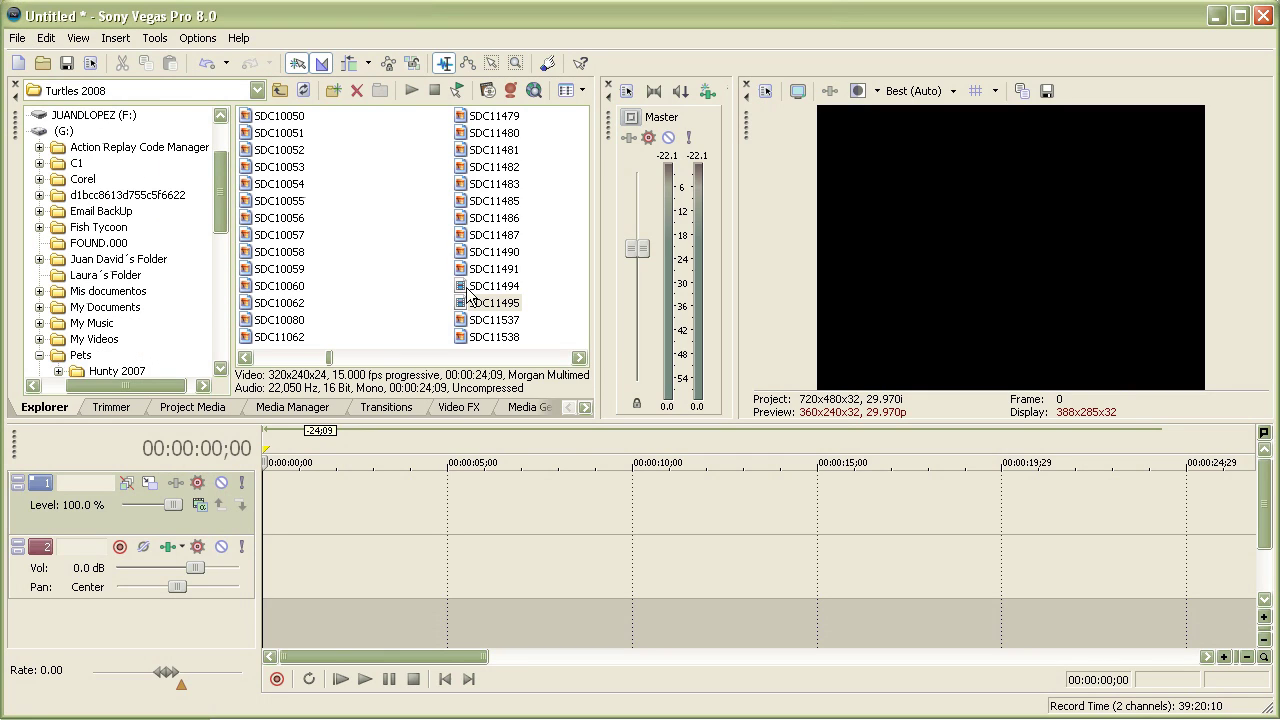
pyautogui.scroll(-5, 430, 367)
pyautogui.scroll(5, 430, 367)
pyautogui.scroll(1, 214, 207)
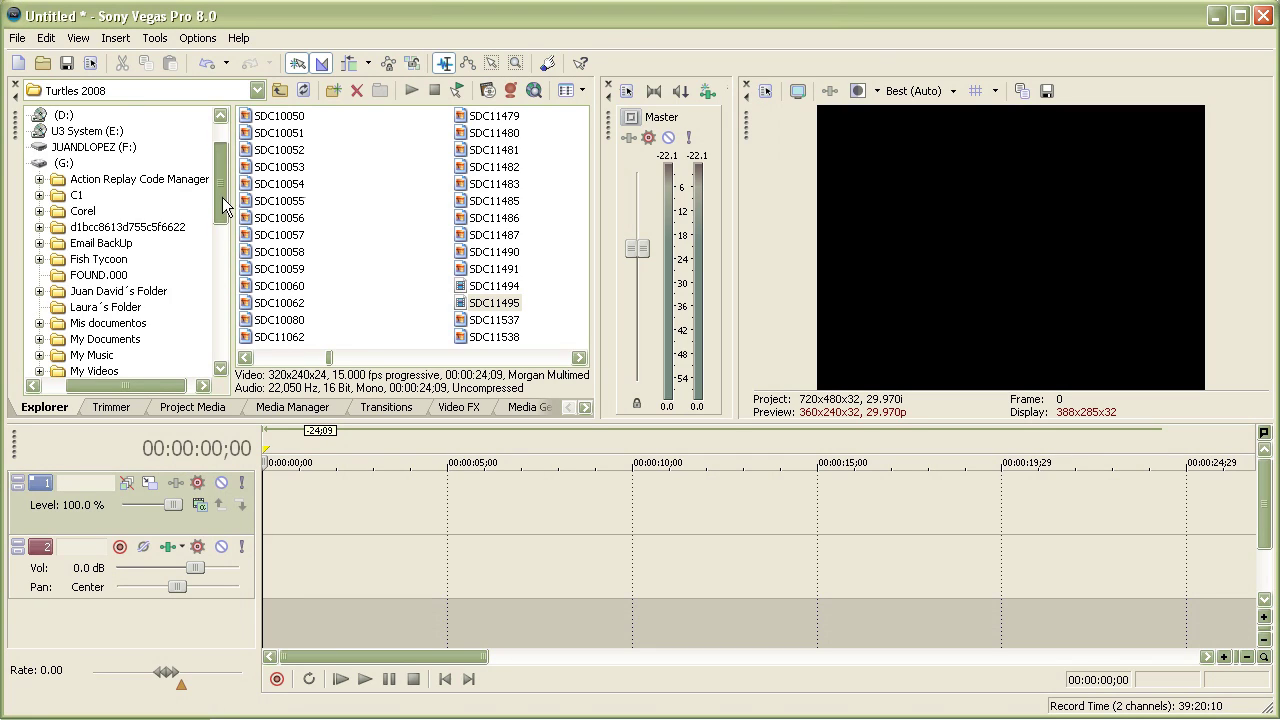
pyautogui.scroll(-1, 214, 207)
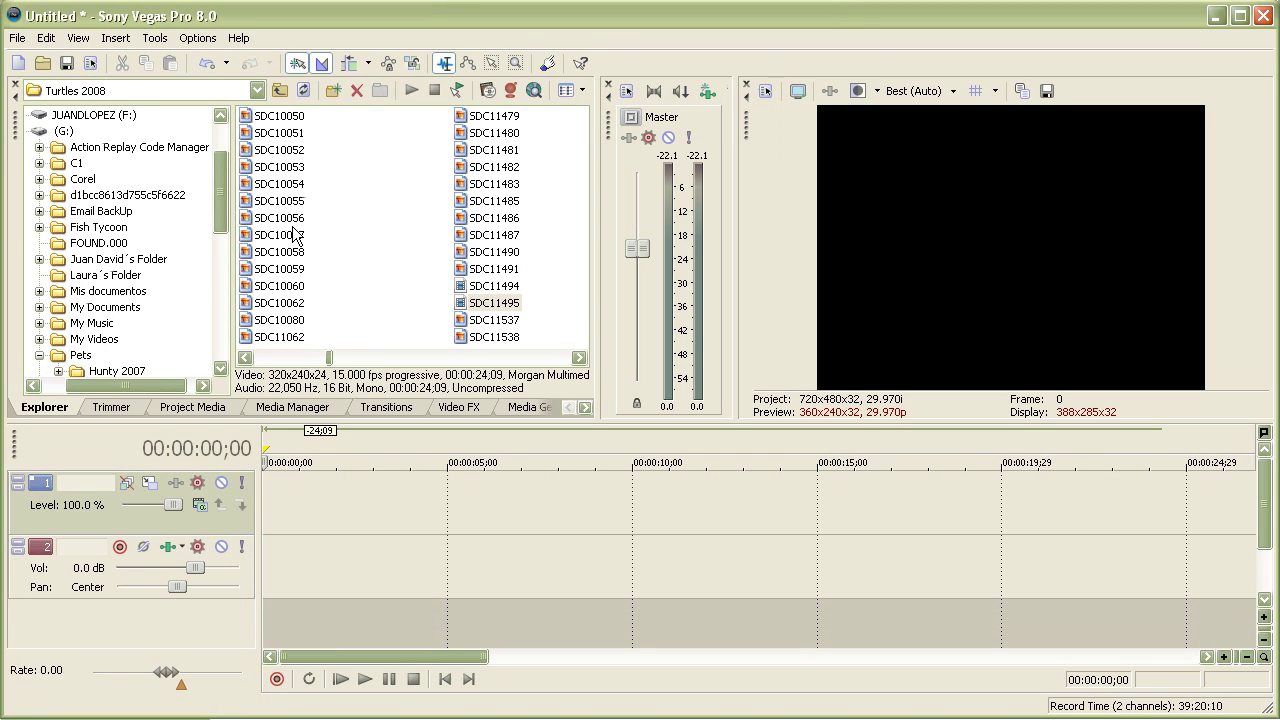
# Step: Delete the existing video track and then the audio track from the timeline
pyautogui.rightClick(316, 494)
pyautogui.click(365, 593)
pyautogui.rightClick(326, 498)
pyautogui.click(381, 588)
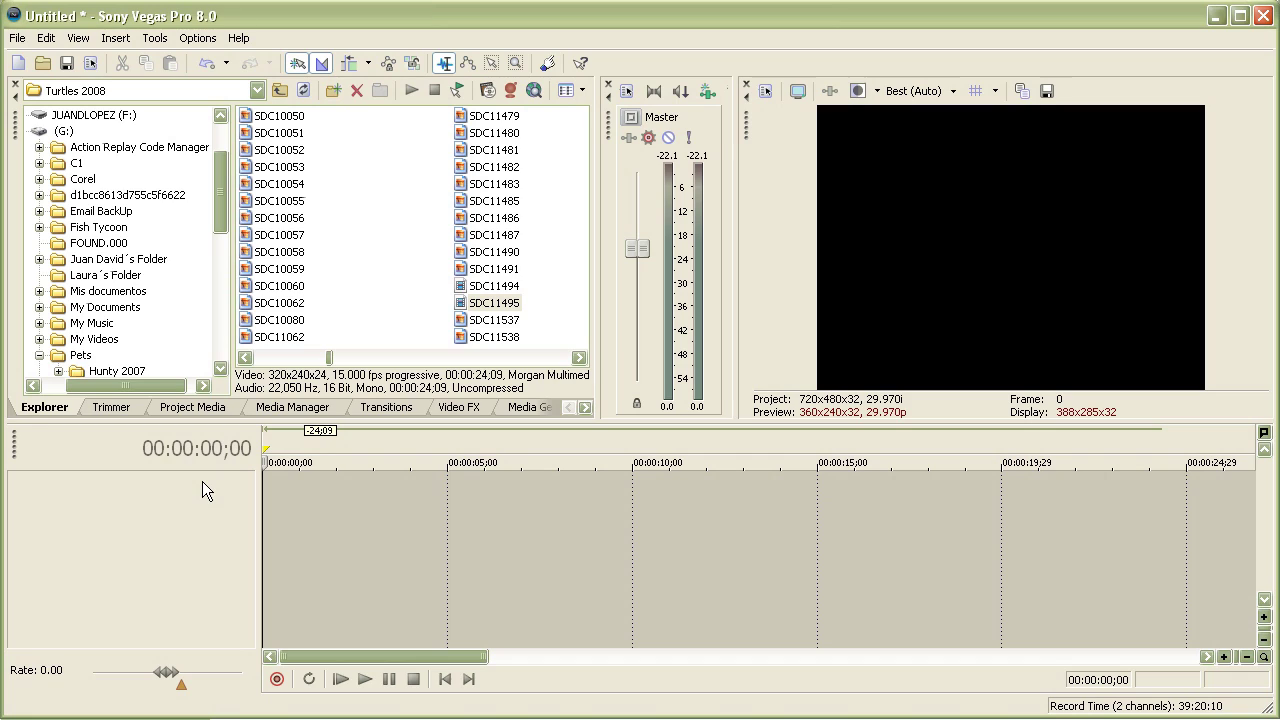
# Step: Insert two video tracks and two audio tracks into the empty timeline
pyautogui.rightClick(297, 485)
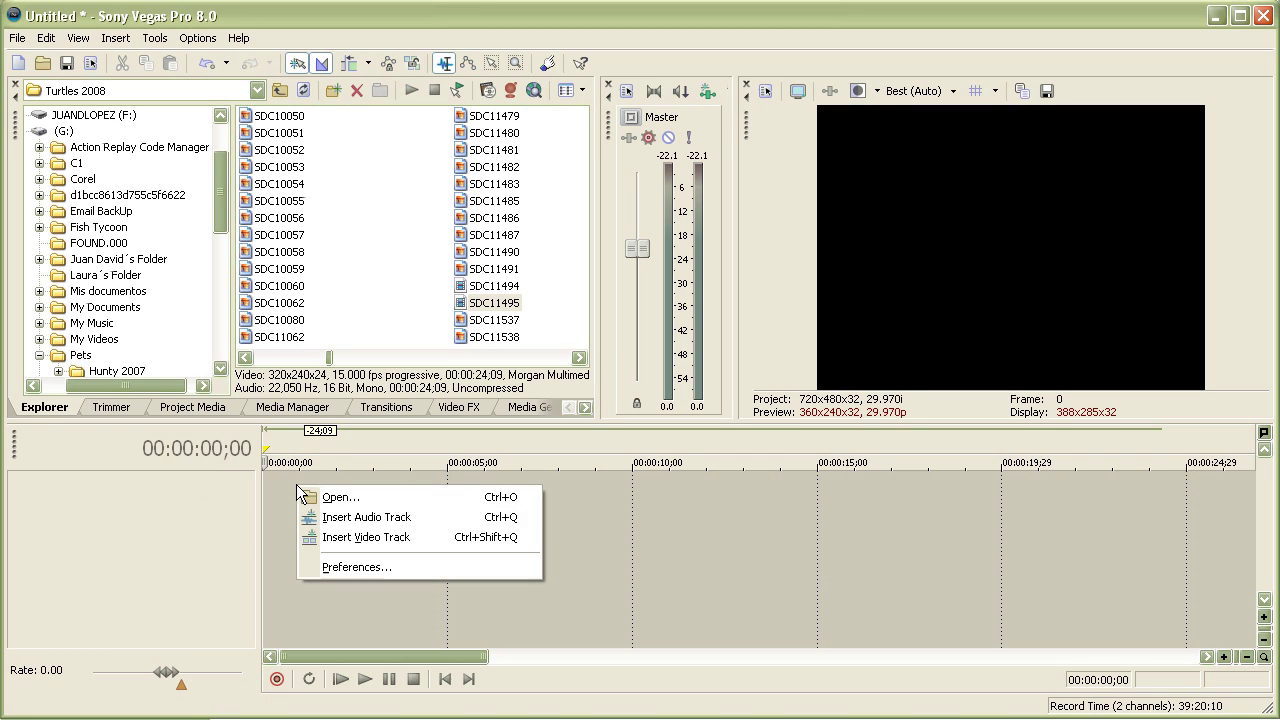
pyautogui.click(338, 539)
pyautogui.rightClick(318, 538)
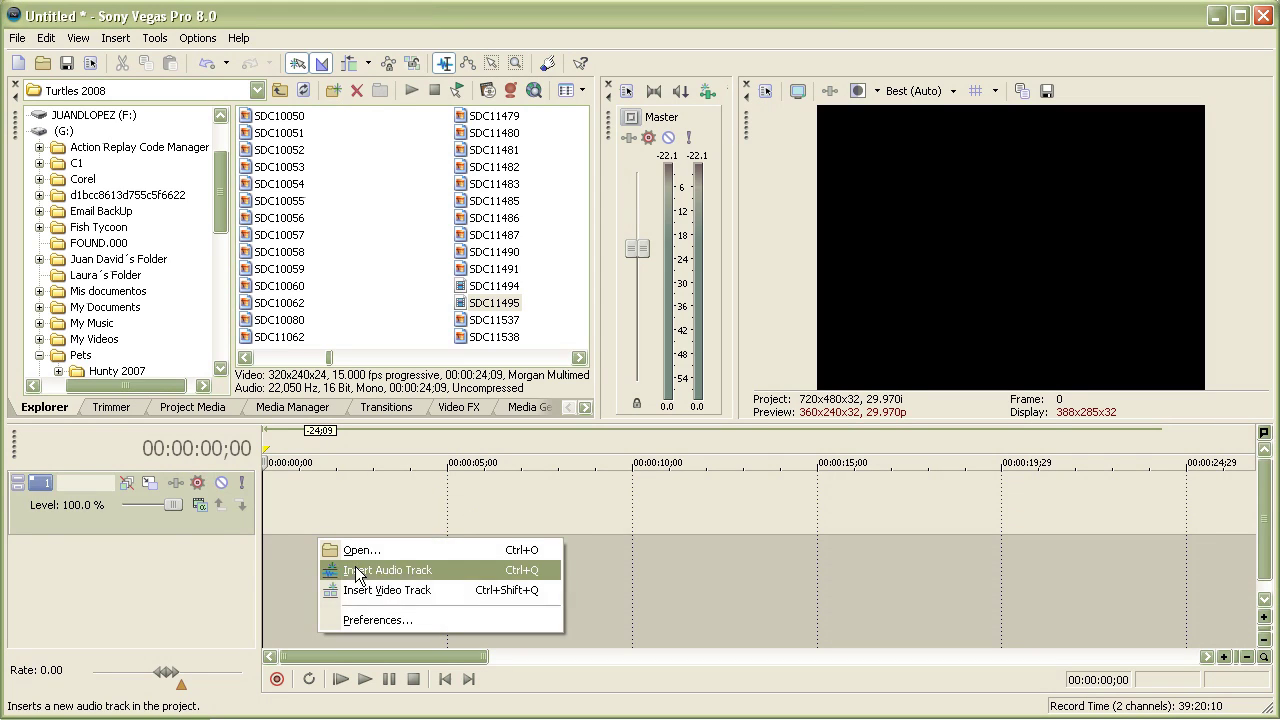
pyautogui.click(385, 590)
pyautogui.rightClick(414, 618)
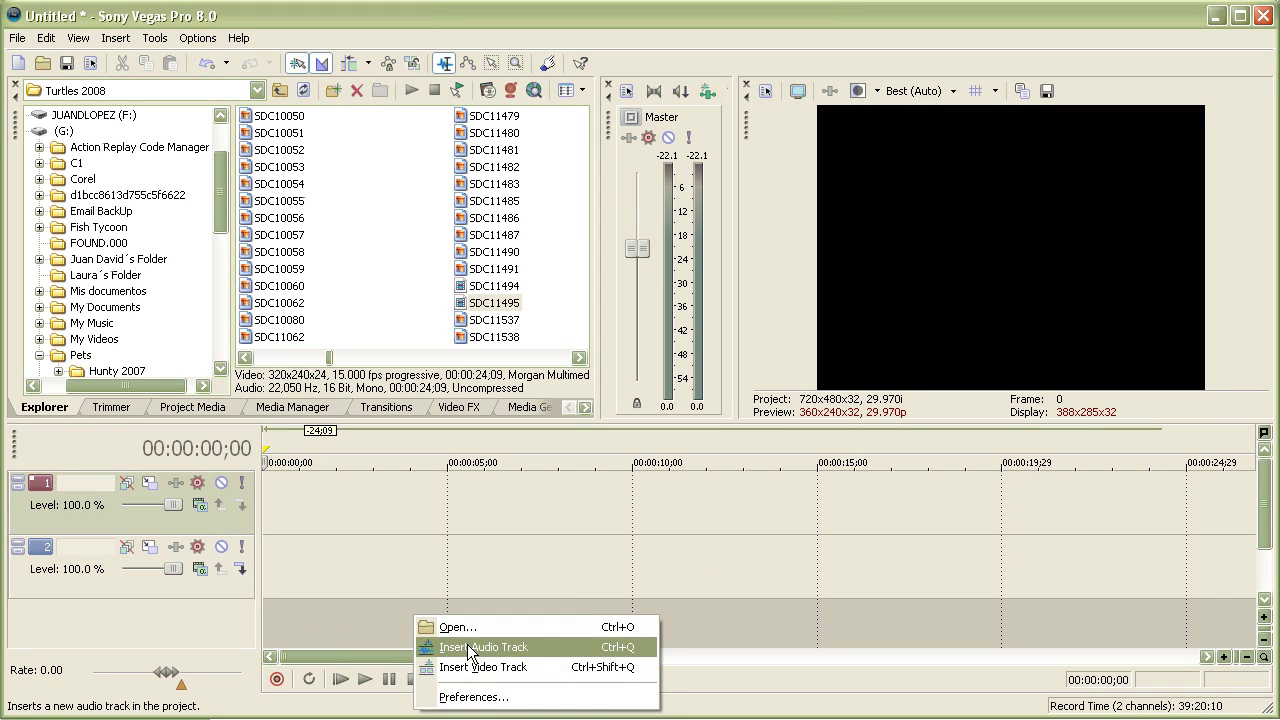
pyautogui.click(470, 647)
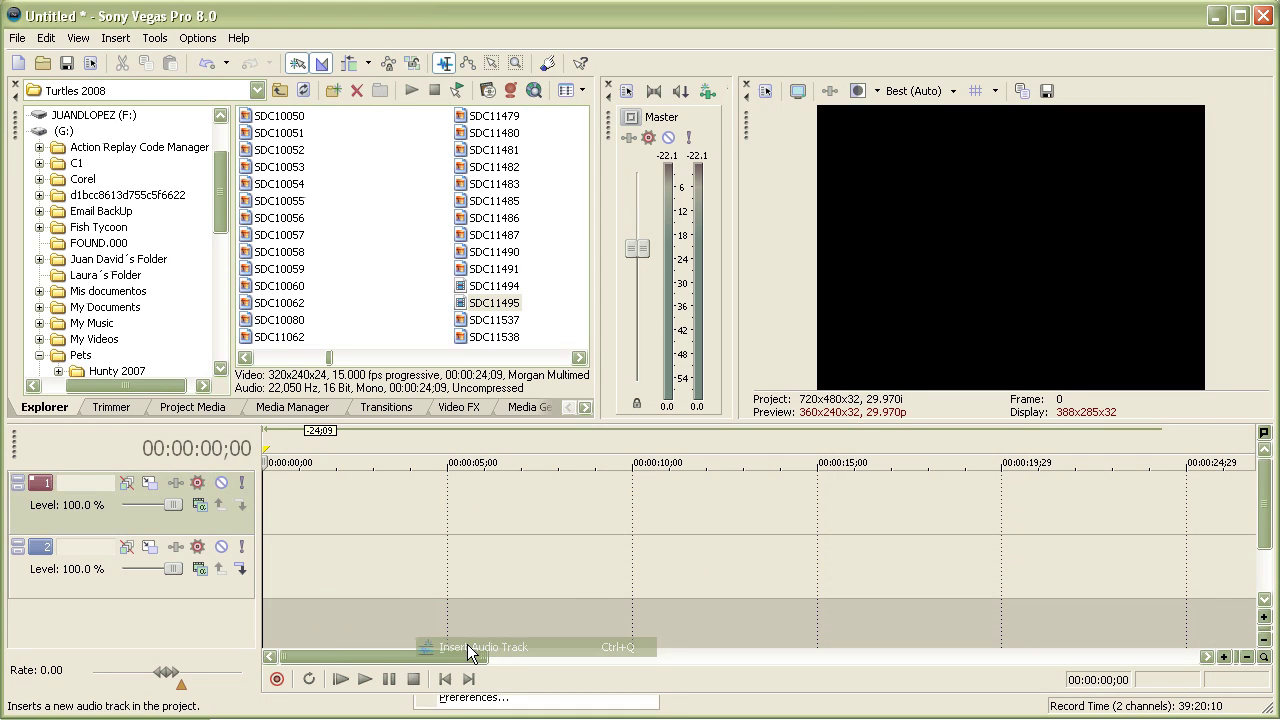
pyautogui.rightClick(731, 626)
pyautogui.click(780, 658)
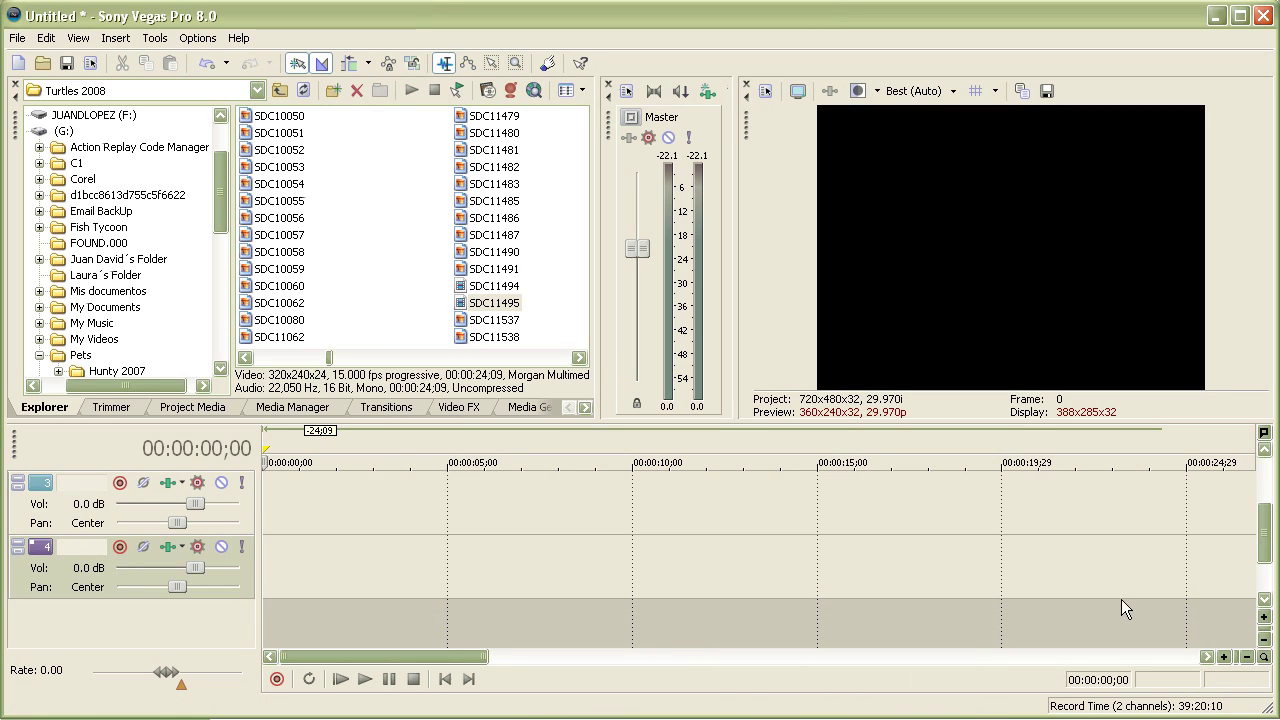
# Step: Delete one video track, then insert a video track back below track 1
pyautogui.scroll(2, 1266, 540)
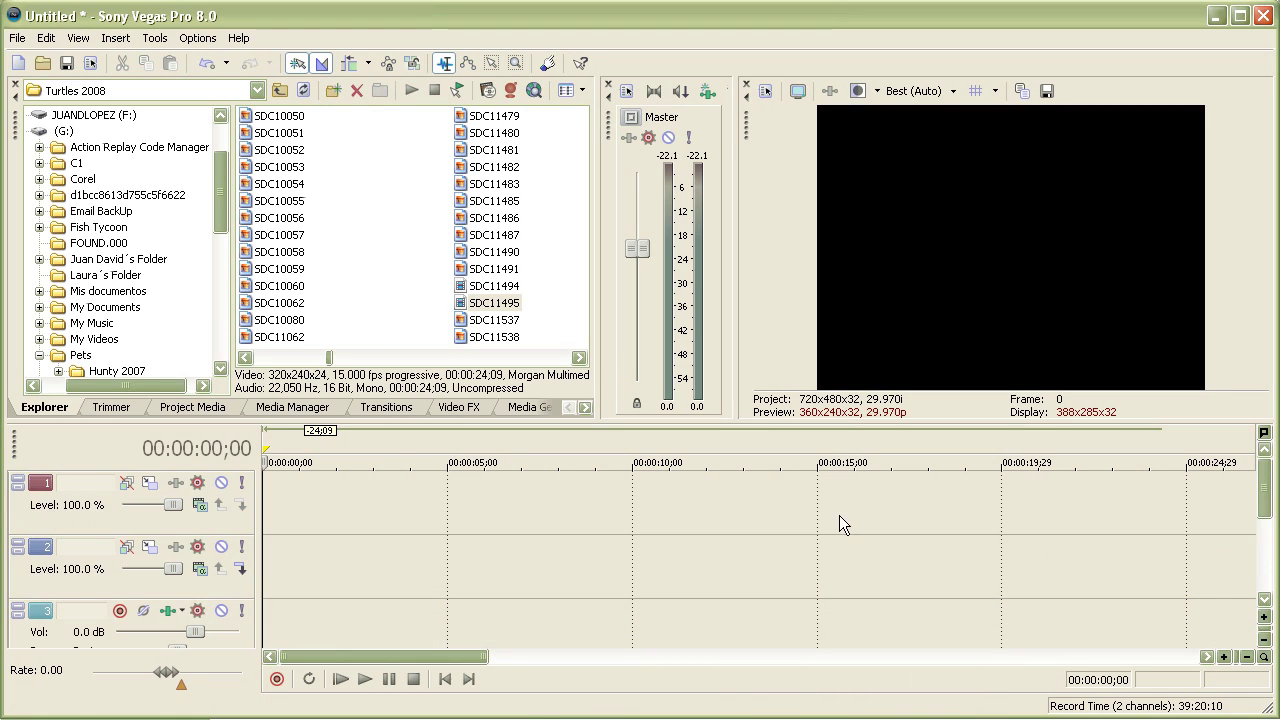
pyautogui.rightClick(394, 508)
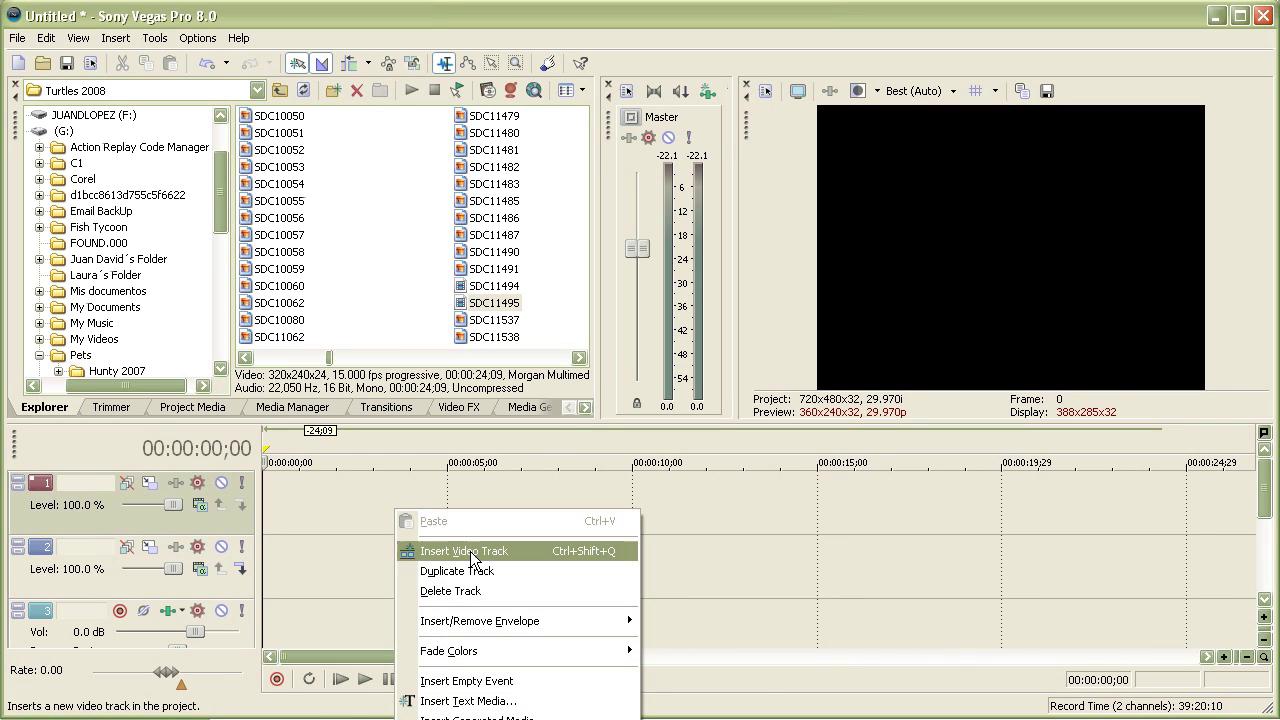
pyautogui.click(480, 588)
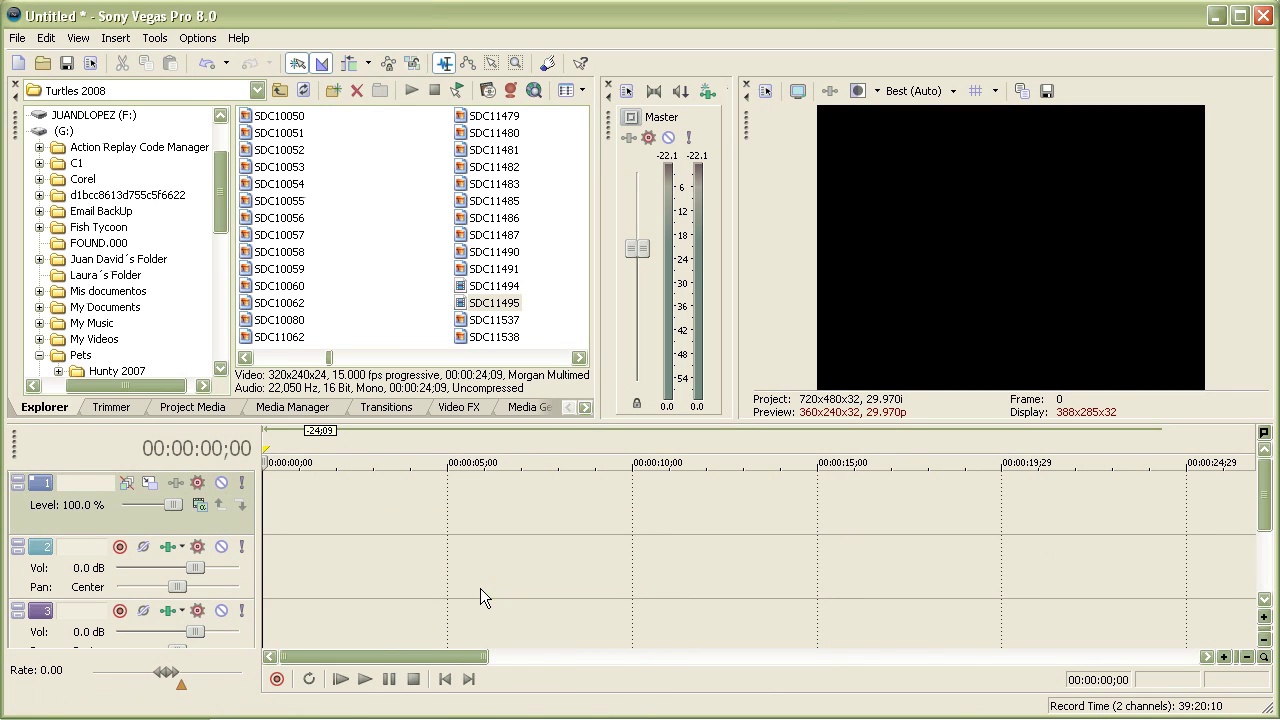
pyautogui.rightClick(409, 513)
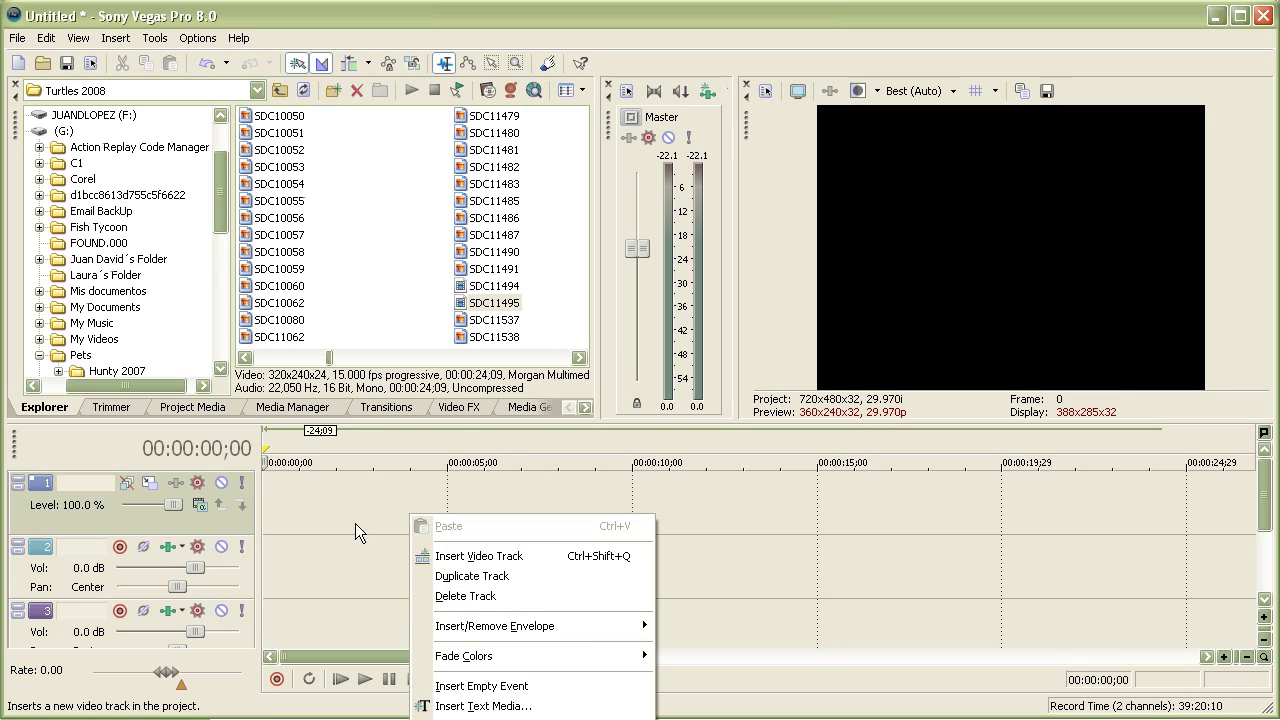
pyautogui.click(329, 508)
pyautogui.rightClick(329, 508)
pyautogui.click(410, 549)
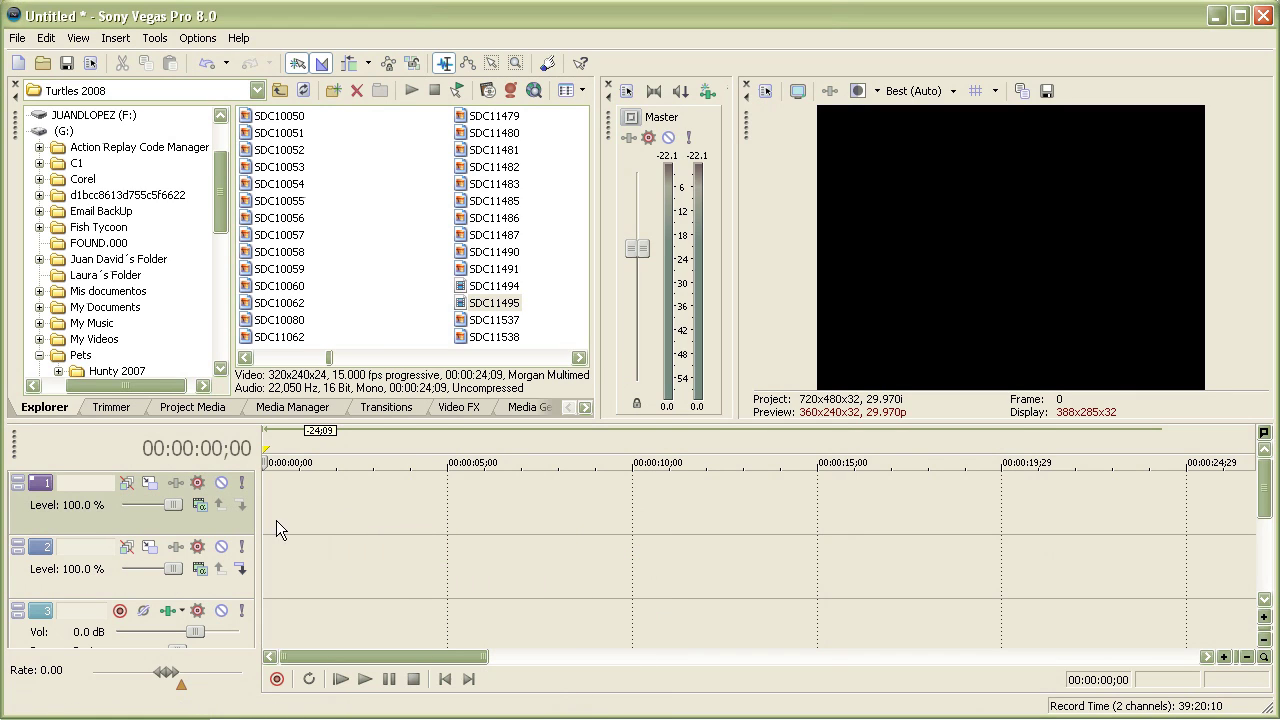
# Step: Rename the top video track to 'Track 1' and return the cursor to the start
pyautogui.rightClick(92, 502)
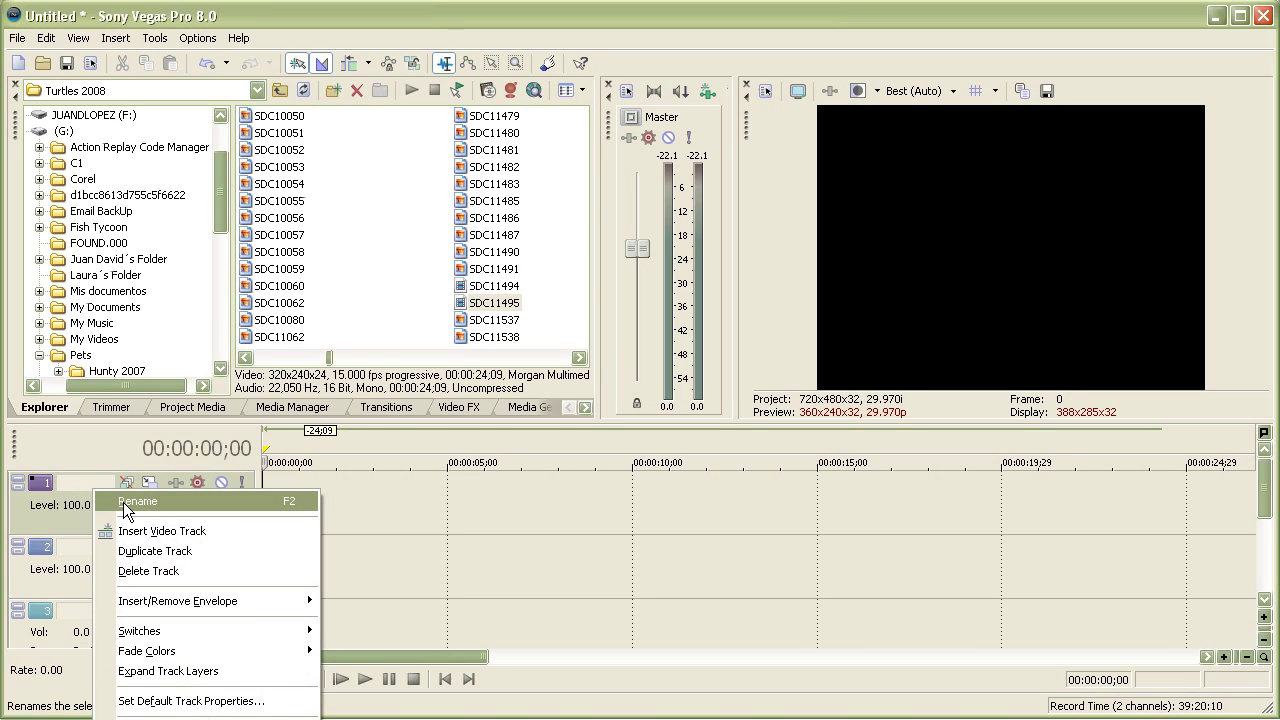
pyautogui.click(137, 501)
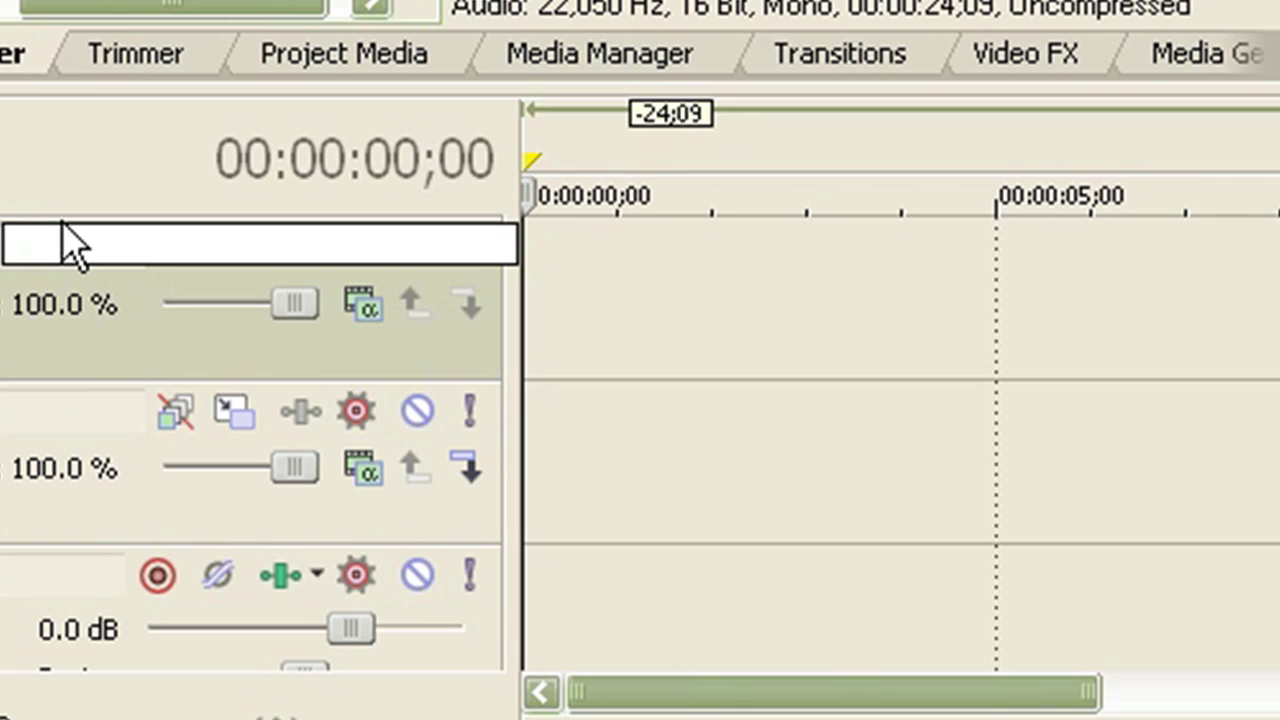
pyautogui.write('Track 1')
pyautogui.press('Return')
pyautogui.click(651, 408)
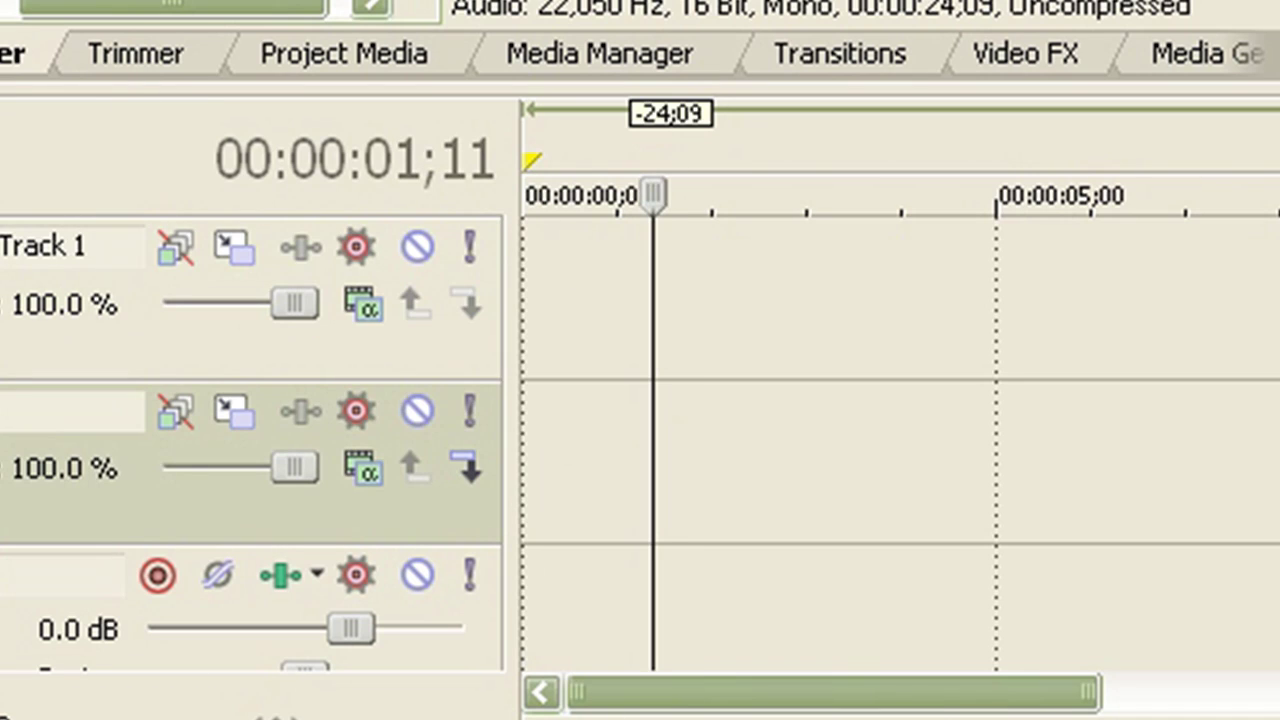
pyautogui.press('Home')
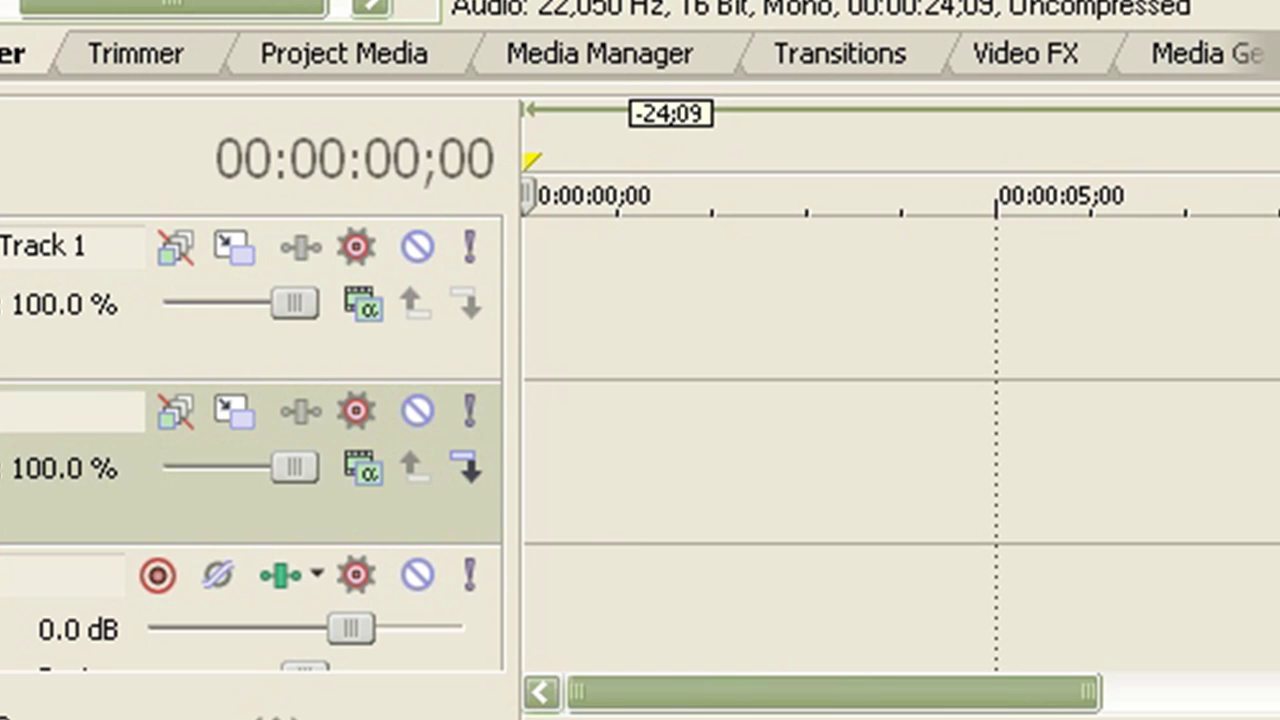
# Step: Drag the turtle clip onto the timeline start and set the cursor near four seconds
pyautogui.moveTo(709, 320); pyautogui.dragTo(680, 305)
pyautogui.click(942, 318)
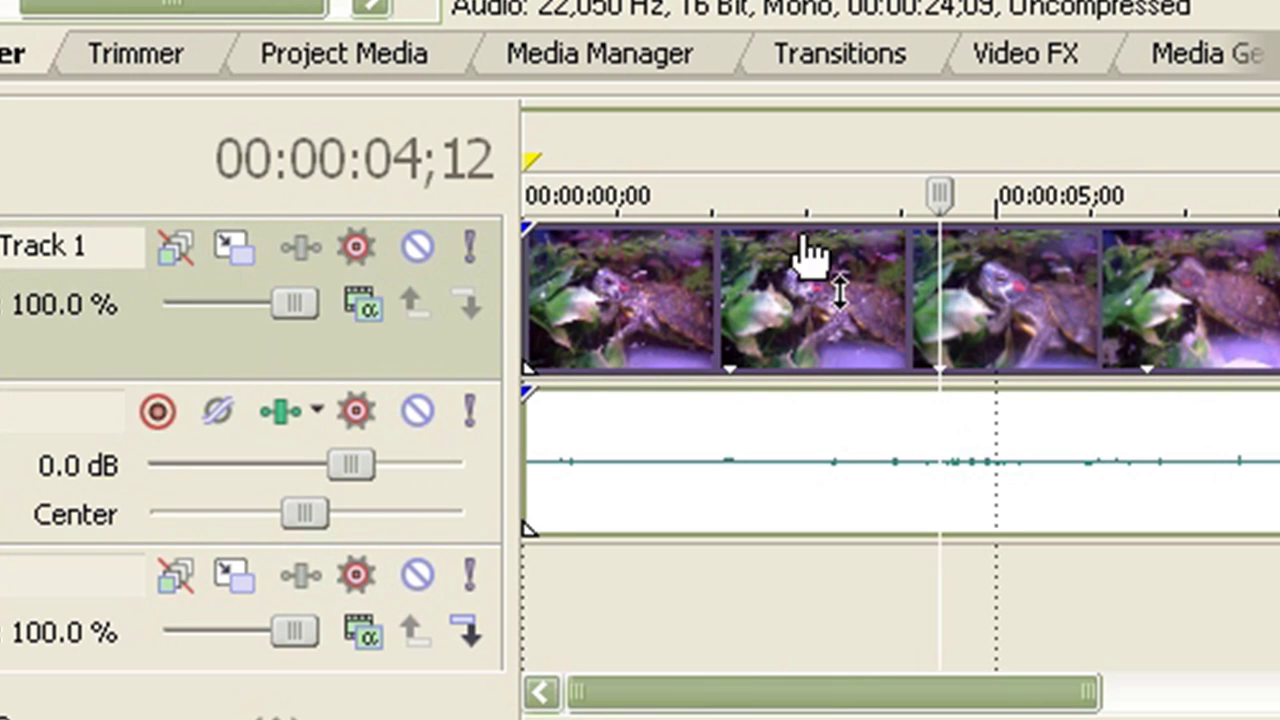
pyautogui.scroll(3, 1114, 329)
pyautogui.scroll(-3, 1114, 329)
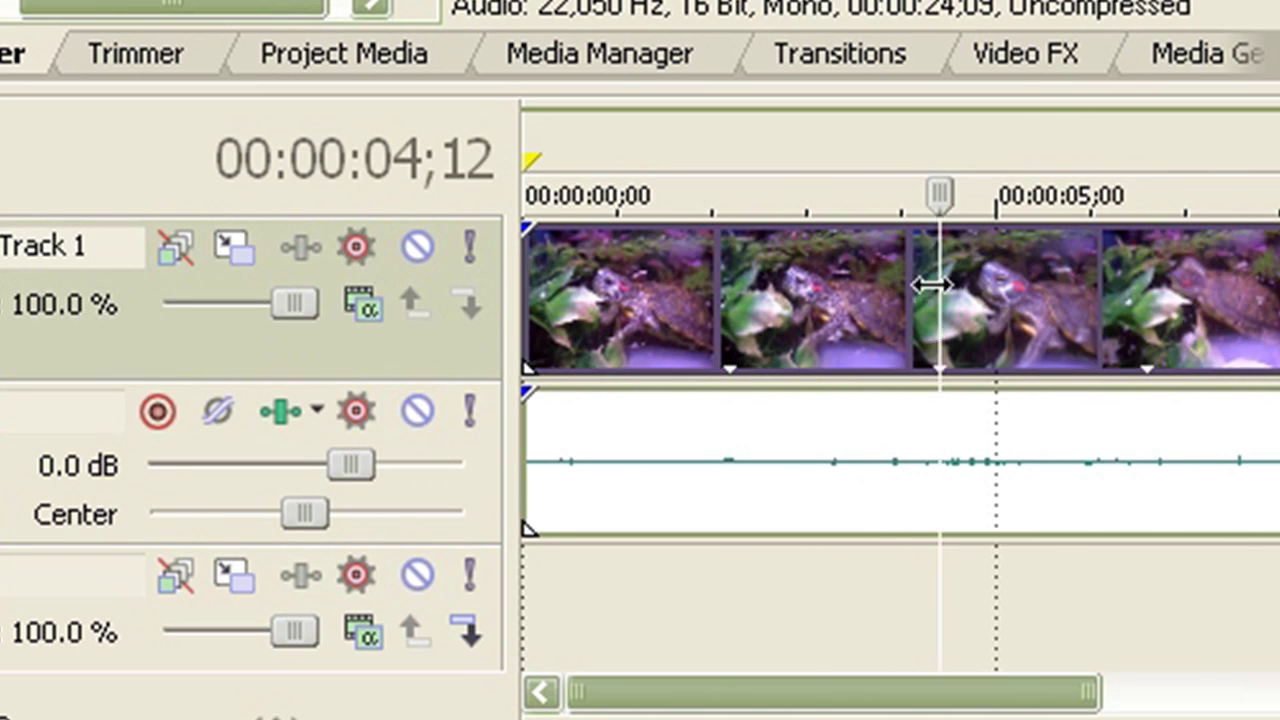
pyautogui.scroll(-1, 930, 290)
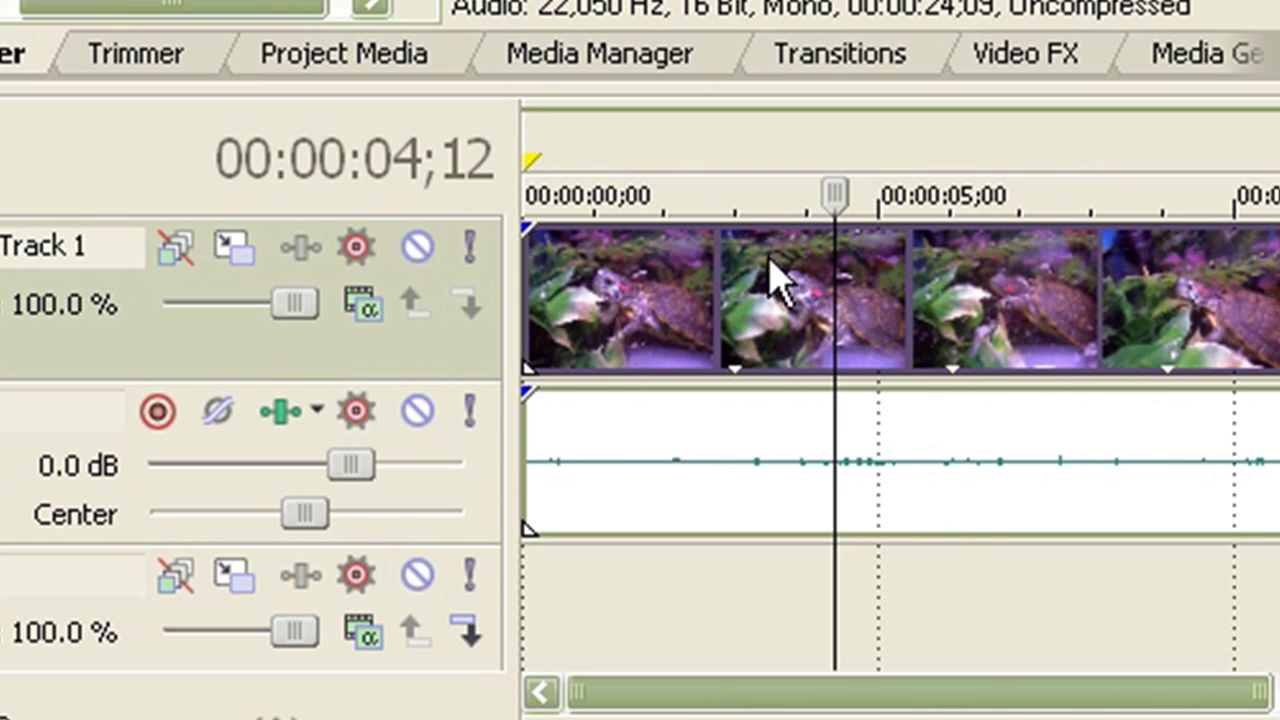
# Step: Add a marker named 'Marker' at the cursor, then jump back to the start
pyautogui.press('m')
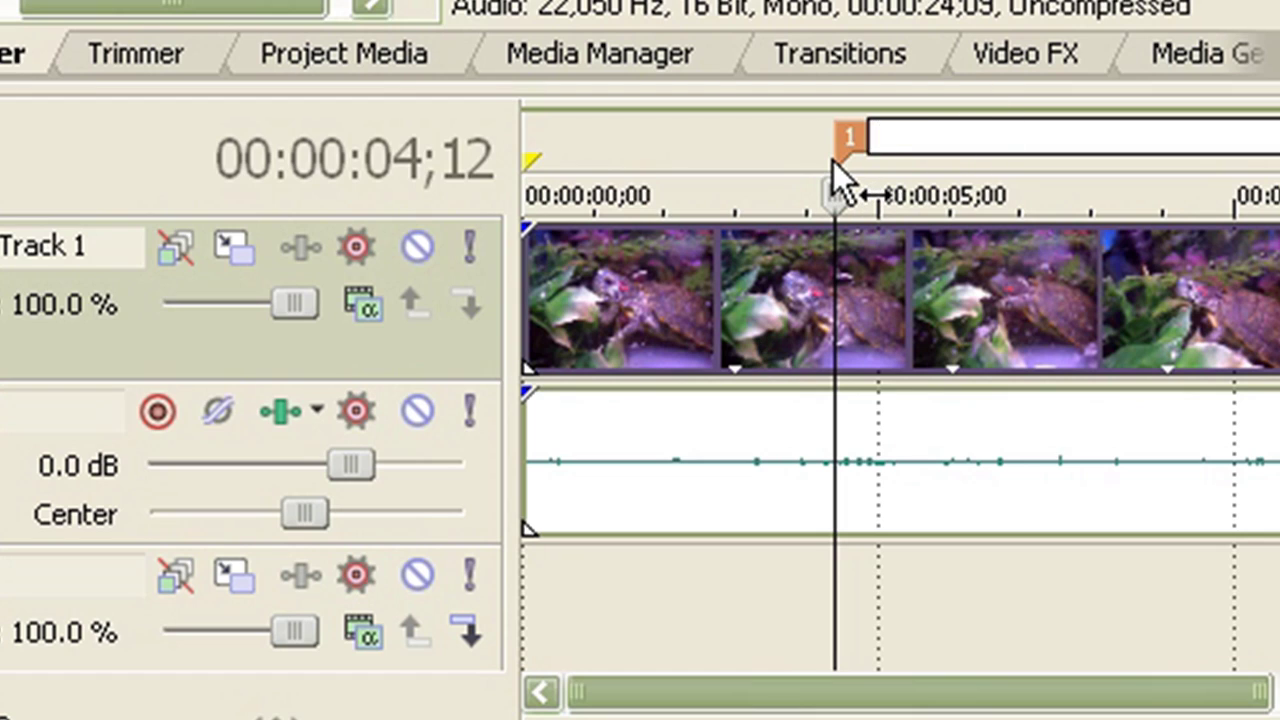
pyautogui.write('Mark')
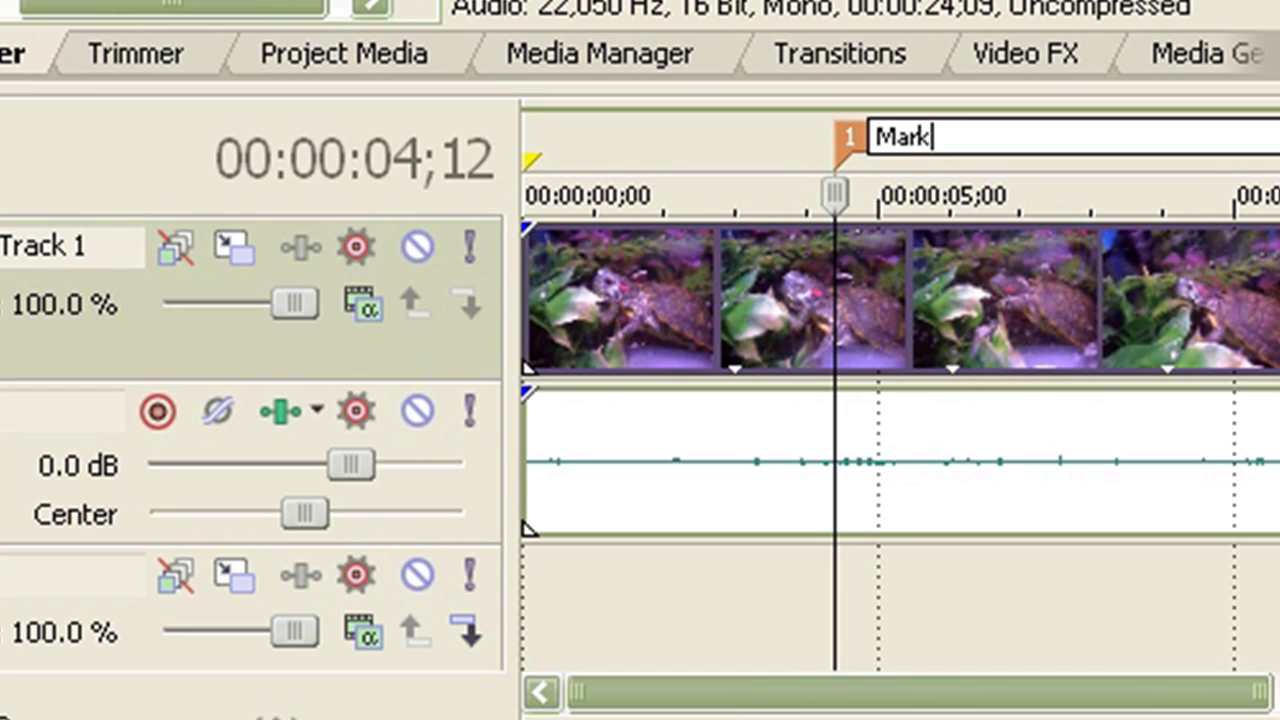
pyautogui.write('er')
pyautogui.press('Return')
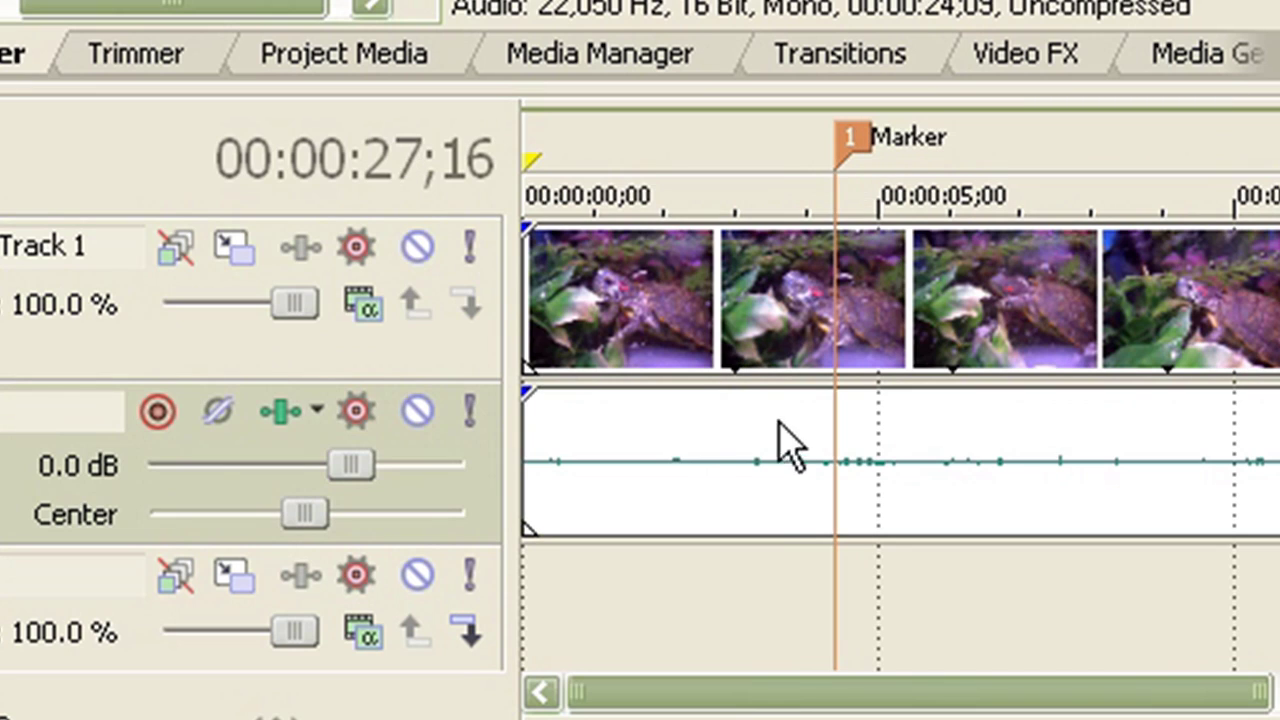
pyautogui.press('Home')
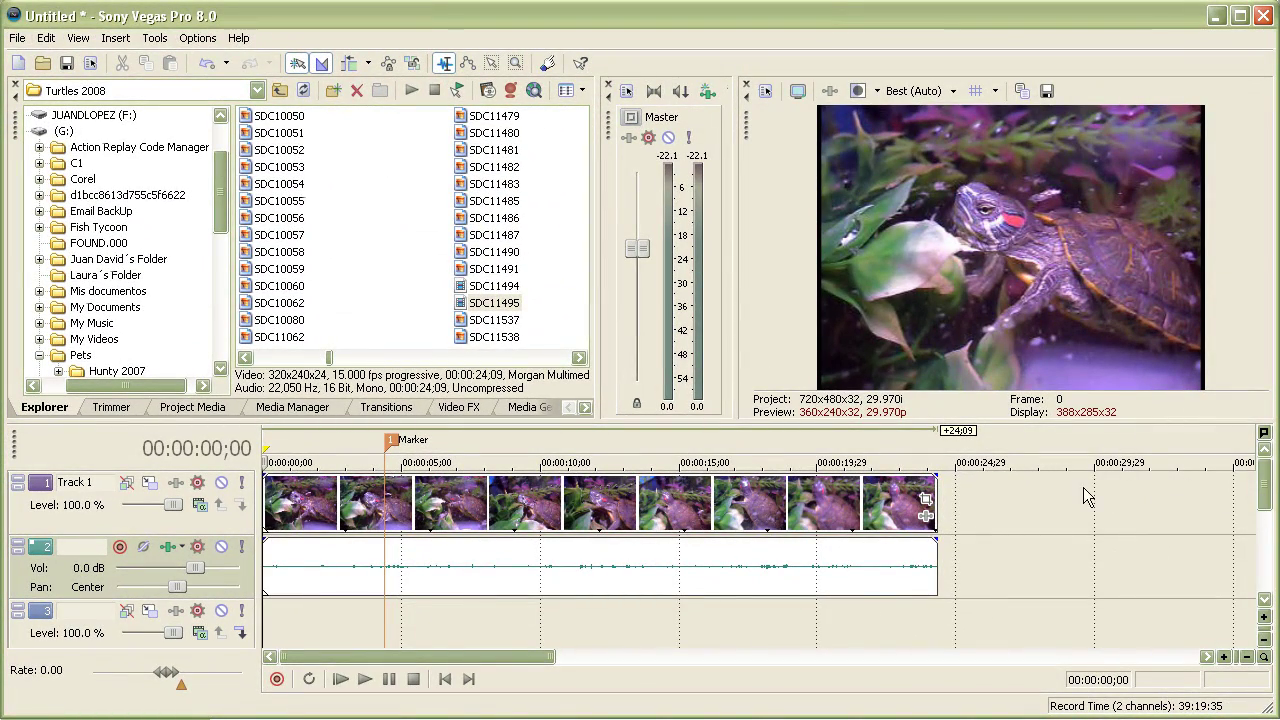
pyautogui.moveTo(1272, 497); pyautogui.dragTo(1243, 420)
pyautogui.click(365, 679)
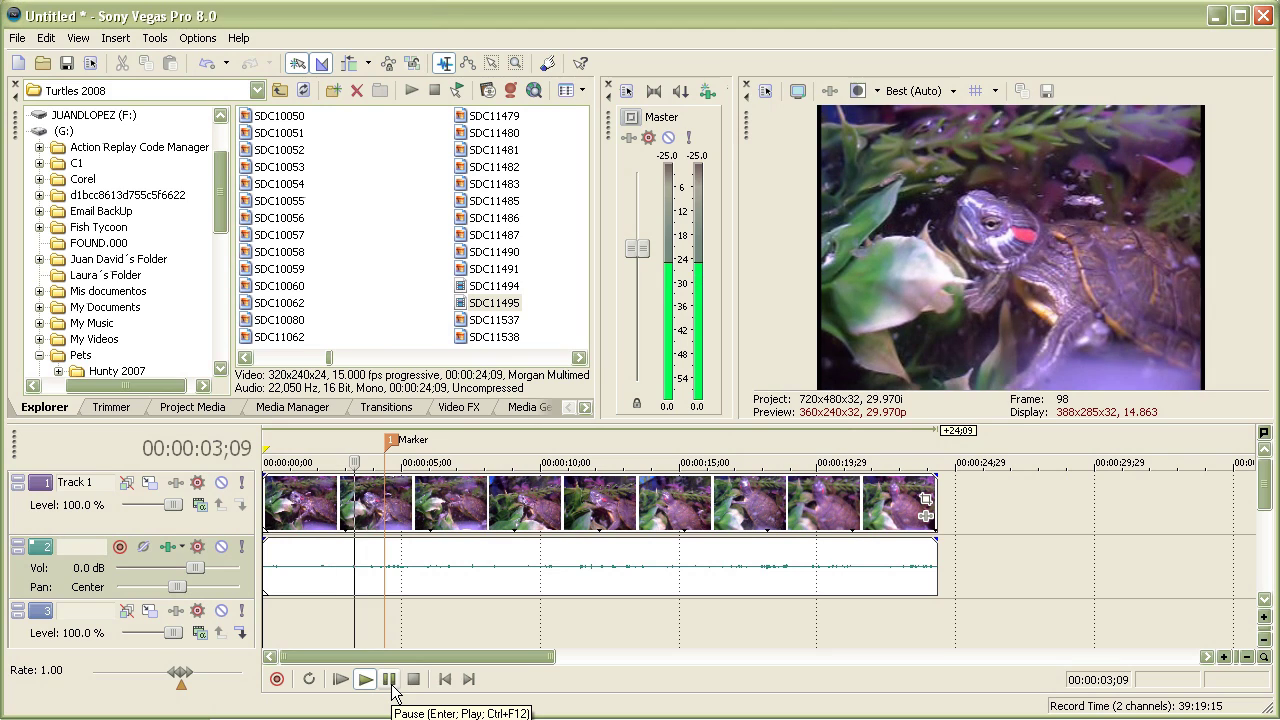
pyautogui.click(390, 682)
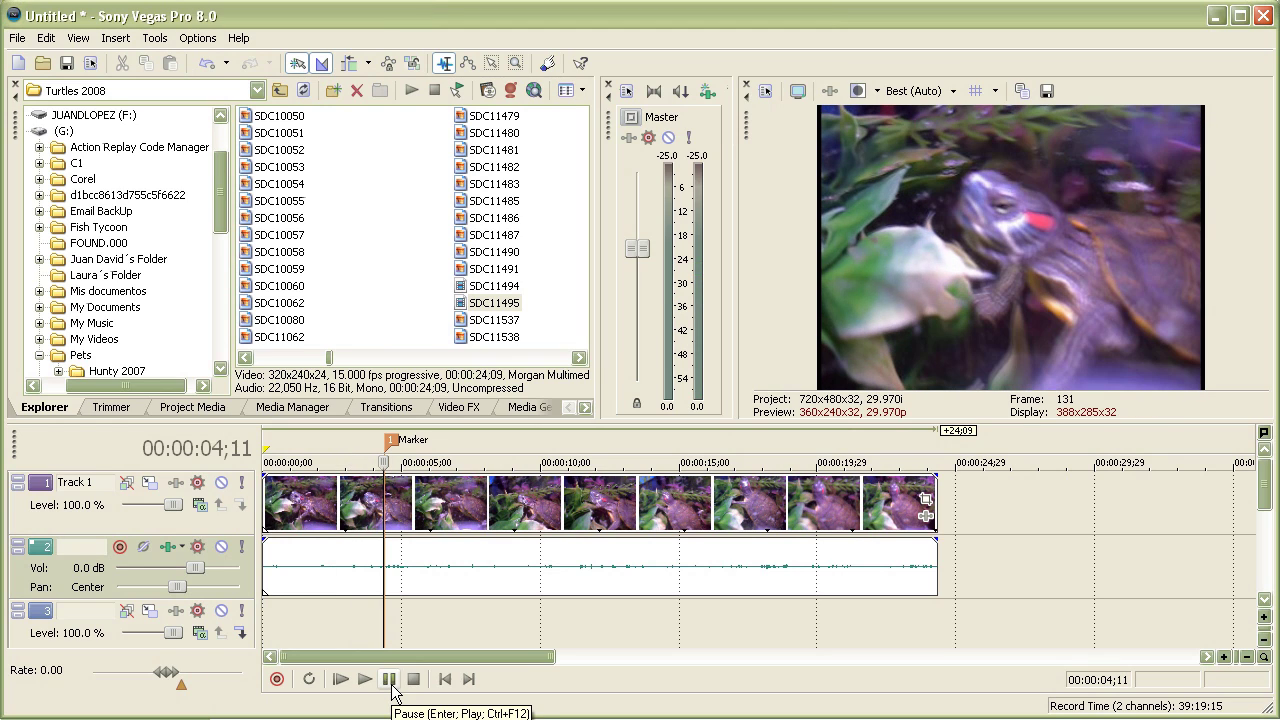
pyautogui.rightClick(389, 503)
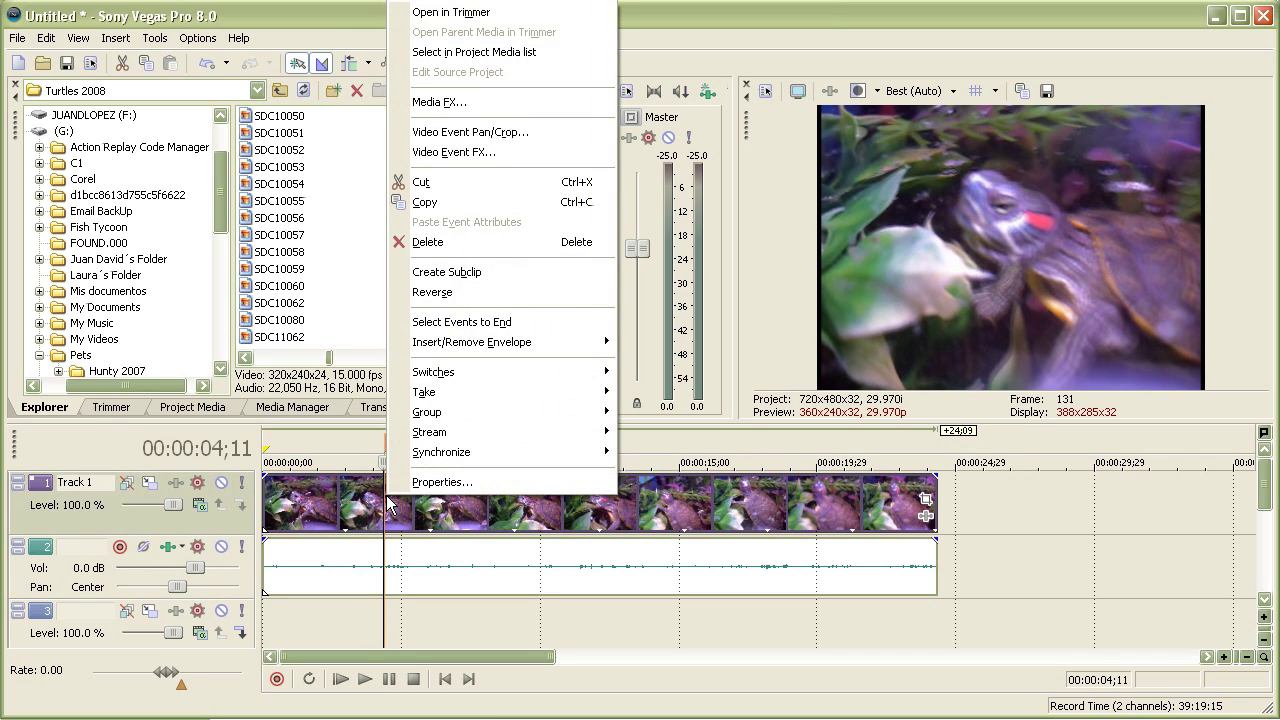
pyautogui.click(488, 278)
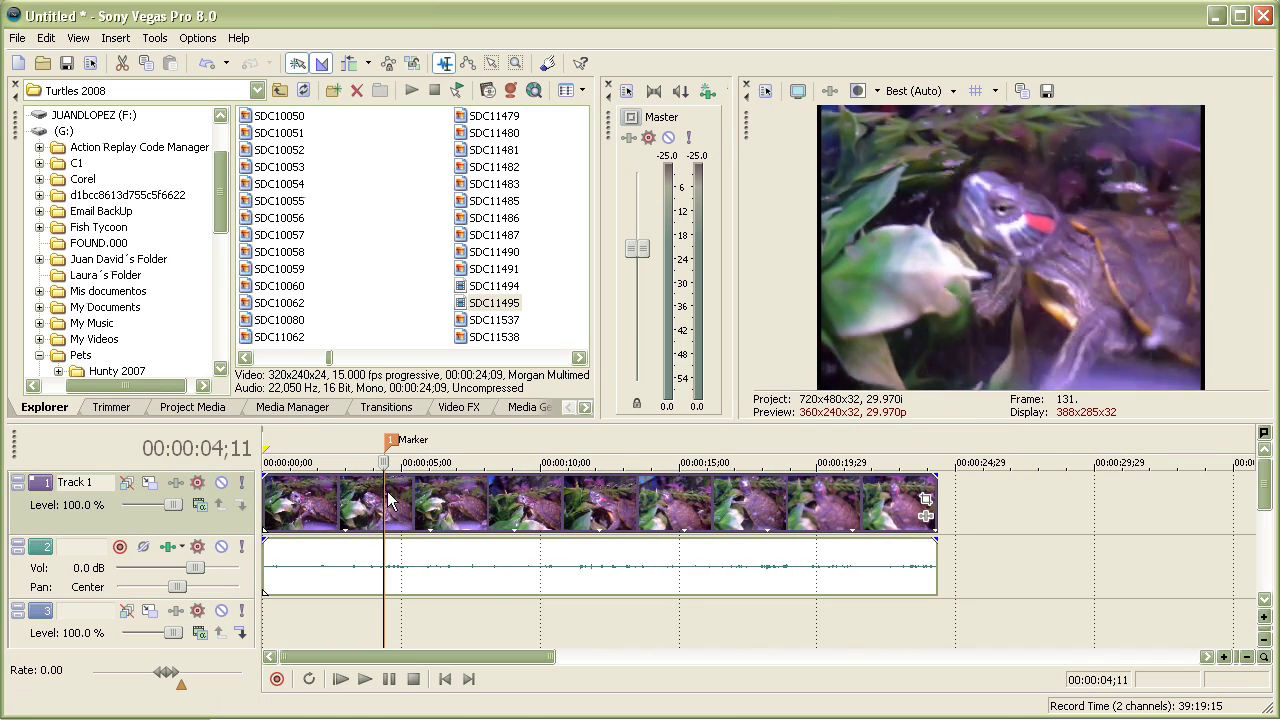
pyautogui.click(46, 38)
pyautogui.click(70, 57)
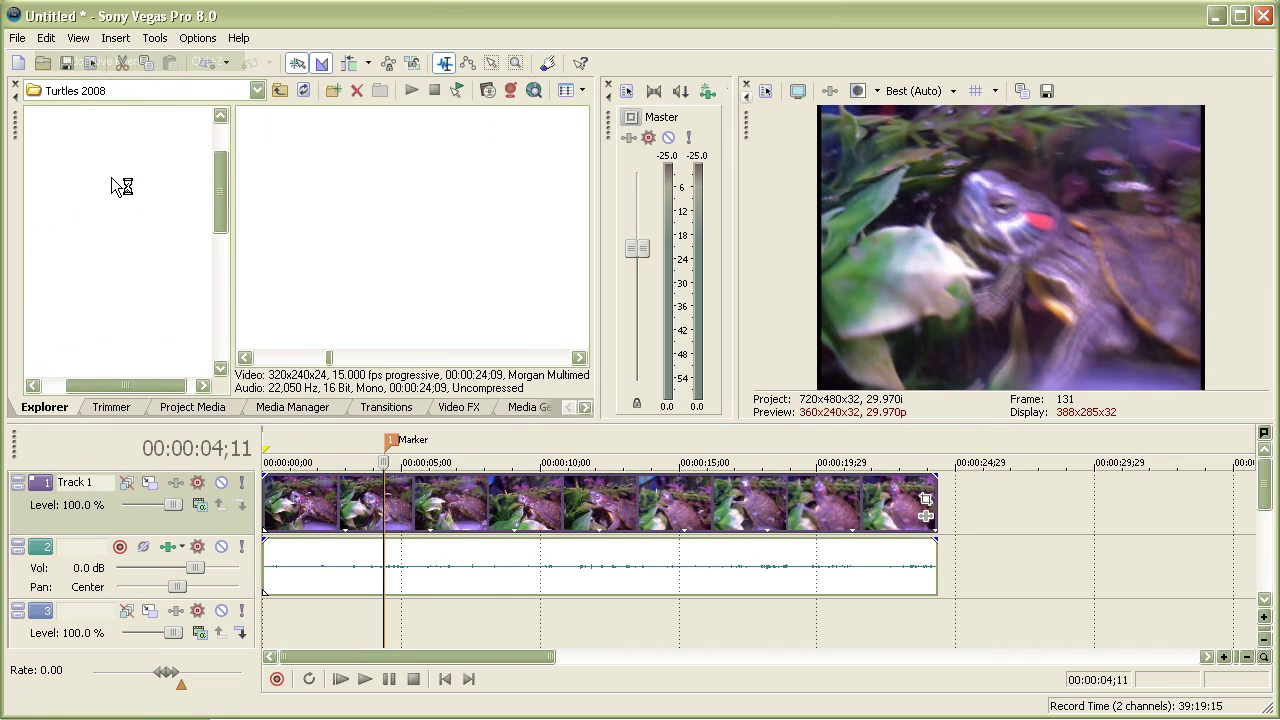
pyautogui.rightClick(381, 512)
pyautogui.click(385, 480)
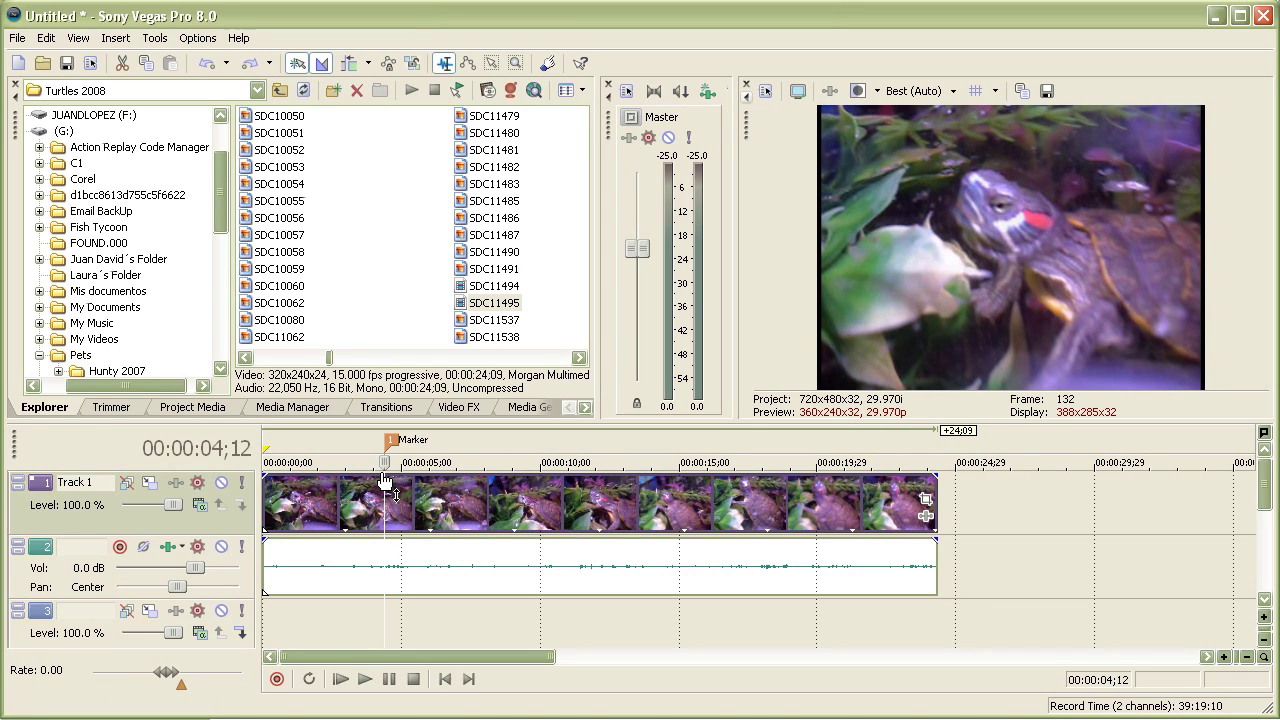
# Step: Split the turtle clip at the cursor, drag its second part later, then undo that move
pyautogui.click(384, 481)
pyautogui.press('s')
pyautogui.moveTo(441, 541); pyautogui.dragTo(628, 604)
pyautogui.hotkey('ctrl', 'z')
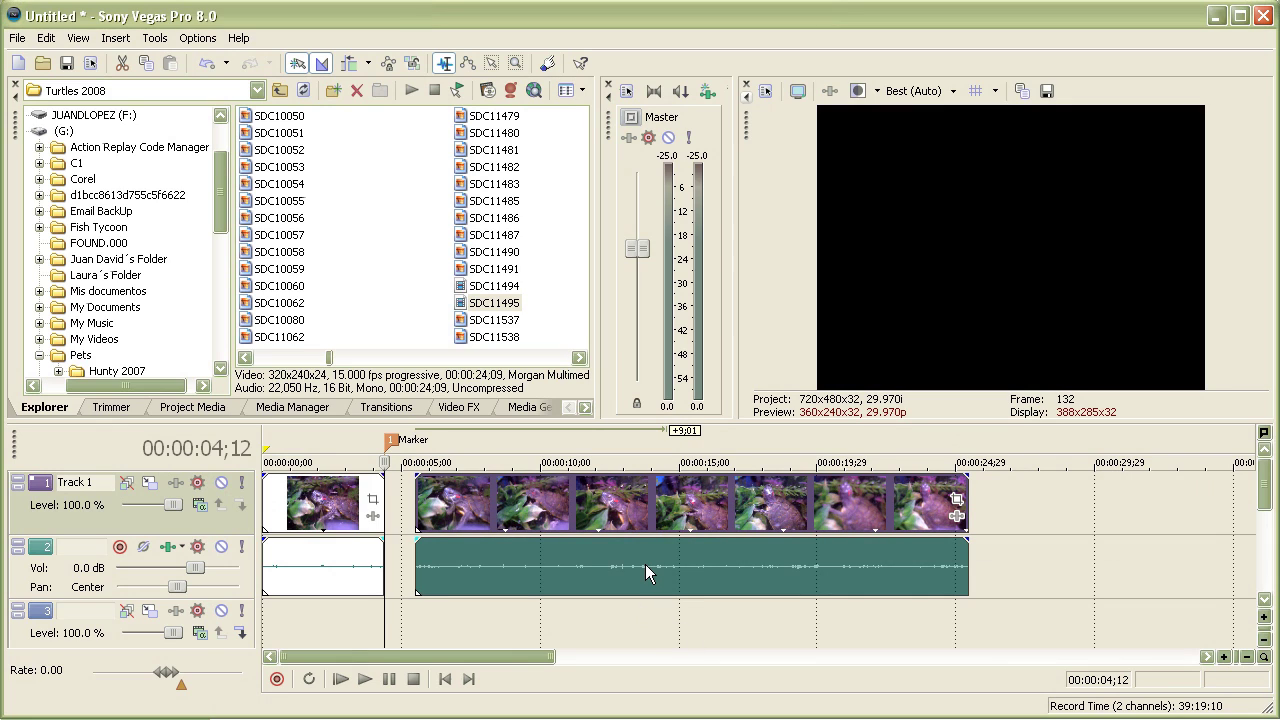
# Step: Remove the clip's second part from its group and slide the audio event along its track
pyautogui.rightClick(645, 564)
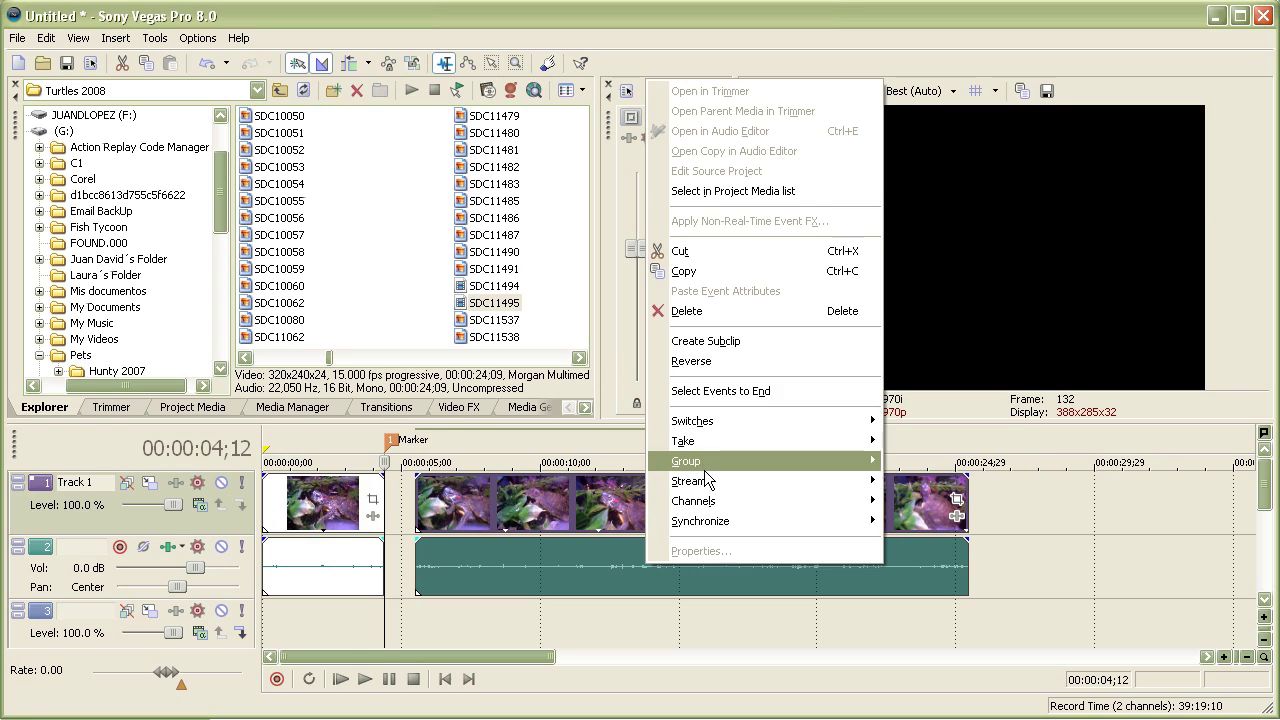
pyautogui.moveTo(860, 462)
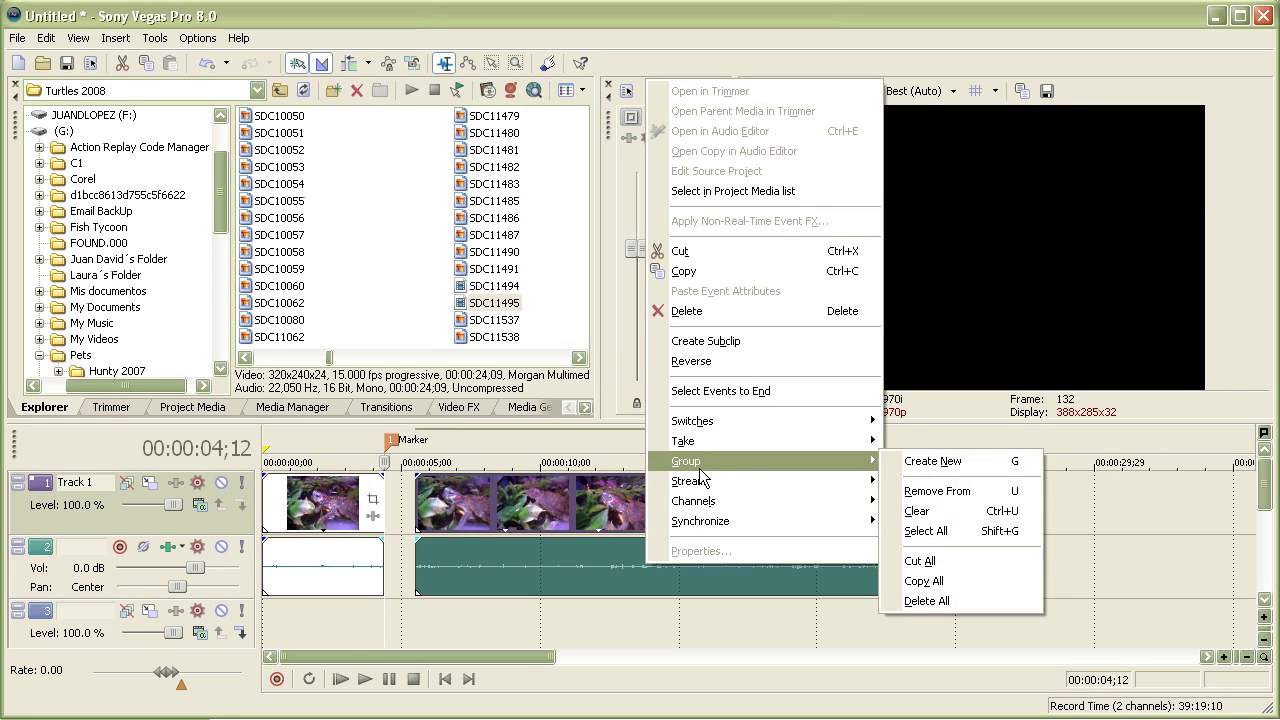
pyautogui.click(966, 488)
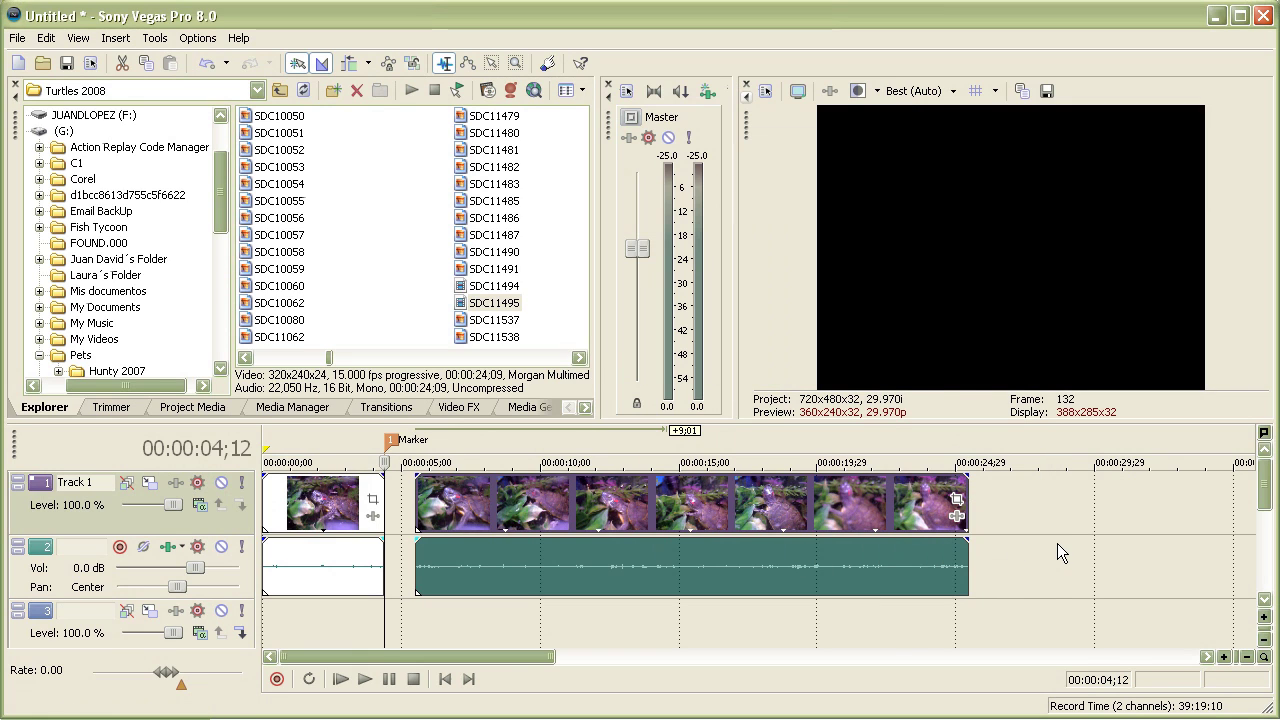
pyautogui.click(1017, 526)
pyautogui.moveTo(845, 583); pyautogui.dragTo(809, 600)
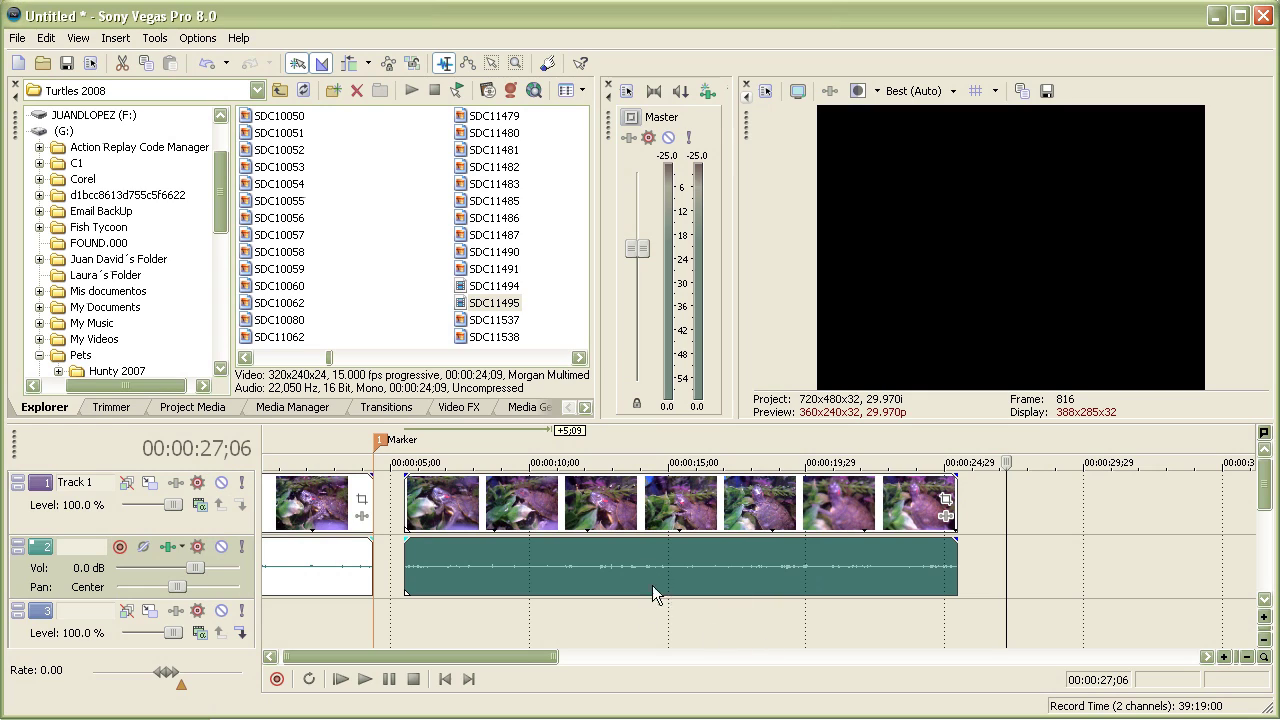
# Step: With the playhead at 11;19, select the track 2 audio event and show its Group options
pyautogui.click(577, 520)
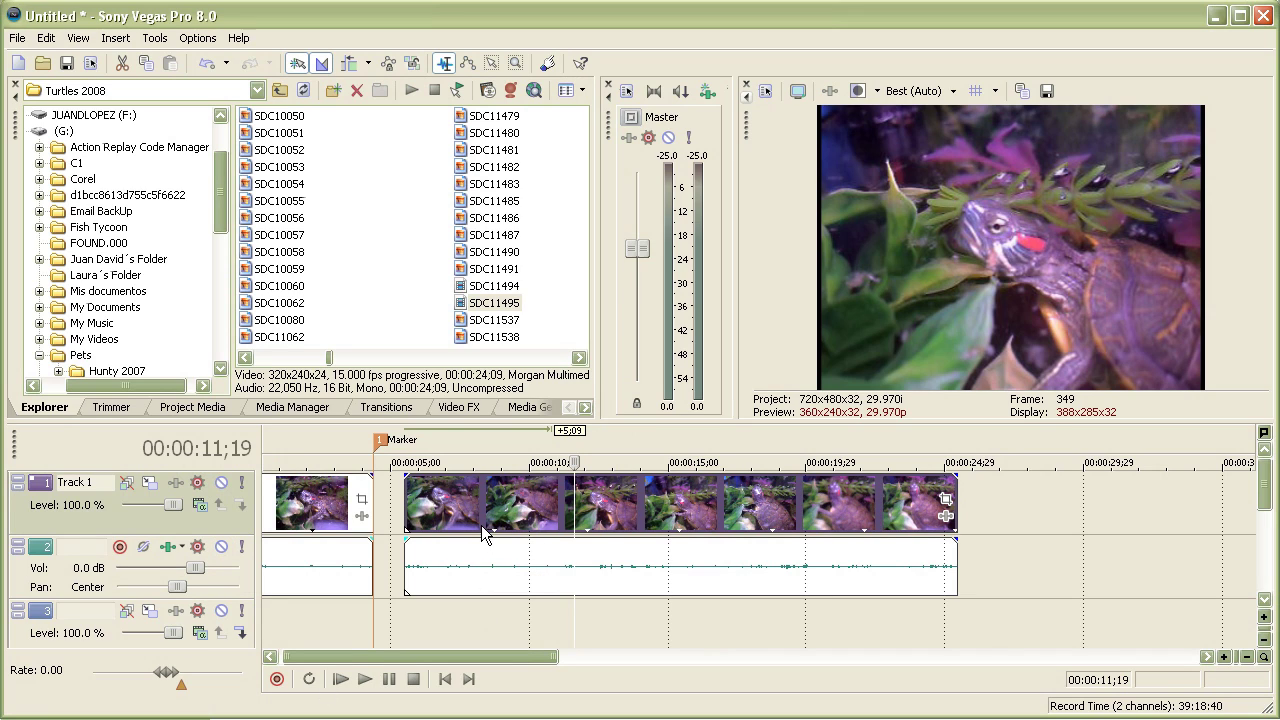
pyautogui.click(507, 572)
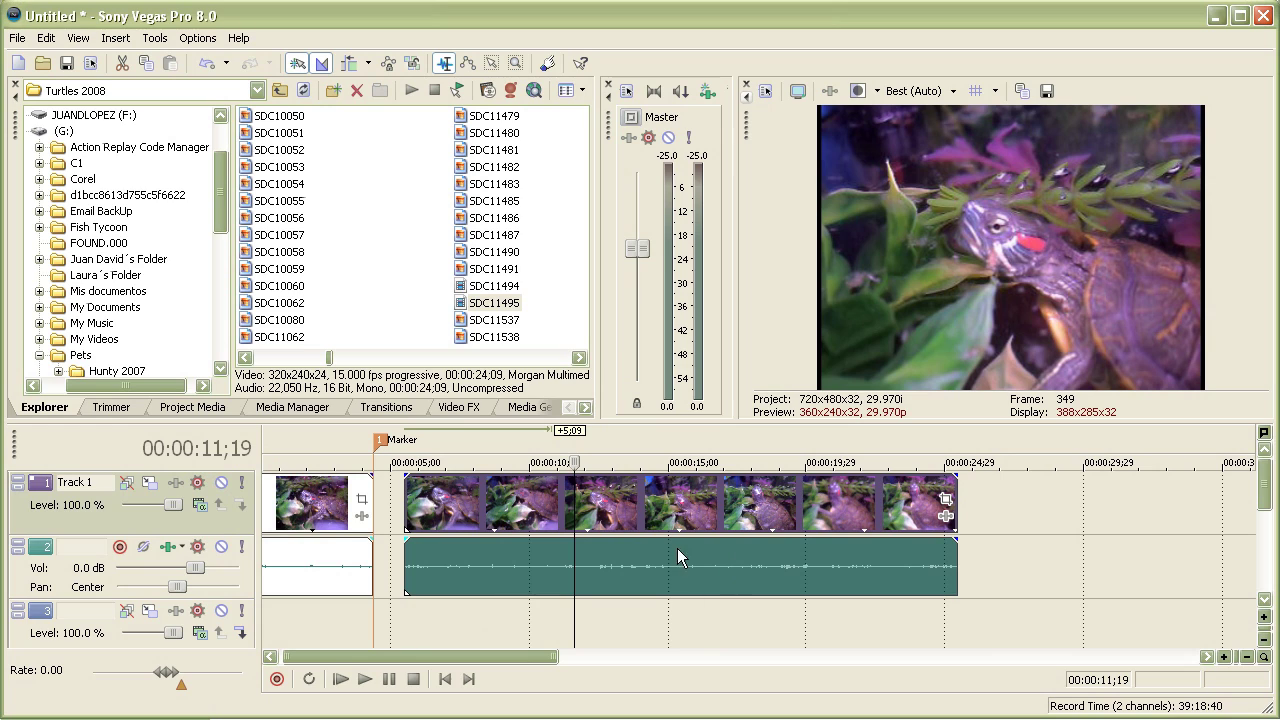
pyautogui.rightClick(637, 583)
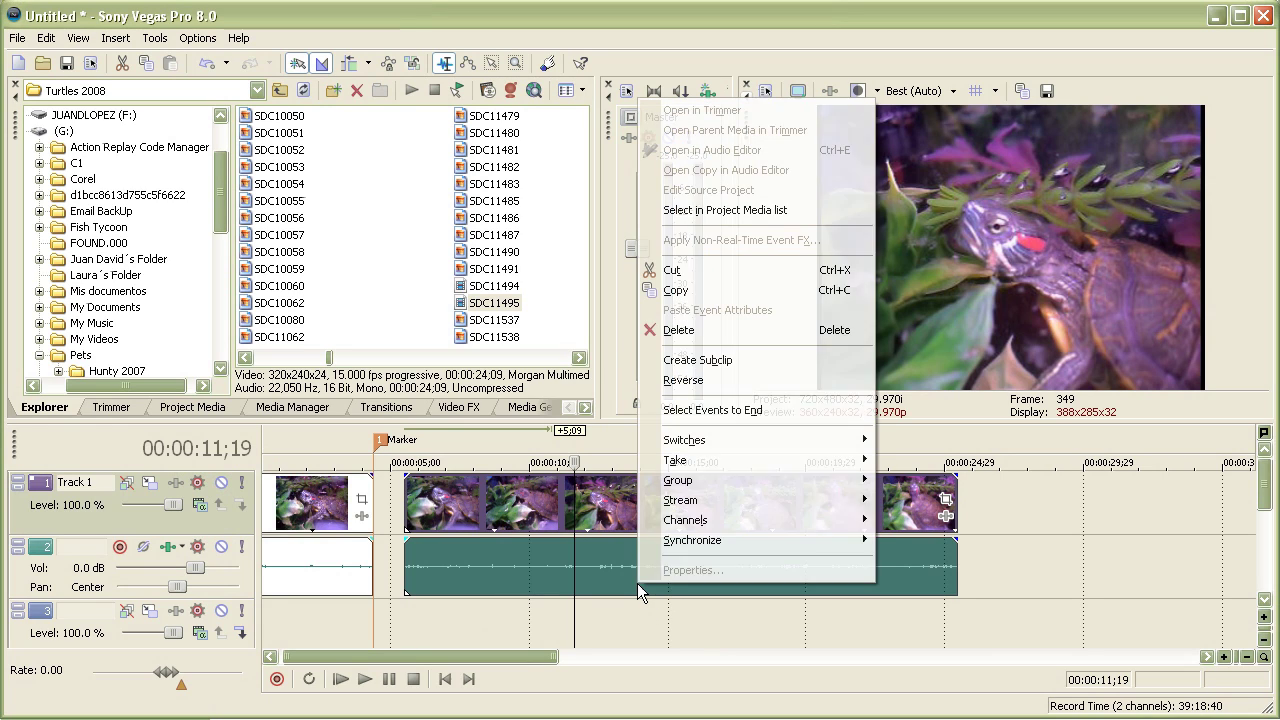
pyautogui.moveTo(671, 482)
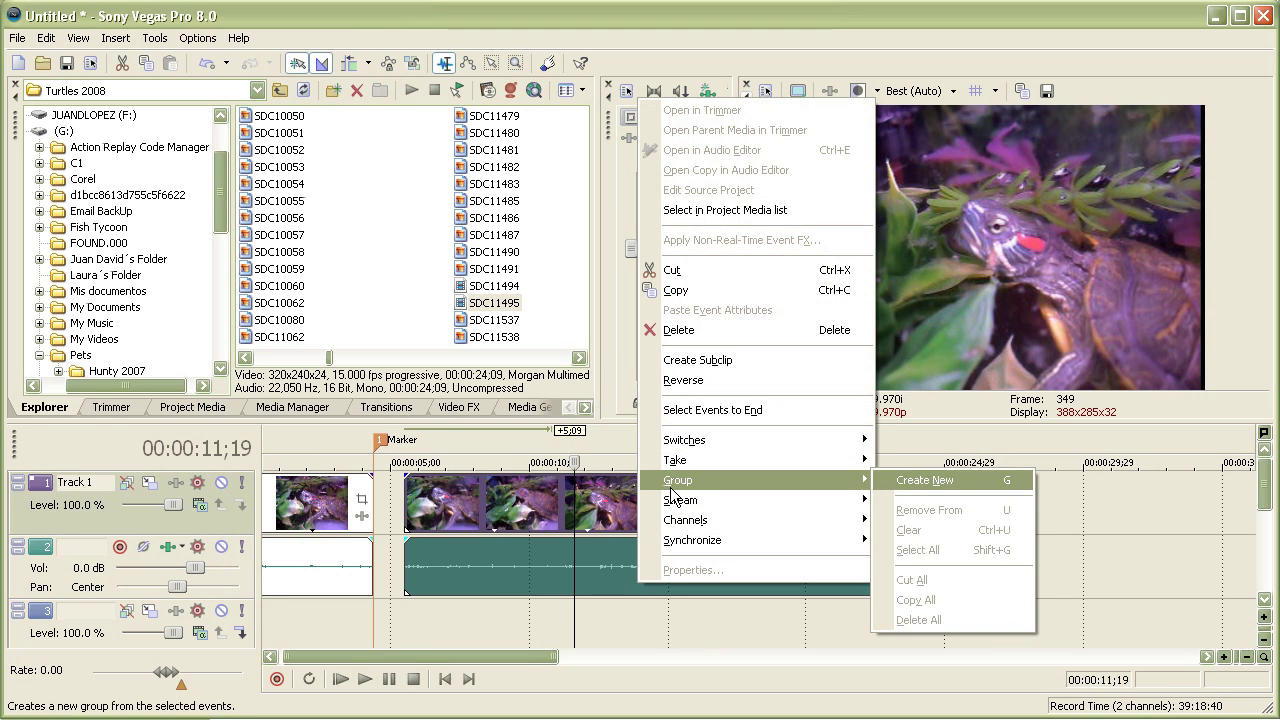
# Step: Group the audio and video events together and move the grouped clip slightly later
pyautogui.click(897, 479)
pyautogui.click(946, 500)
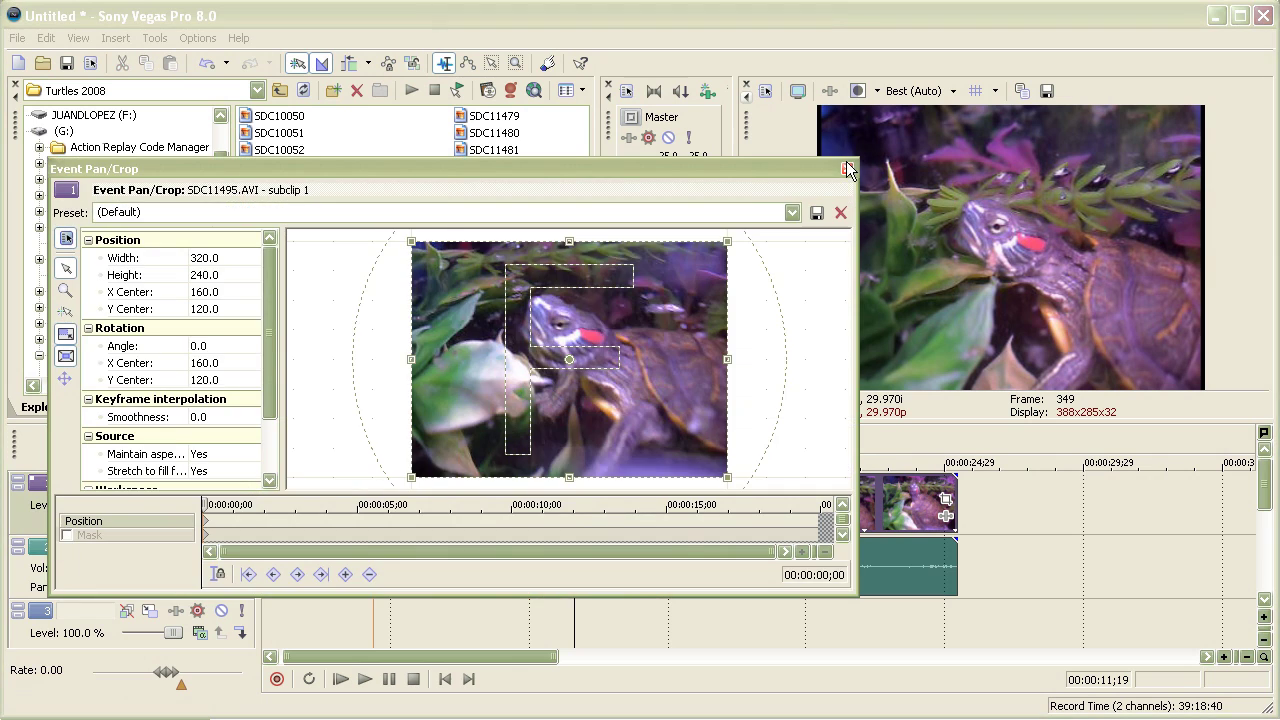
pyautogui.click(847, 166)
pyautogui.moveTo(764, 534); pyautogui.dragTo(960, 480)
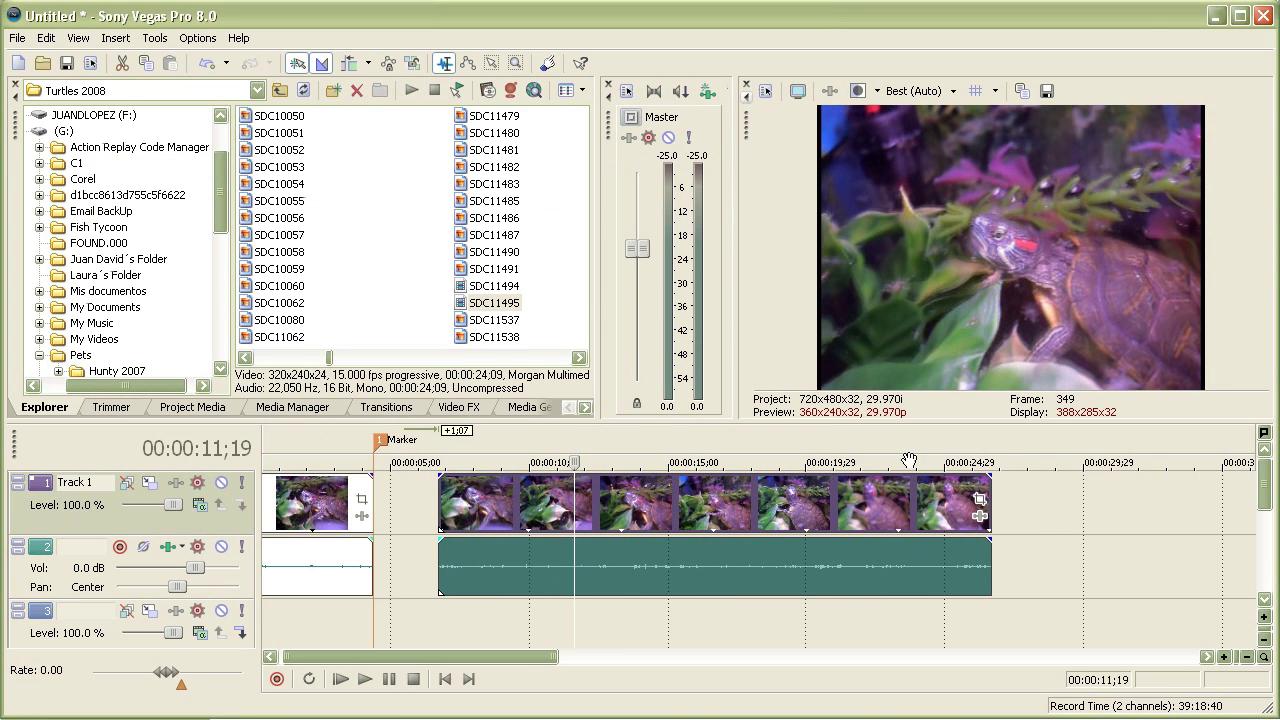
# Step: Check Event Pan/Crop presets for SDC11495.AVI, keeping (Default), and close the window
pyautogui.click(980, 499)
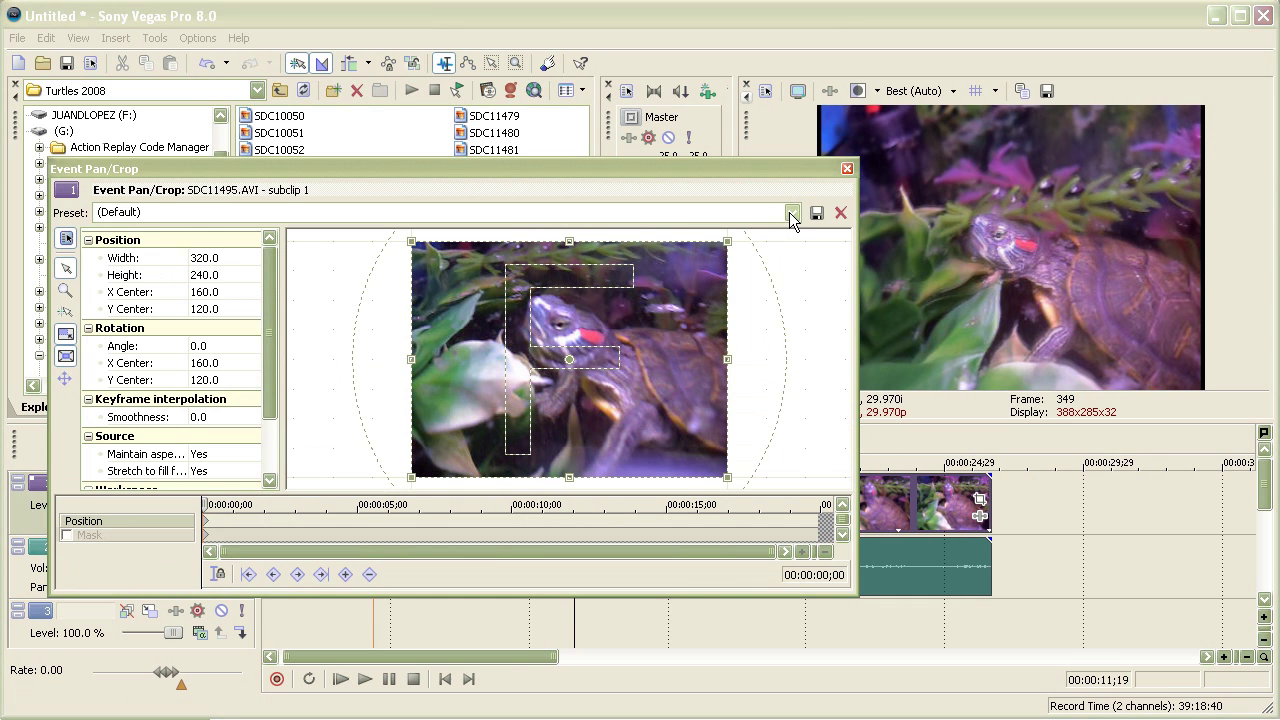
pyautogui.click(791, 214)
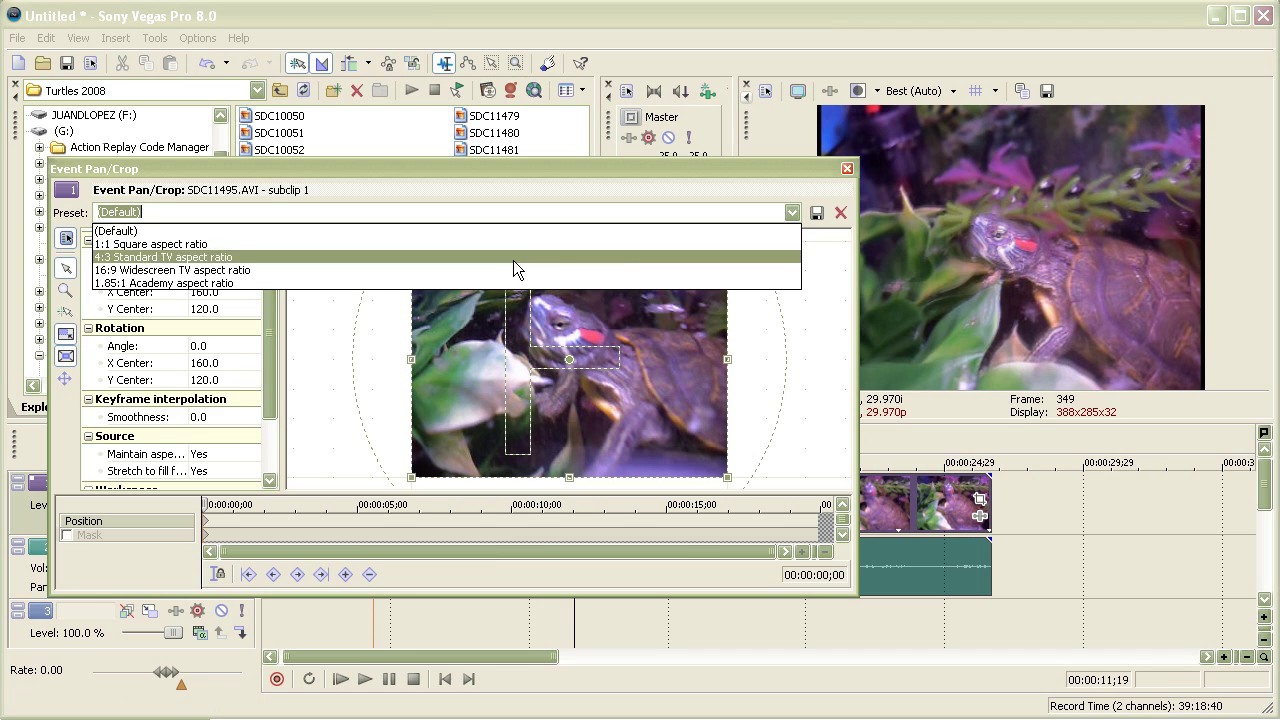
pyautogui.click(852, 207)
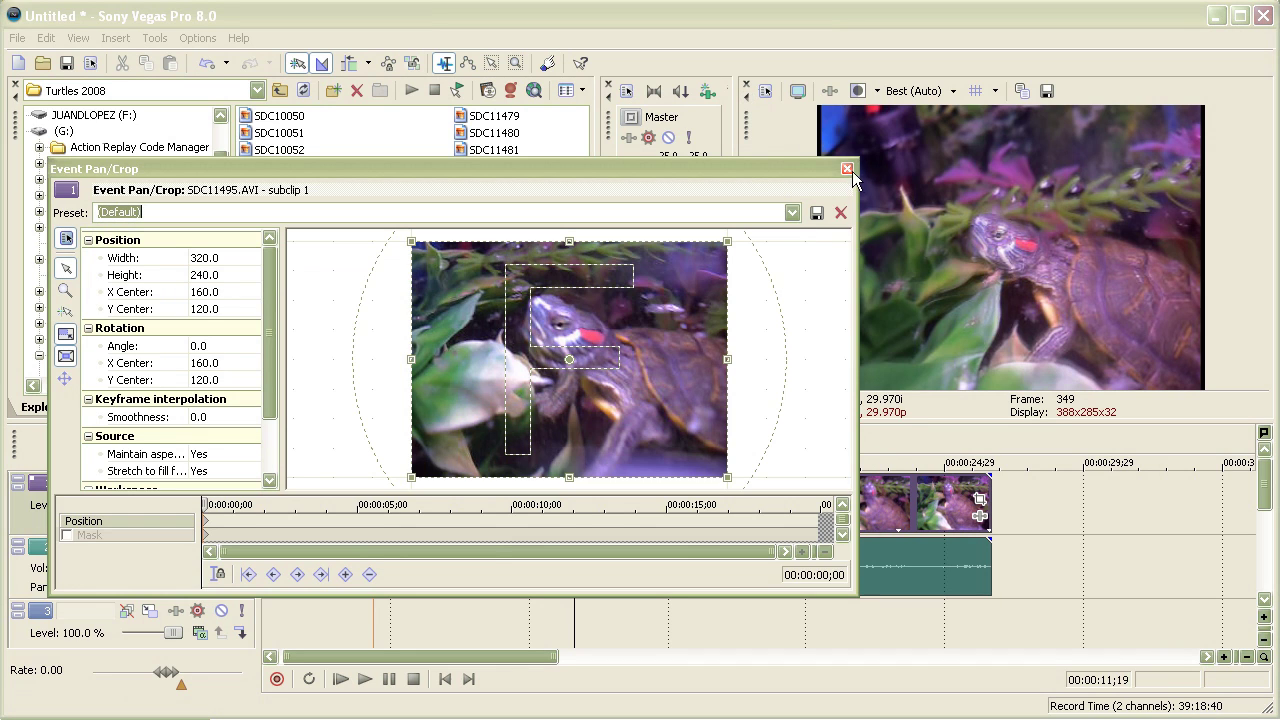
pyautogui.click(847, 168)
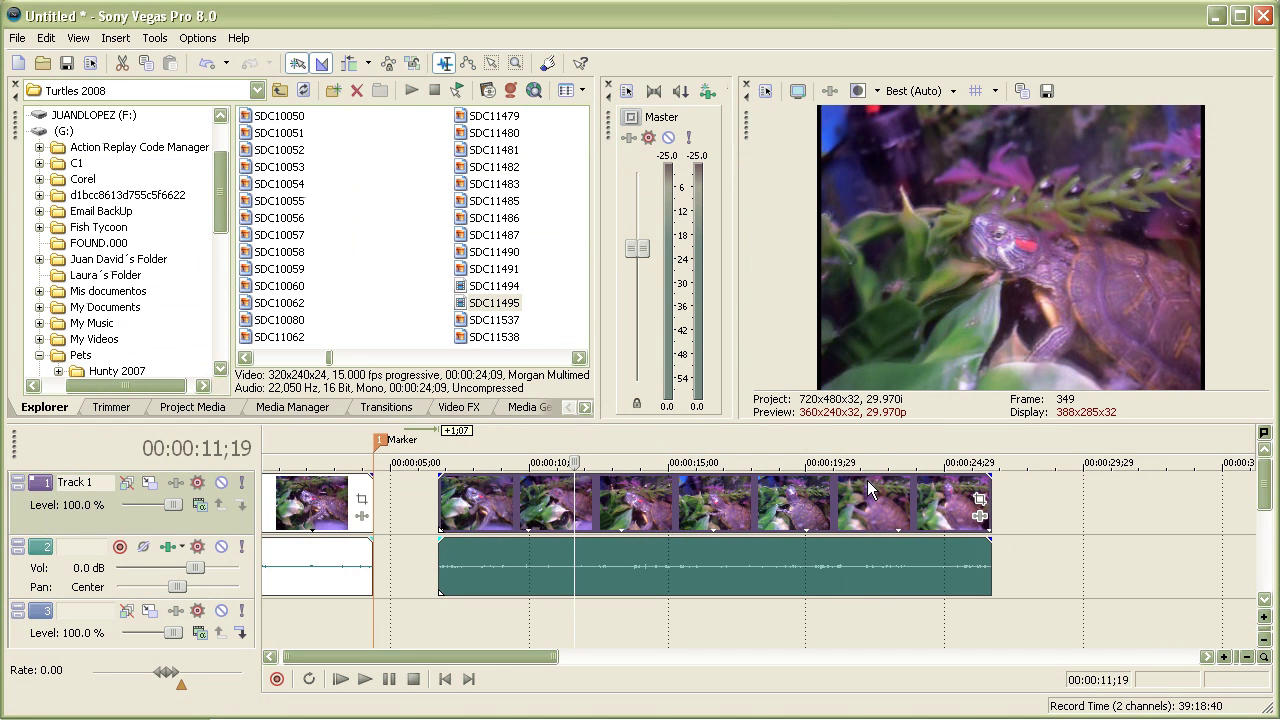
# Step: Move the playhead to 08;08 and open and close the clip's Event Pan/Crop twice
pyautogui.rightClick(857, 494)
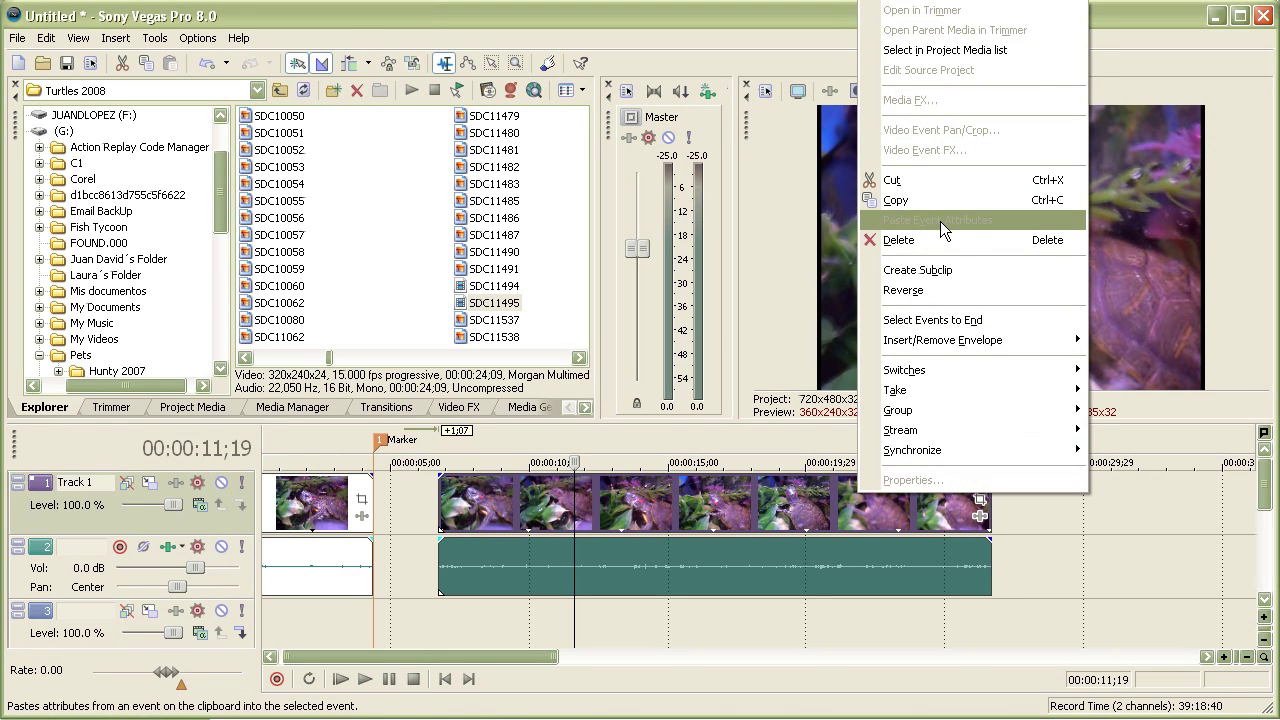
pyautogui.rightClick(537, 515)
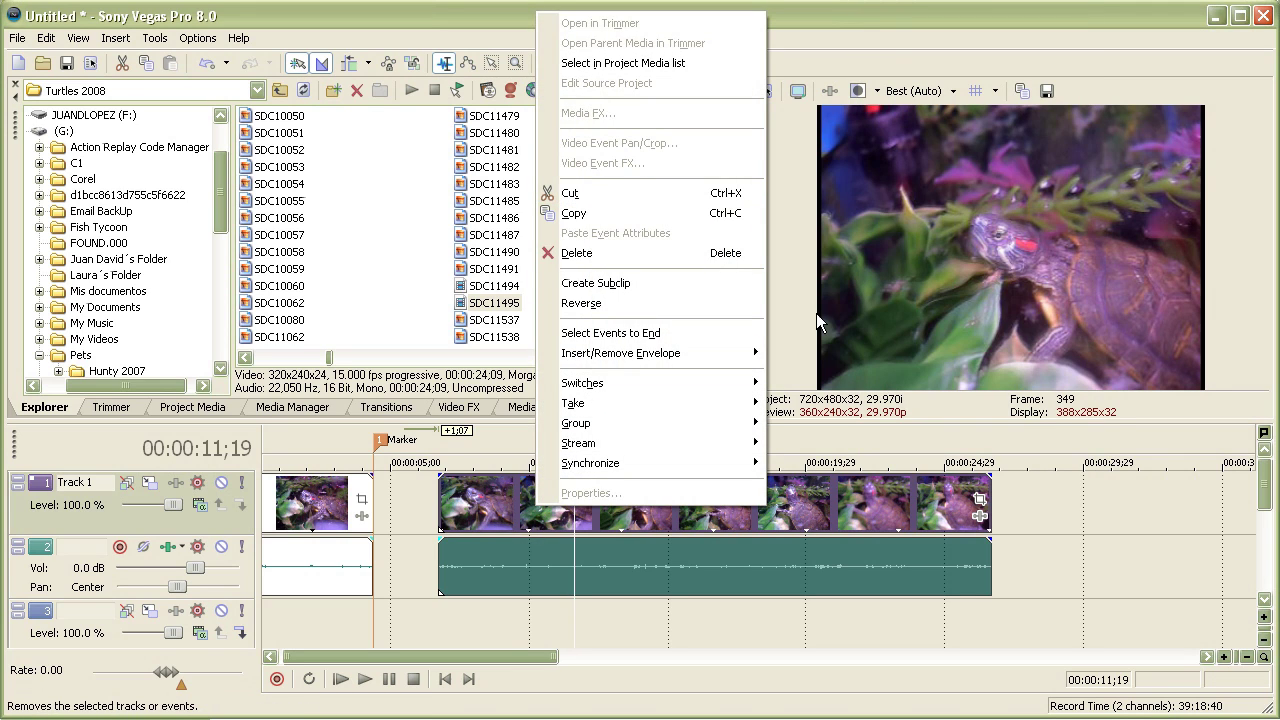
pyautogui.click(850, 525)
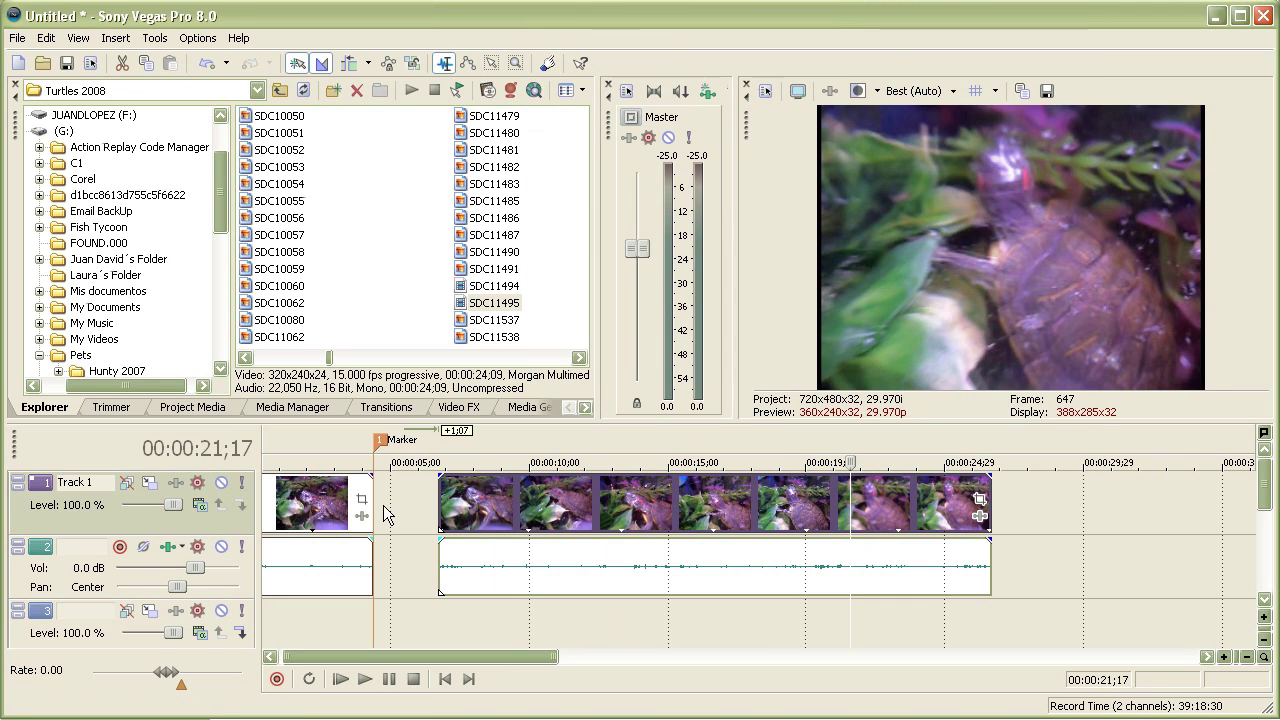
pyautogui.click(484, 522)
pyautogui.rightClick(484, 520)
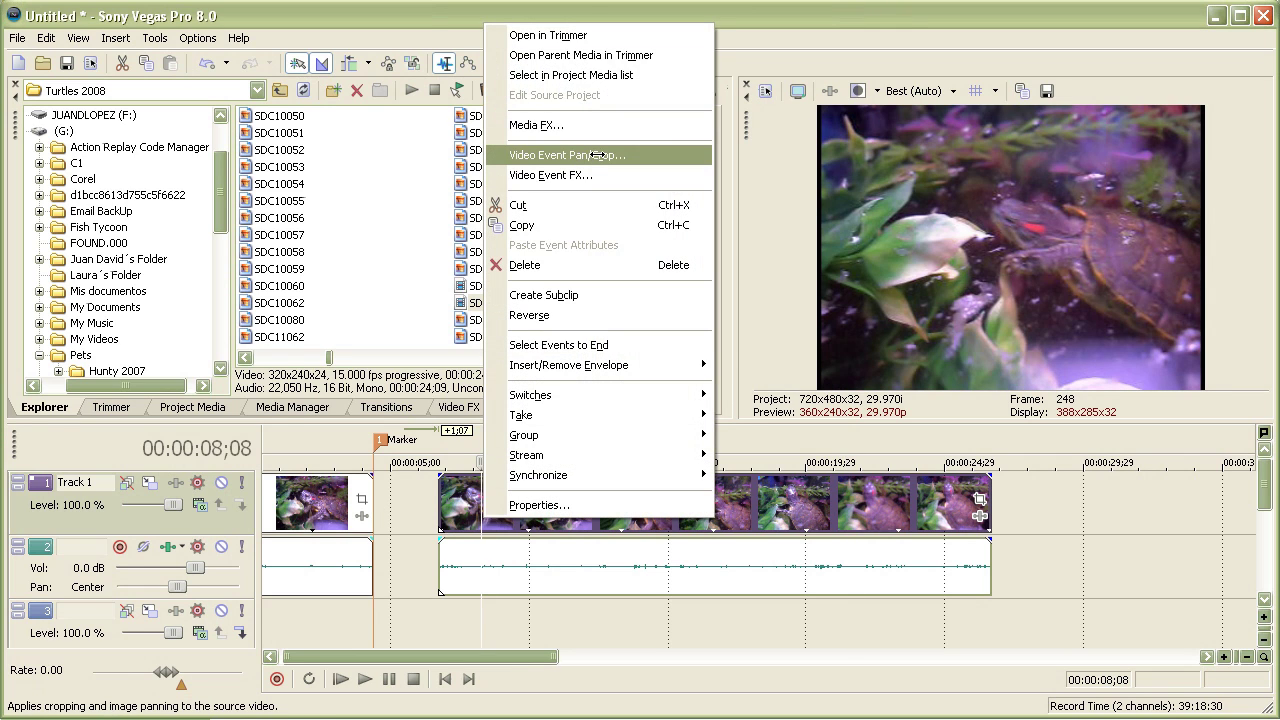
pyautogui.click(566, 155)
pyautogui.click(846, 169)
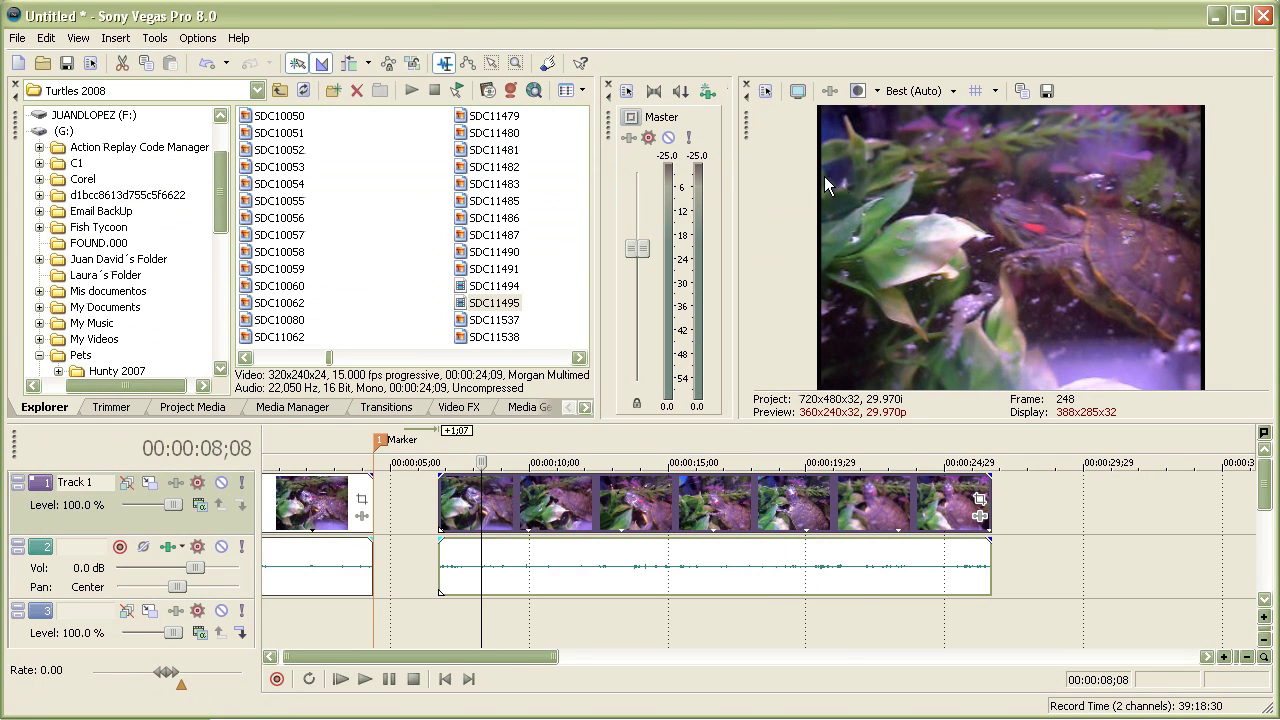
pyautogui.rightClick(510, 508)
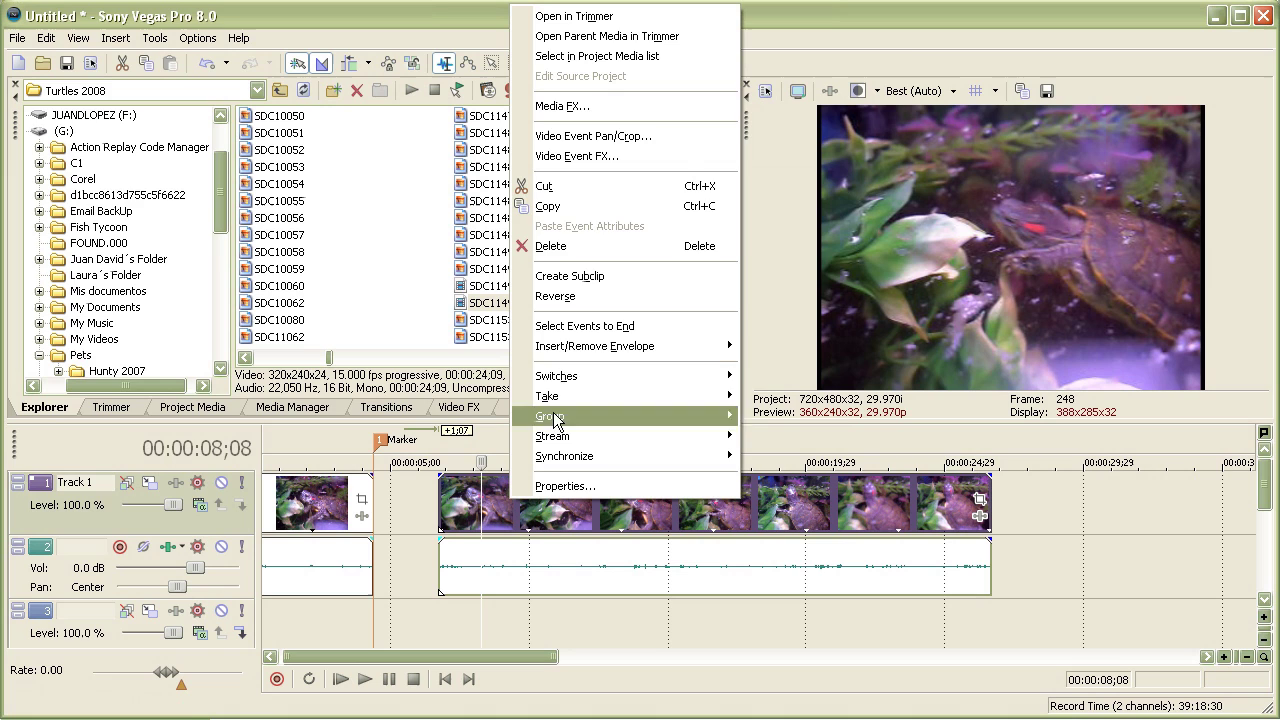
pyautogui.click(533, 144)
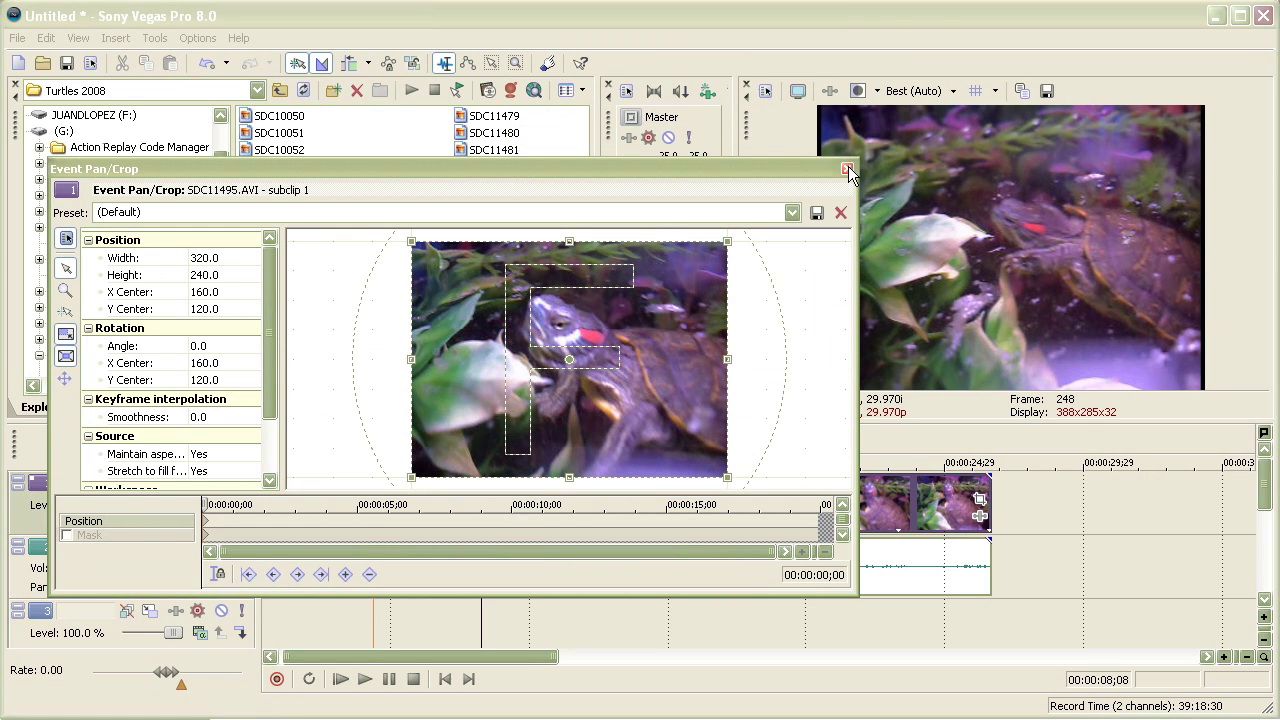
pyautogui.click(846, 169)
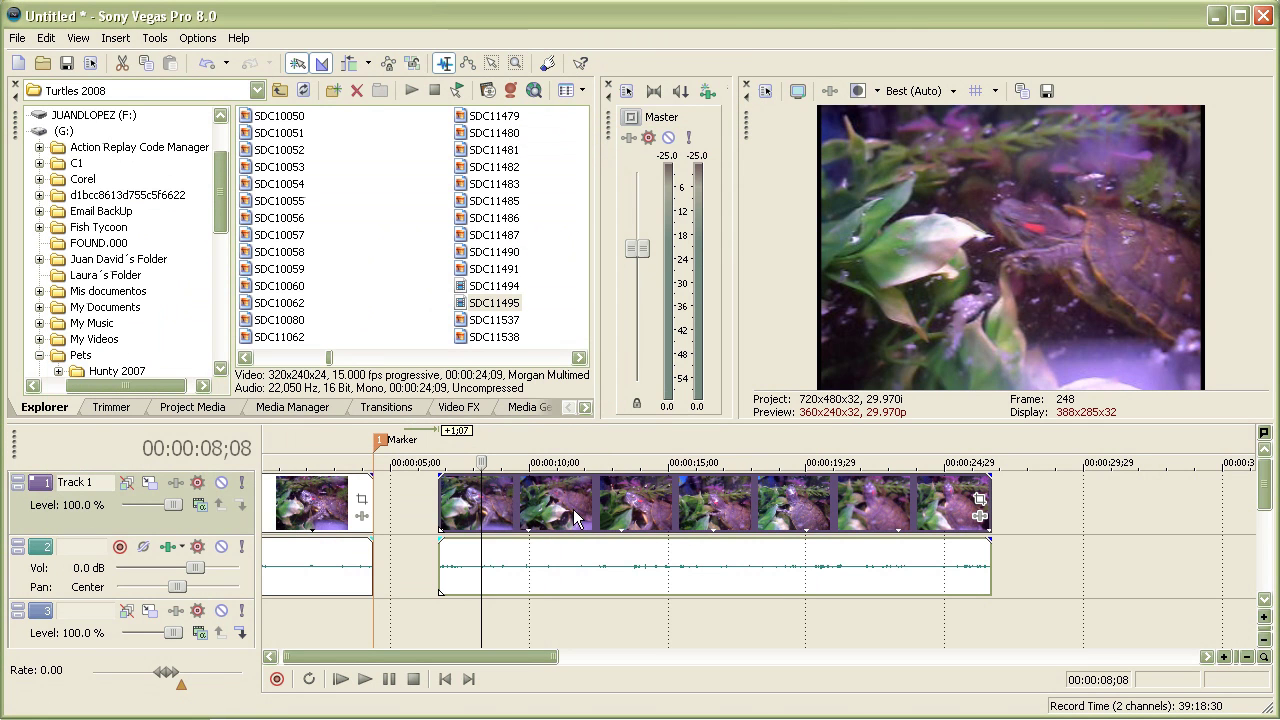
# Step: Shift the grouped clip slightly earlier, then start a File > Import > Media import
pyautogui.moveTo(575, 517)
pyautogui.mouseDown()
pyautogui.moveTo(366, 520)
pyautogui.moveTo(557, 517)
pyautogui.mouseUp()
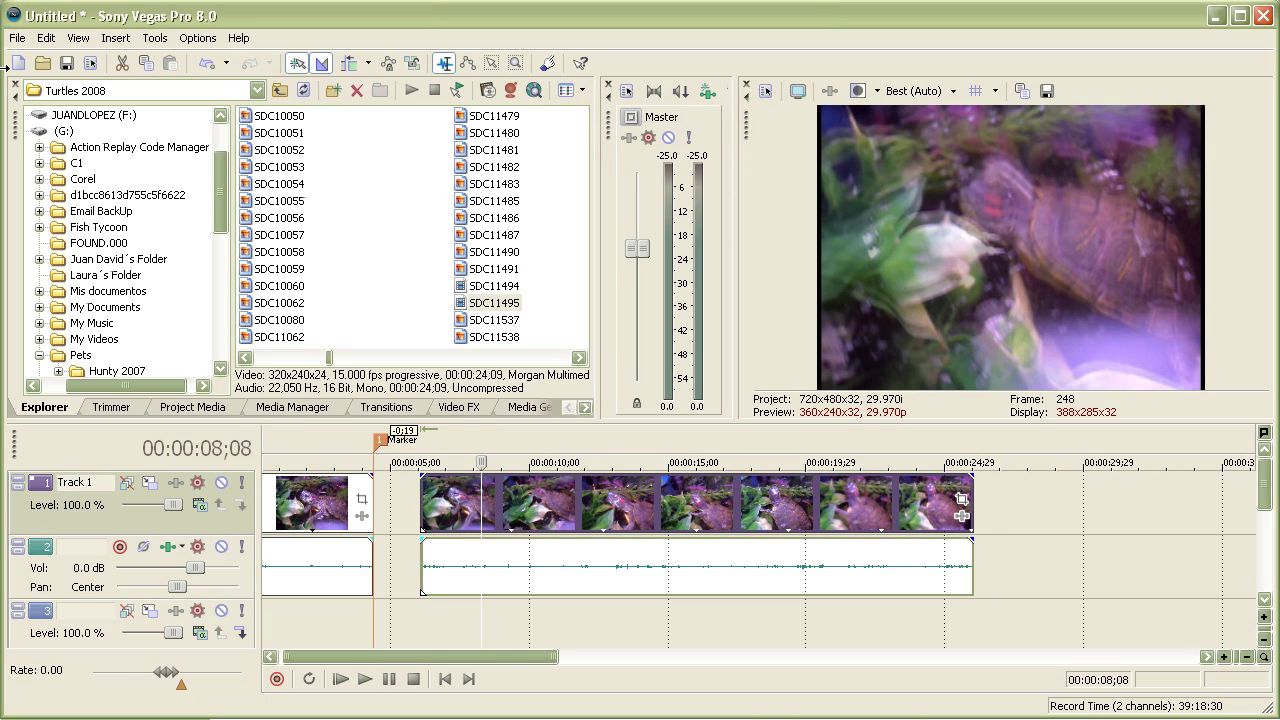
pyautogui.click(17, 38)
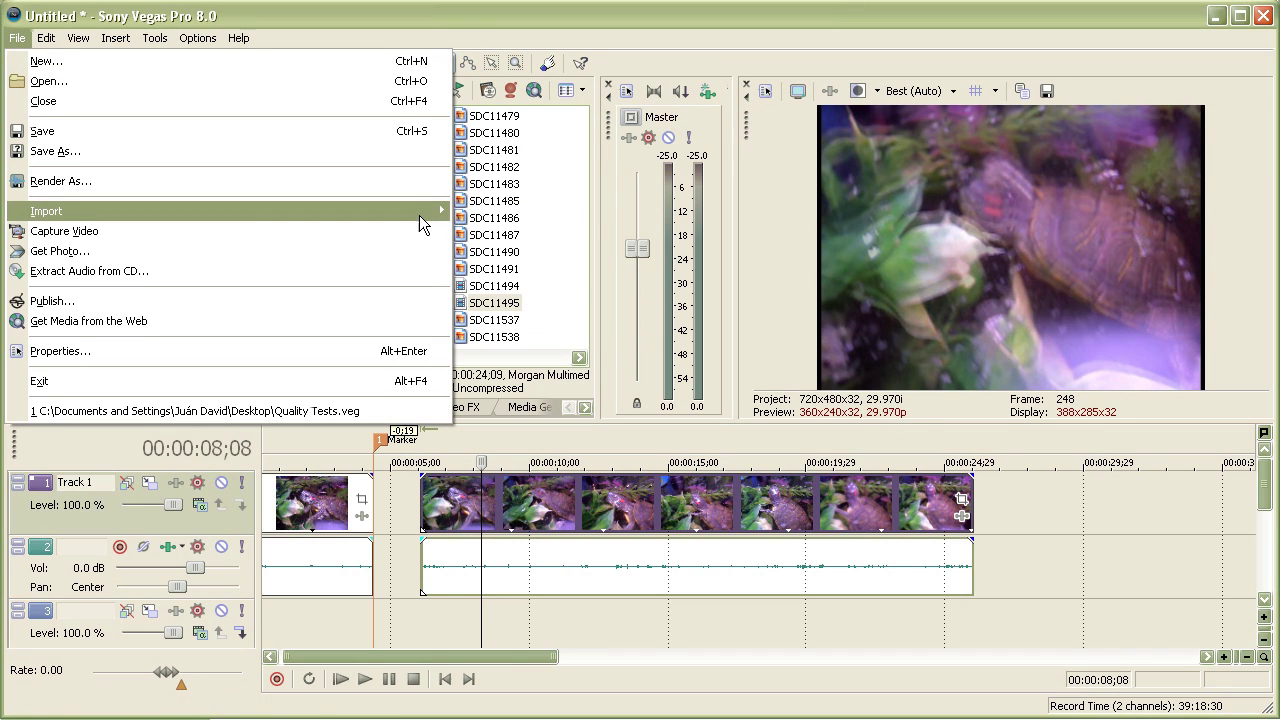
pyautogui.moveTo(421, 217)
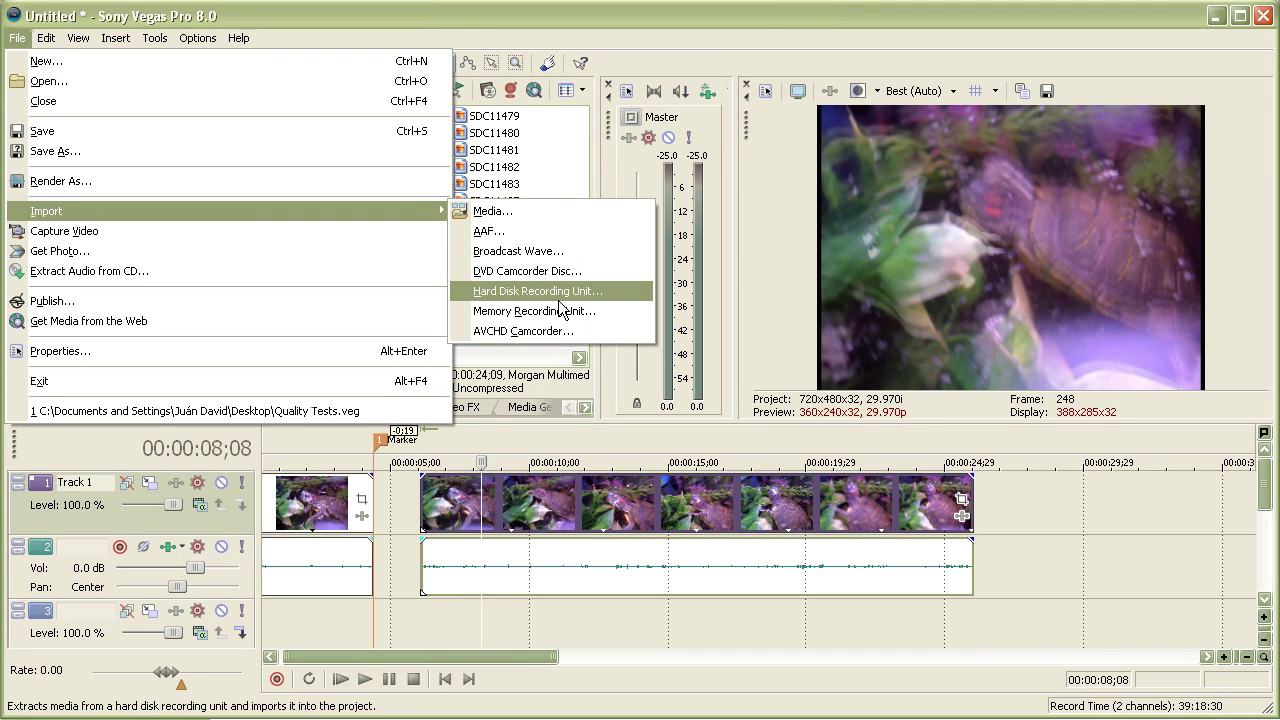
pyautogui.click(540, 210)
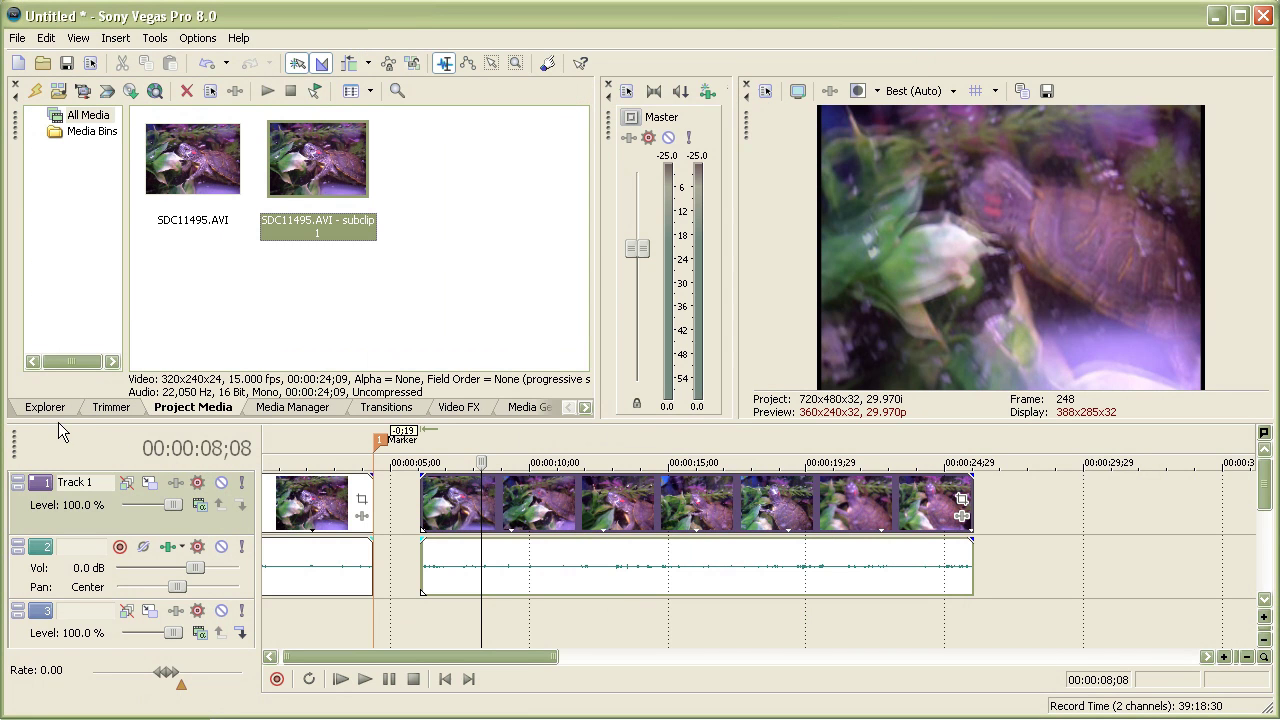
# Step: Browse the Turtles 2008 folder's SDC video files in the Explorer
pyautogui.click(56, 414)
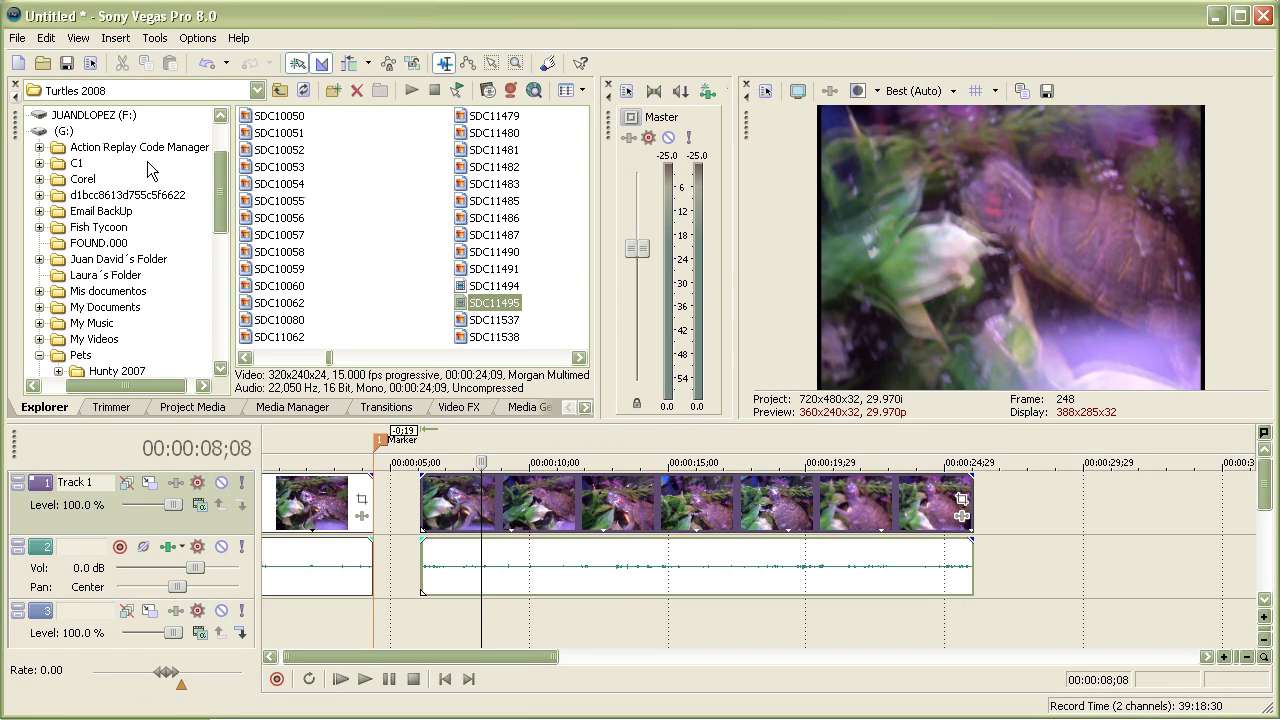
pyautogui.click(585, 408)
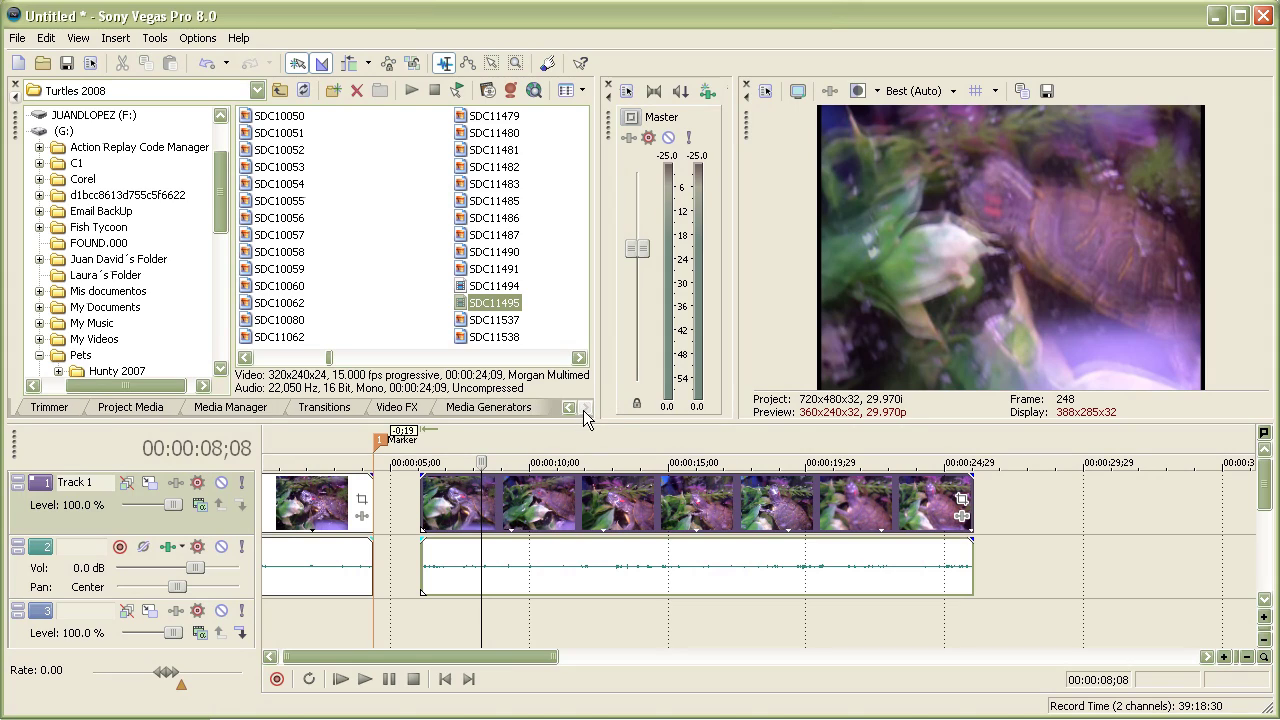
pyautogui.click(567, 408)
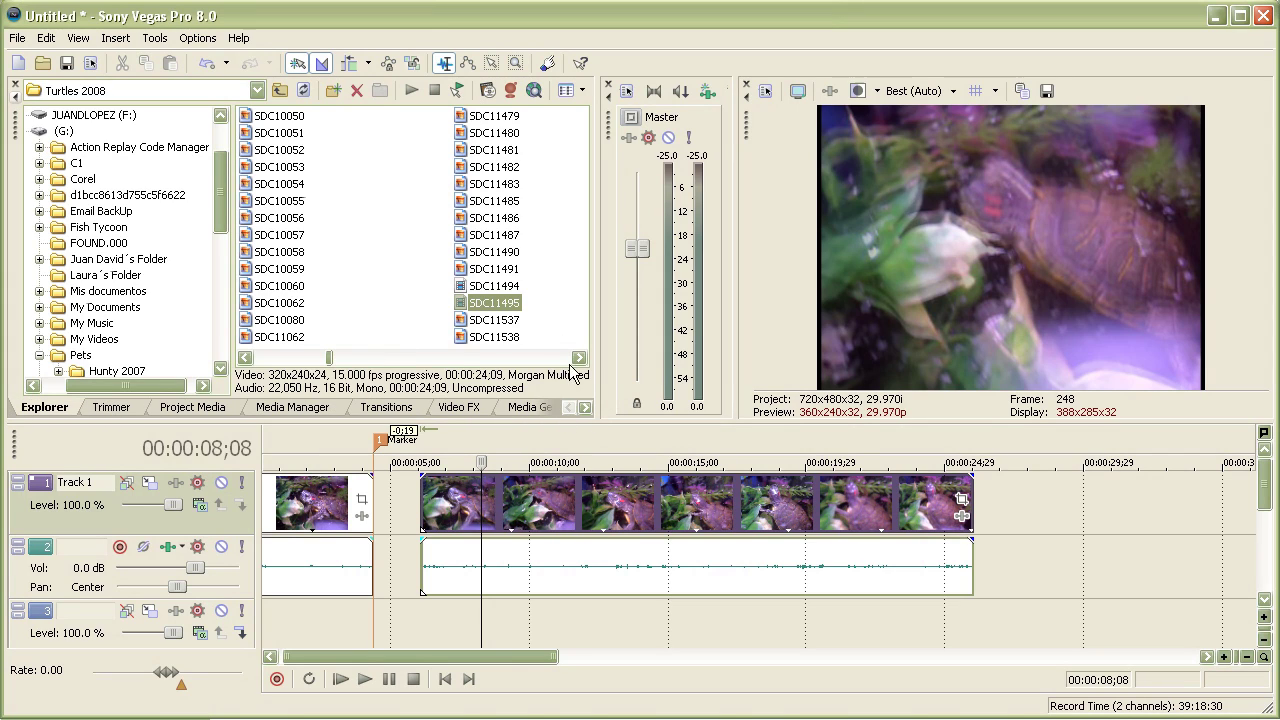
# Step: Look through the Edit and View menus and show the Window Layouts submenu
pyautogui.click(40, 39)
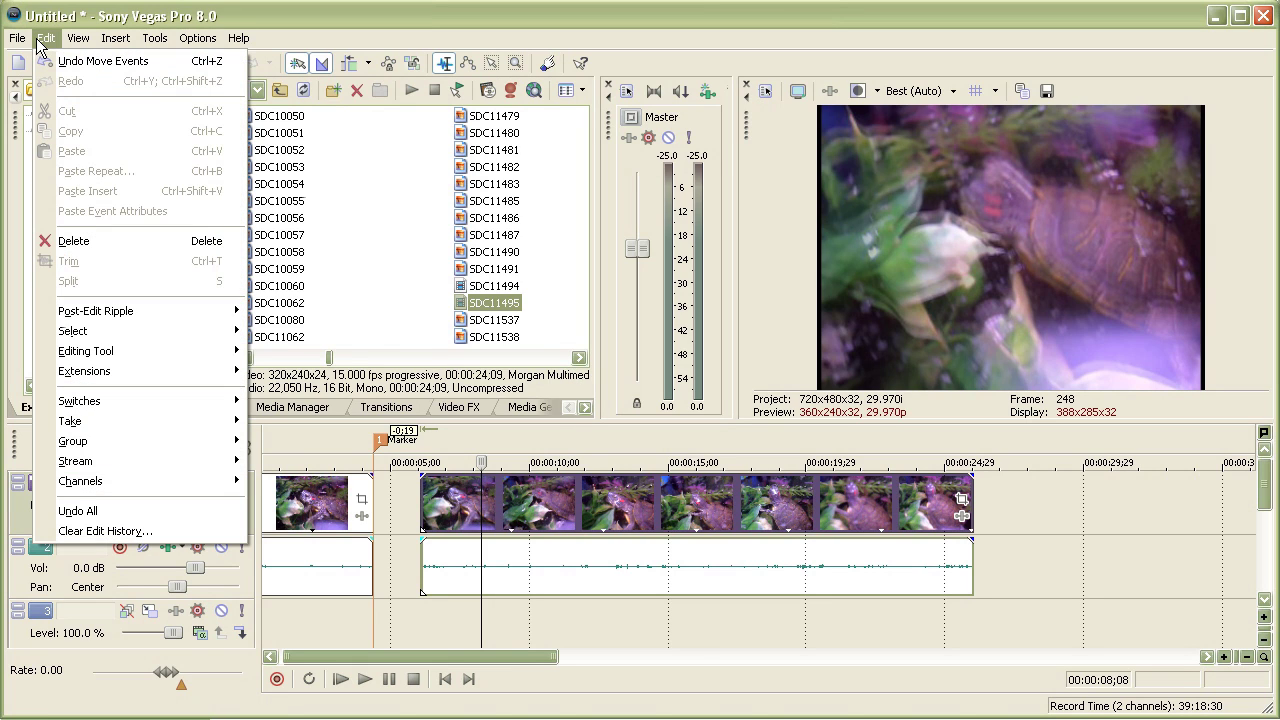
pyautogui.moveTo(78, 38)
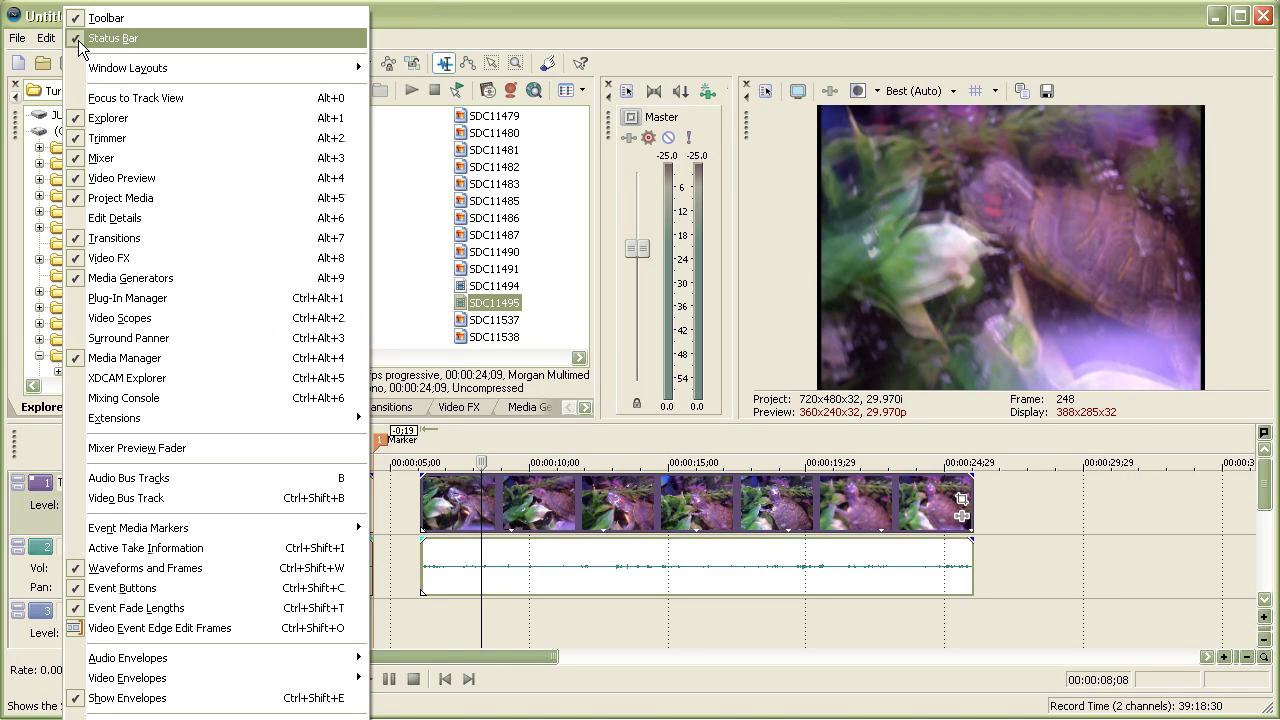
pyautogui.click(174, 322)
pyautogui.moveTo(128, 68)
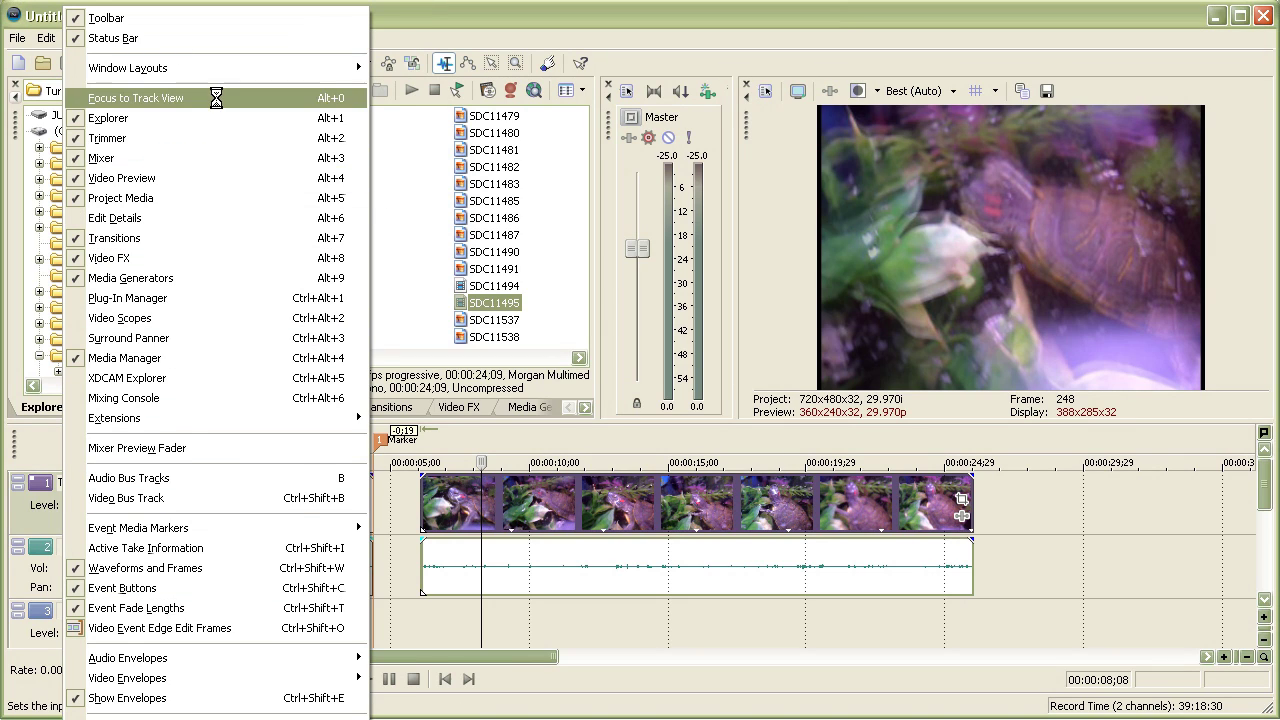
# Step: Browse the Insert menu, then open the project's Properties from the File menu
pyautogui.moveTo(215, 68)
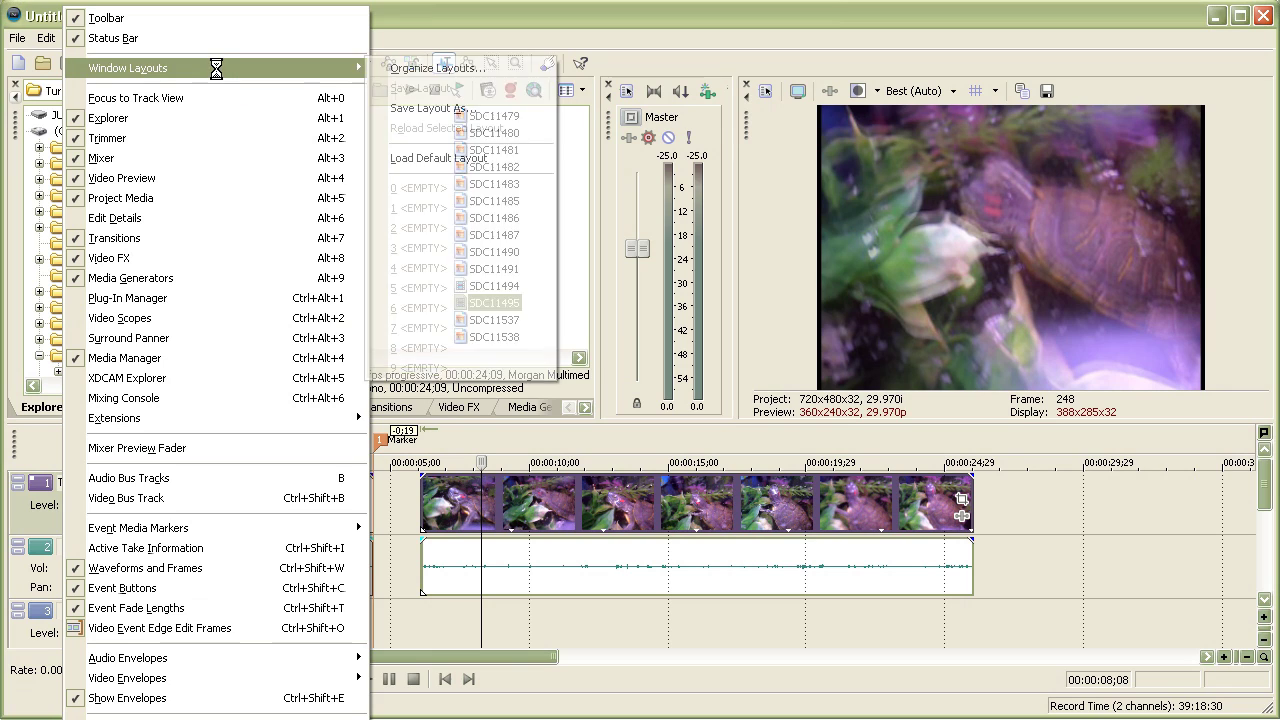
pyautogui.click(512, 24)
pyautogui.click(114, 42)
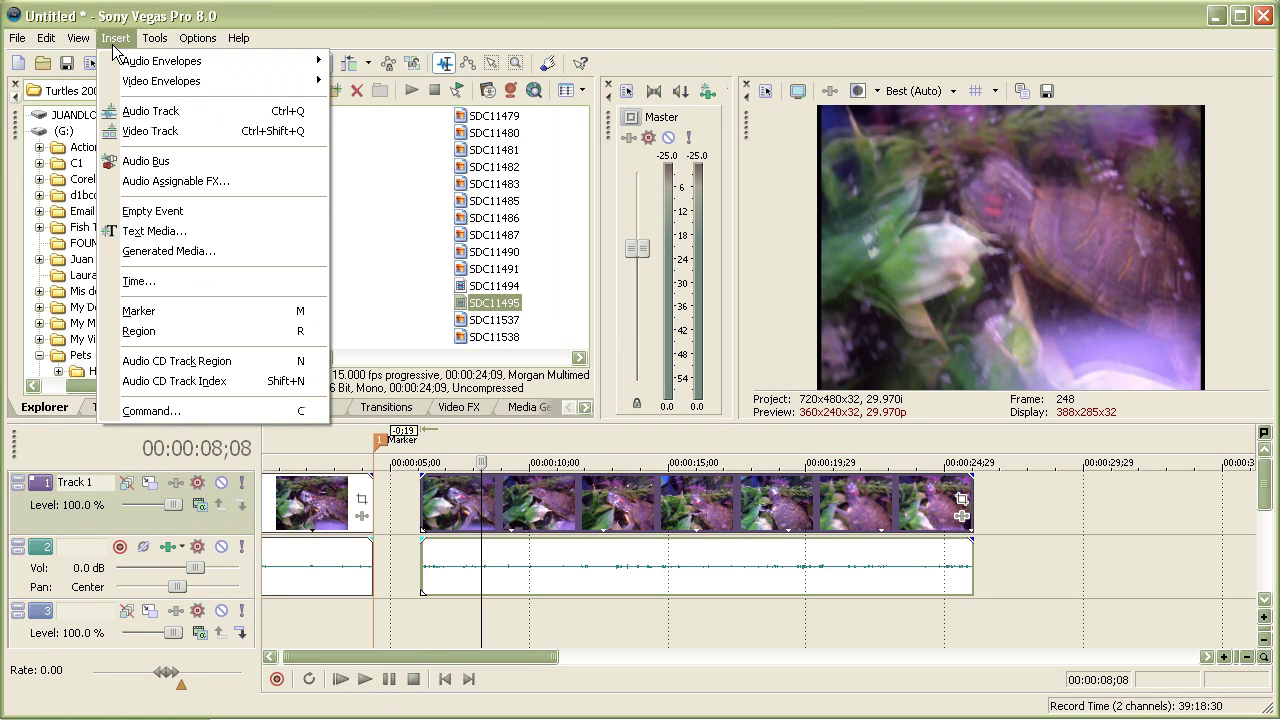
pyautogui.moveTo(17, 38)
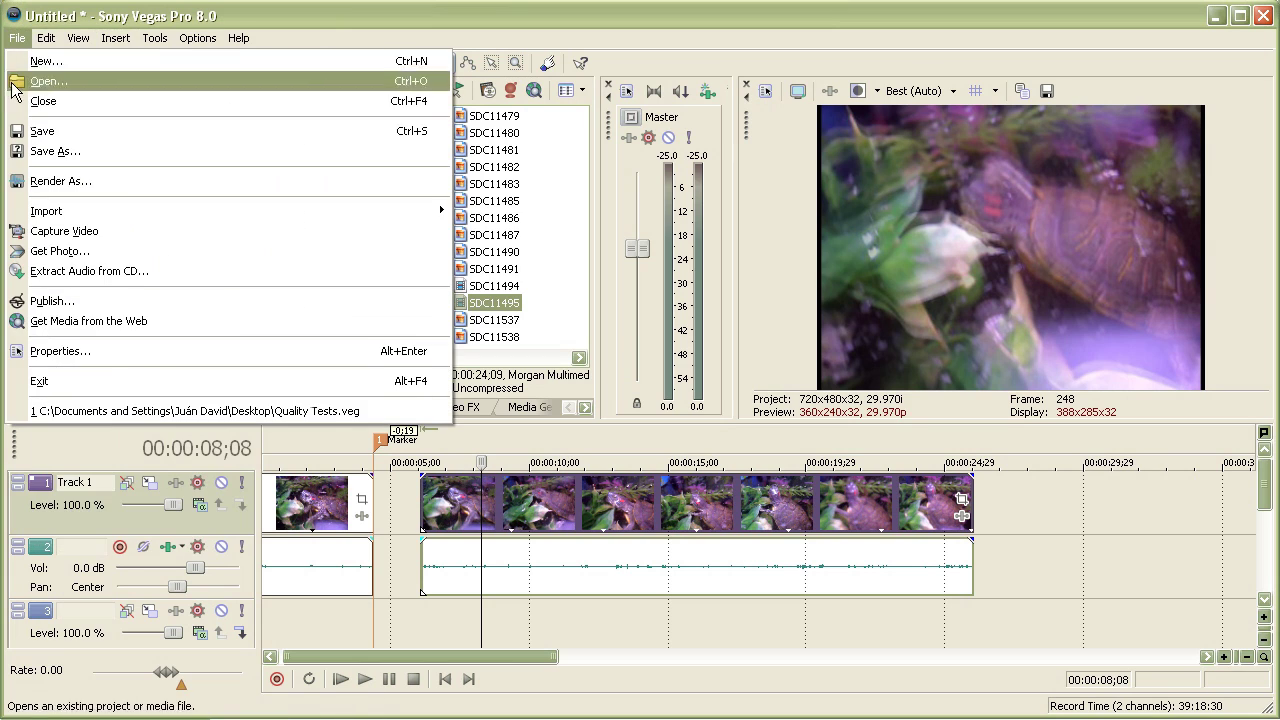
pyautogui.click(133, 351)
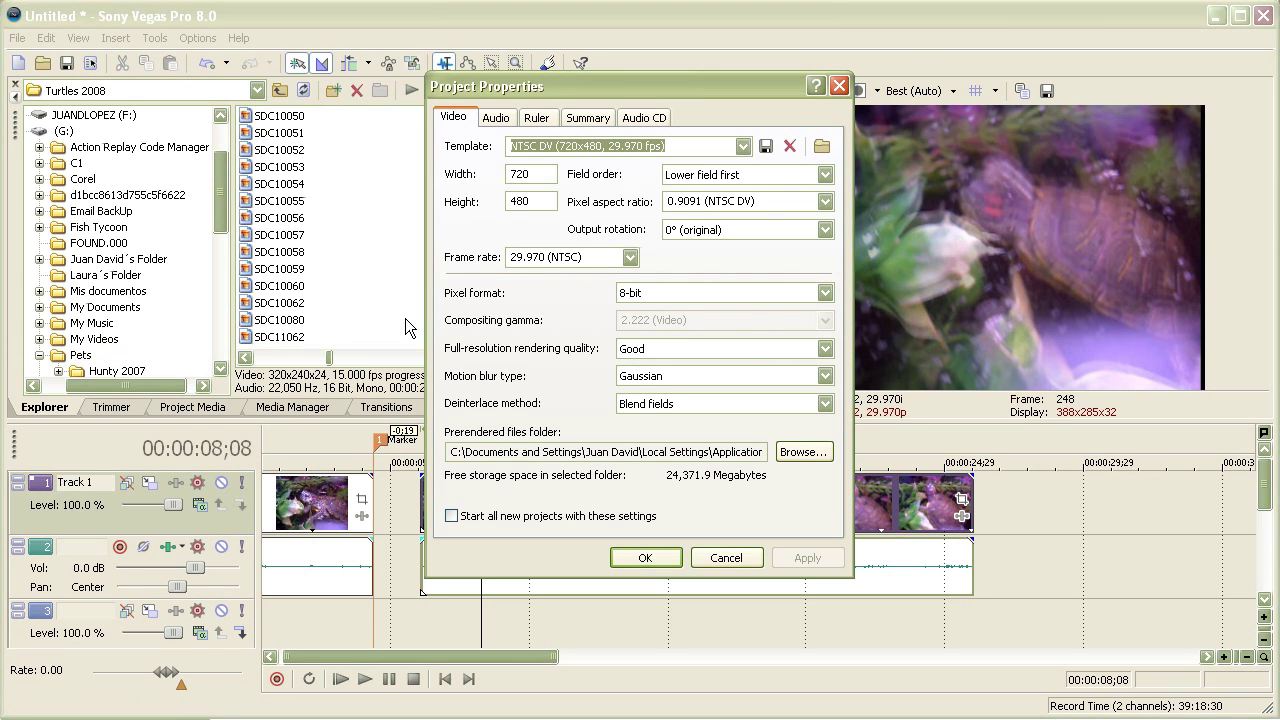
# Step: Pick the HD 1080-24p template and set Width and Height to 100
pyautogui.click(741, 147)
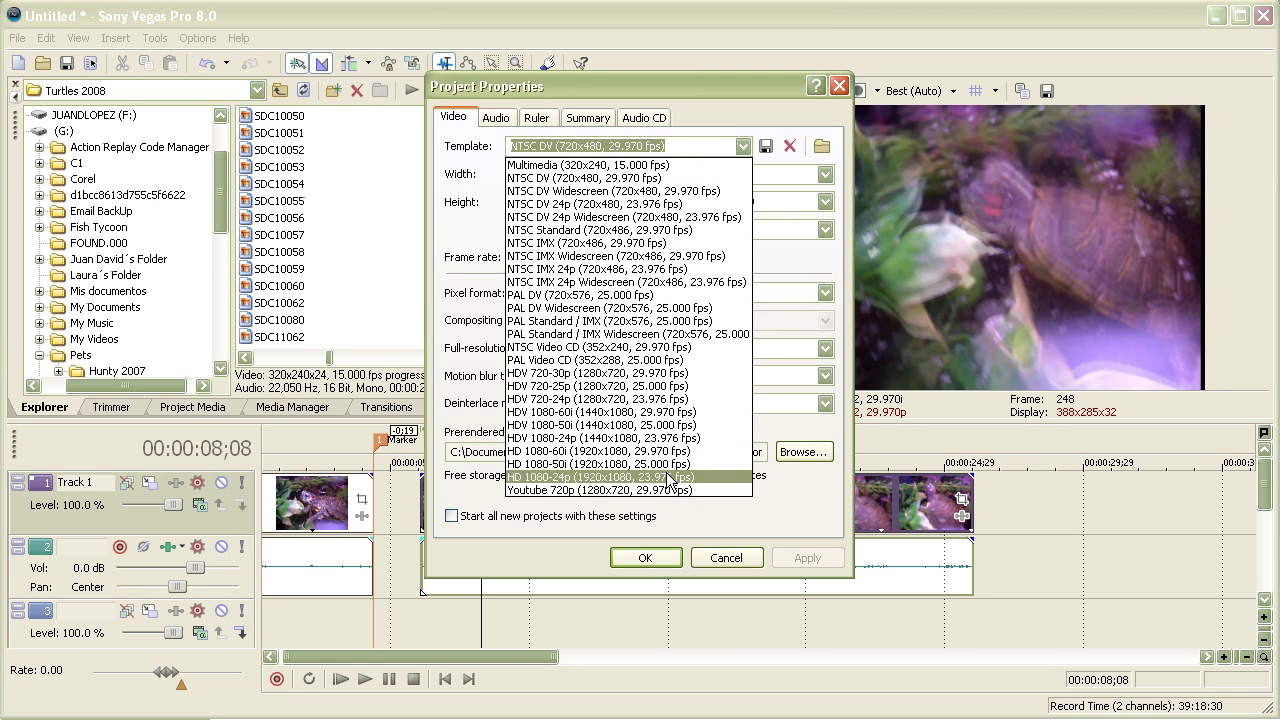
pyautogui.click(670, 478)
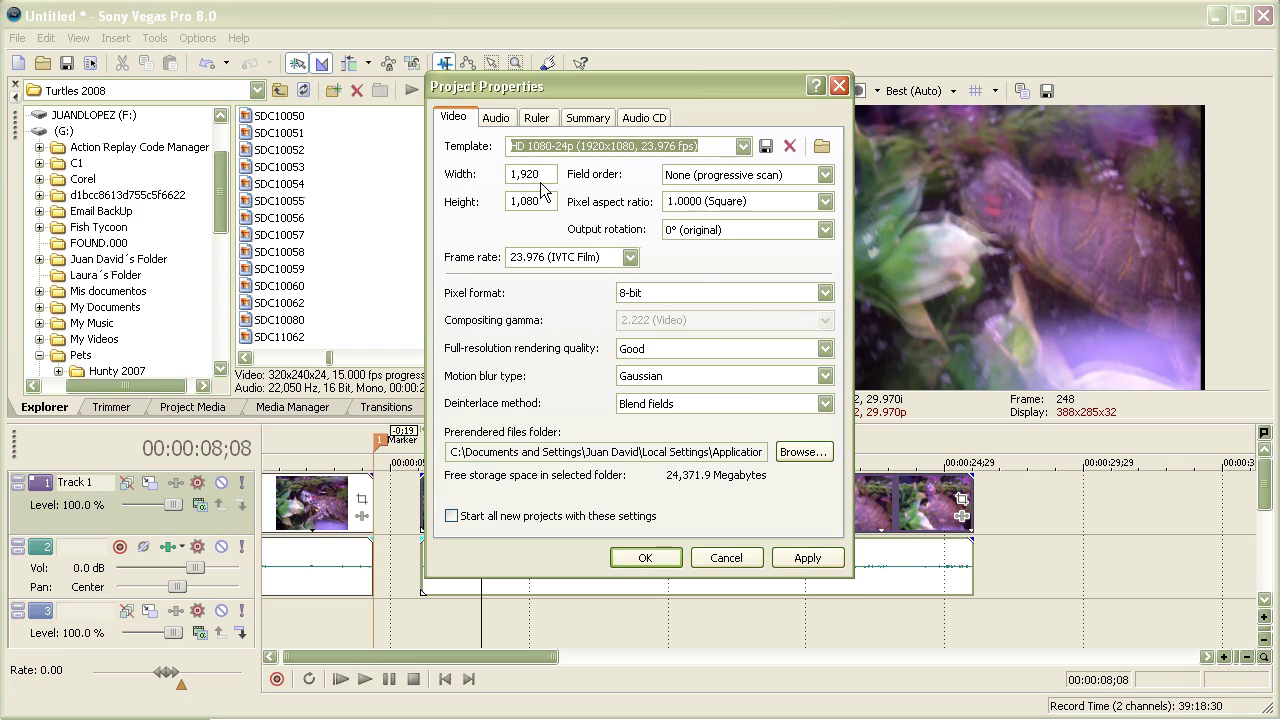
pyautogui.click(507, 176)
pyautogui.write('100')
pyautogui.click(545, 203)
pyautogui.write('100')
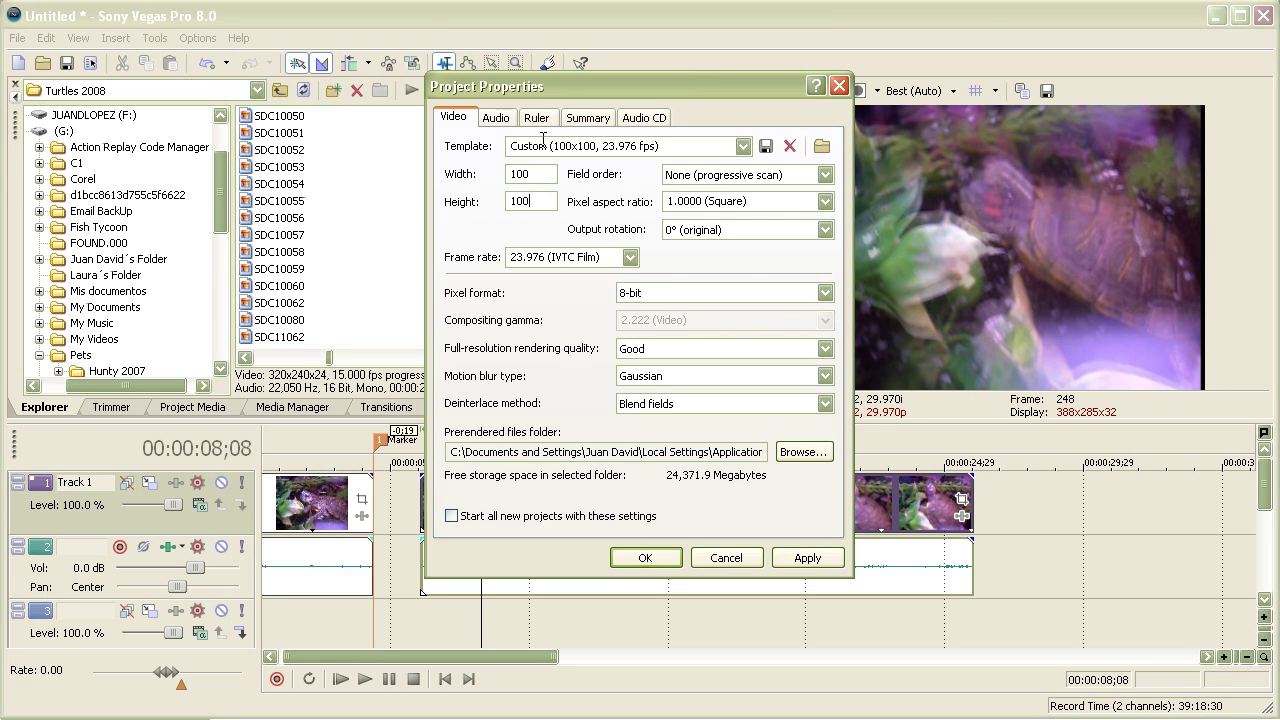
# Step: Save these 100x100 settings as a new template named 'Preset'
pyautogui.click(520, 146)
pyautogui.press('BackSpace')
pyautogui.write('Preset')
pyautogui.click(765, 146)
pyautogui.click(743, 146)
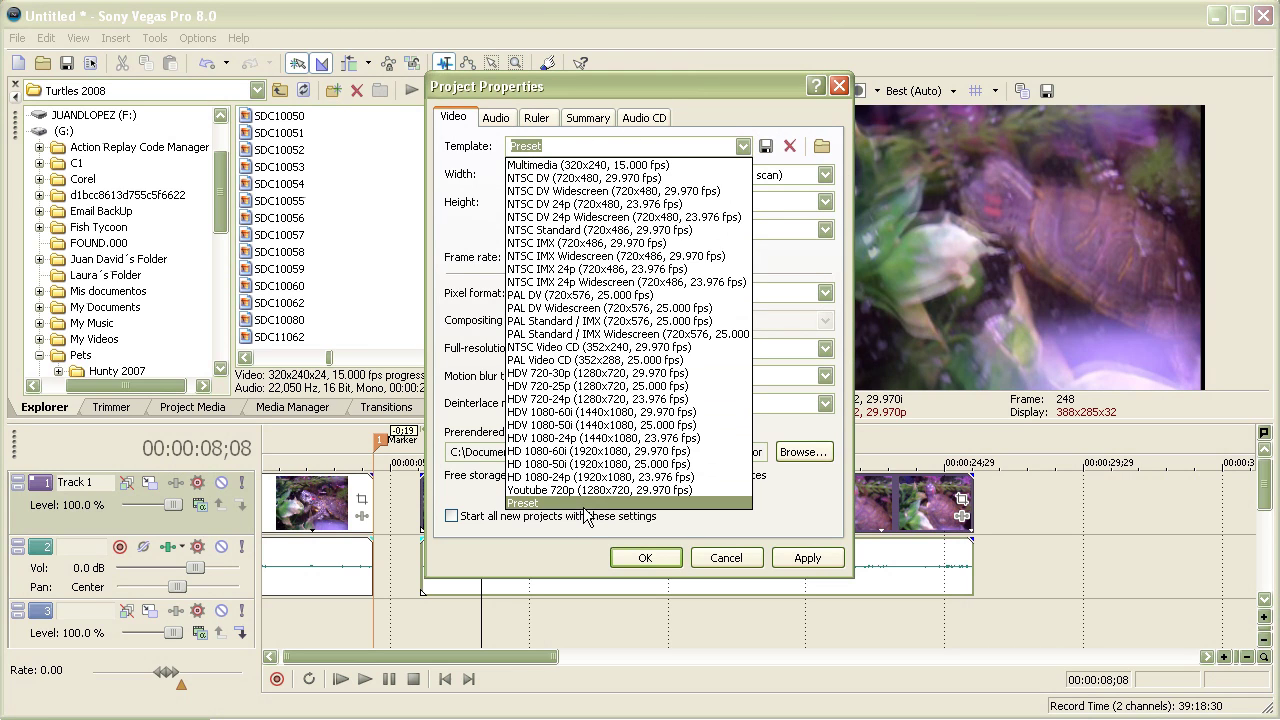
pyautogui.click(582, 504)
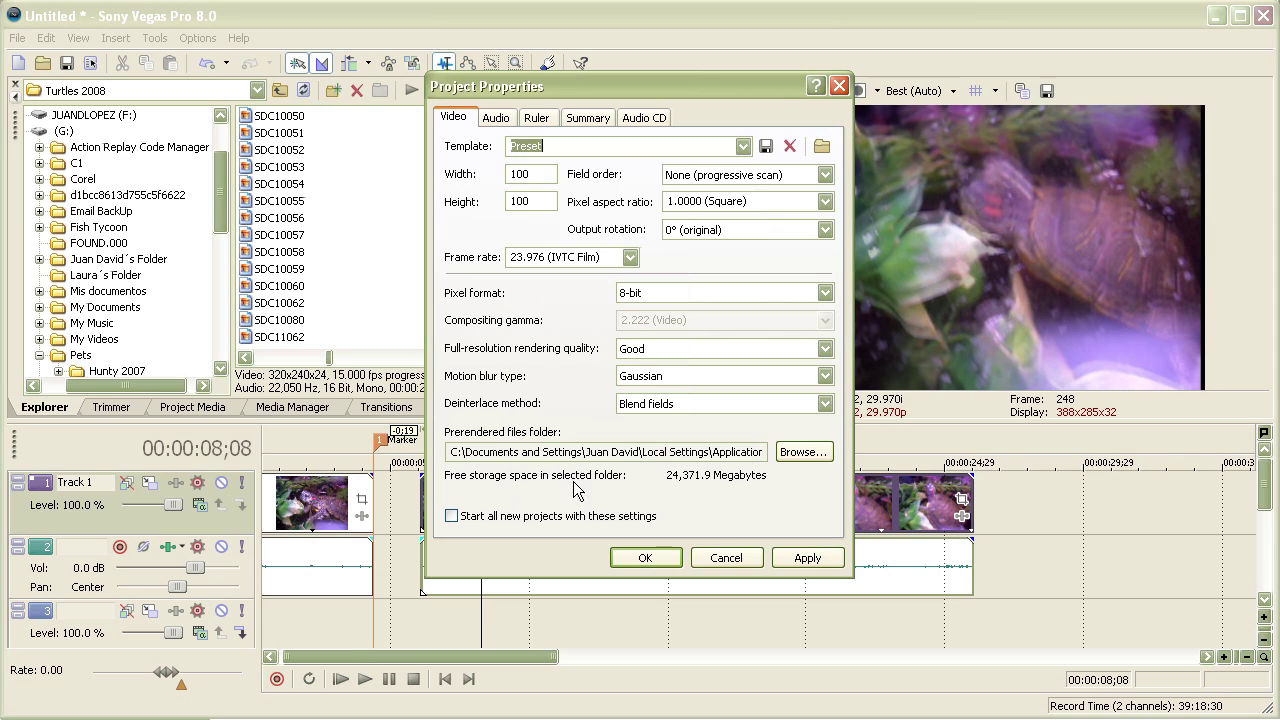
# Step: Delete the Preset template and close Project Properties without applying changes
pyautogui.click(789, 147)
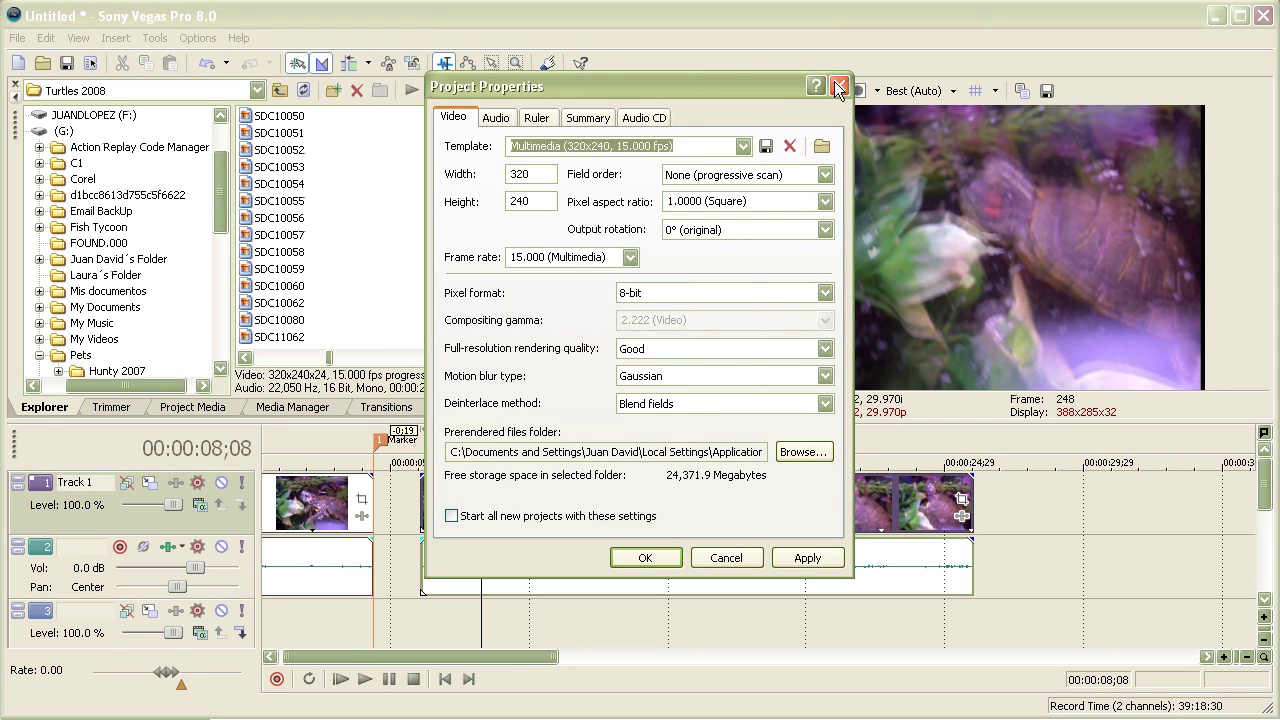
pyautogui.click(838, 88)
pyautogui.click(13, 16)
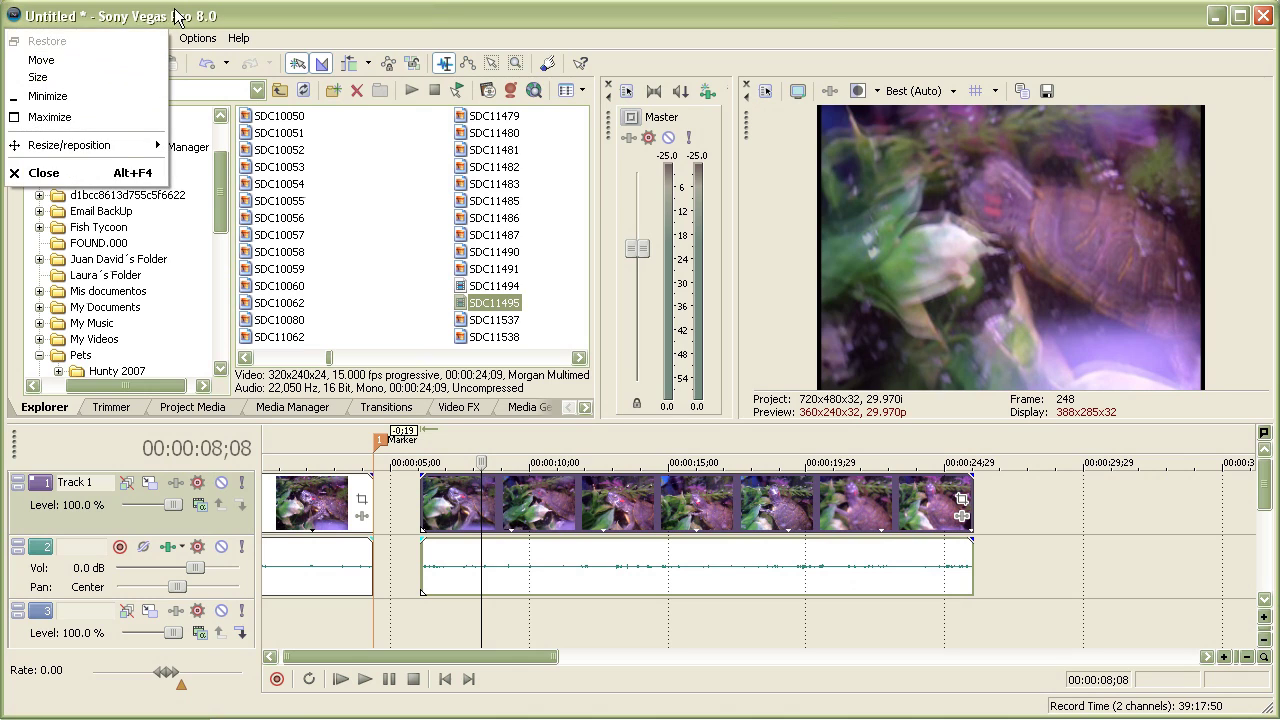
pyautogui.click(176, 16)
pyautogui.click(17, 38)
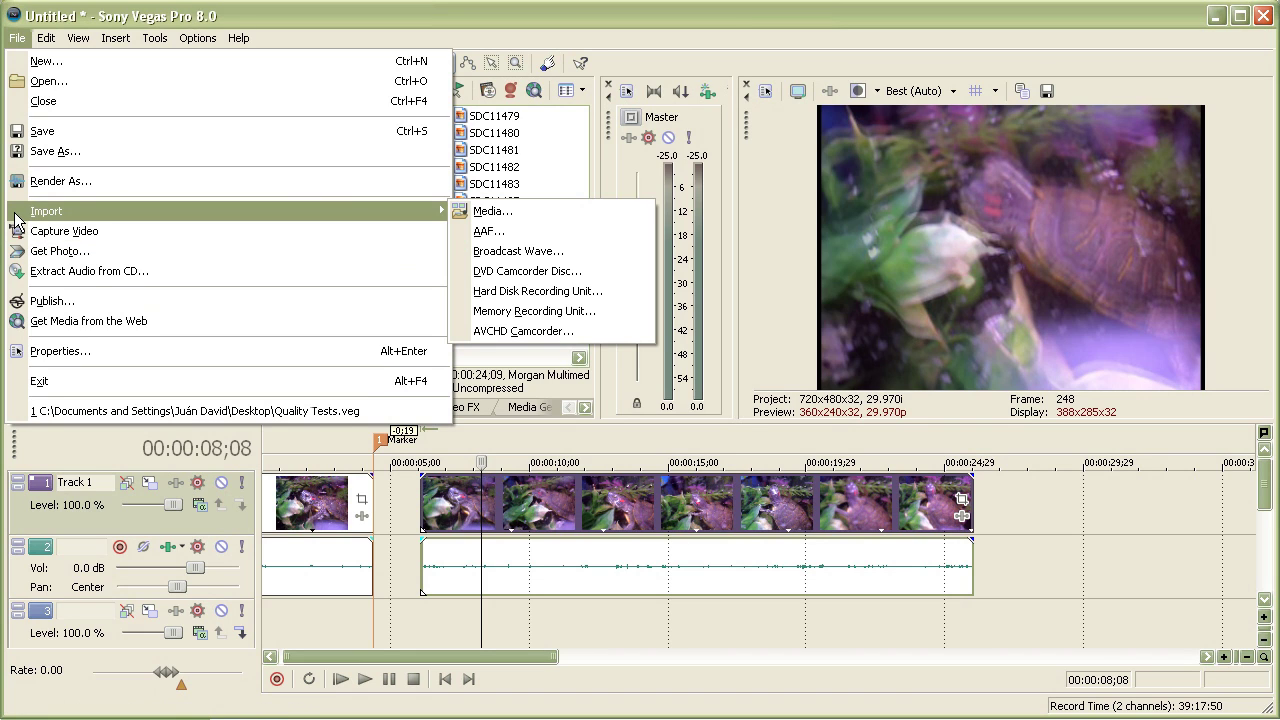
pyautogui.click(44, 183)
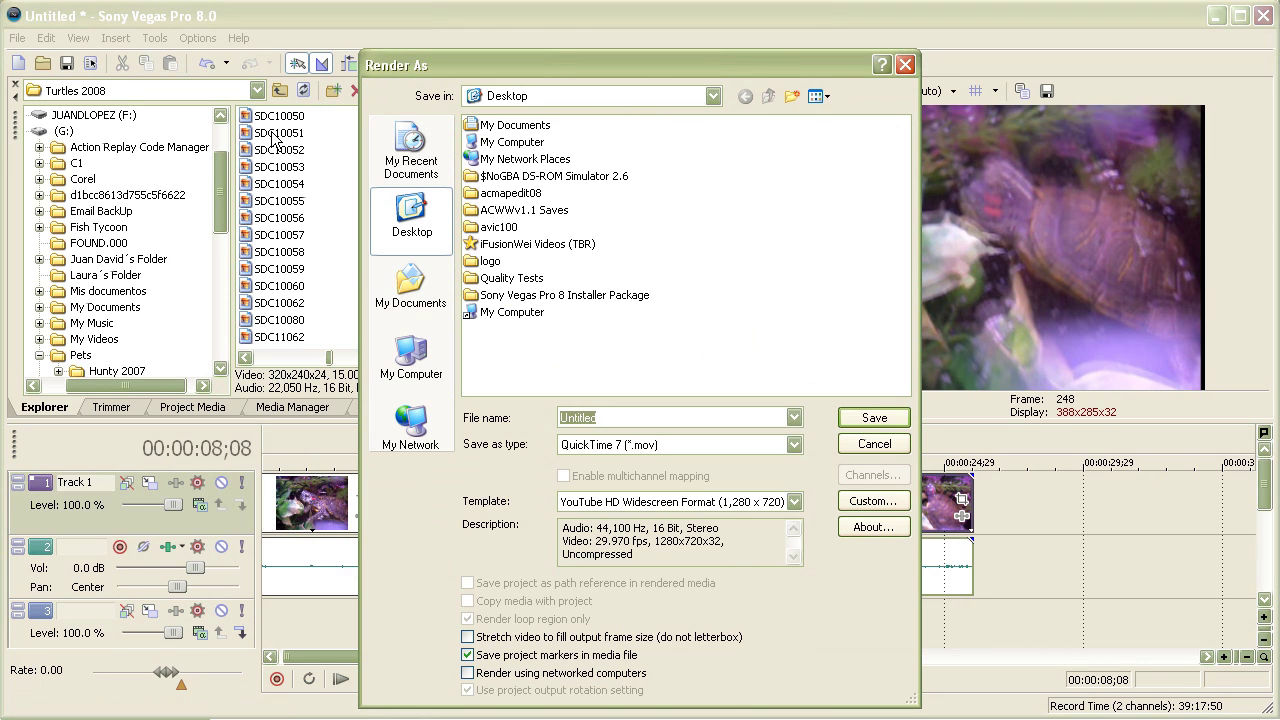
pyautogui.click(788, 445)
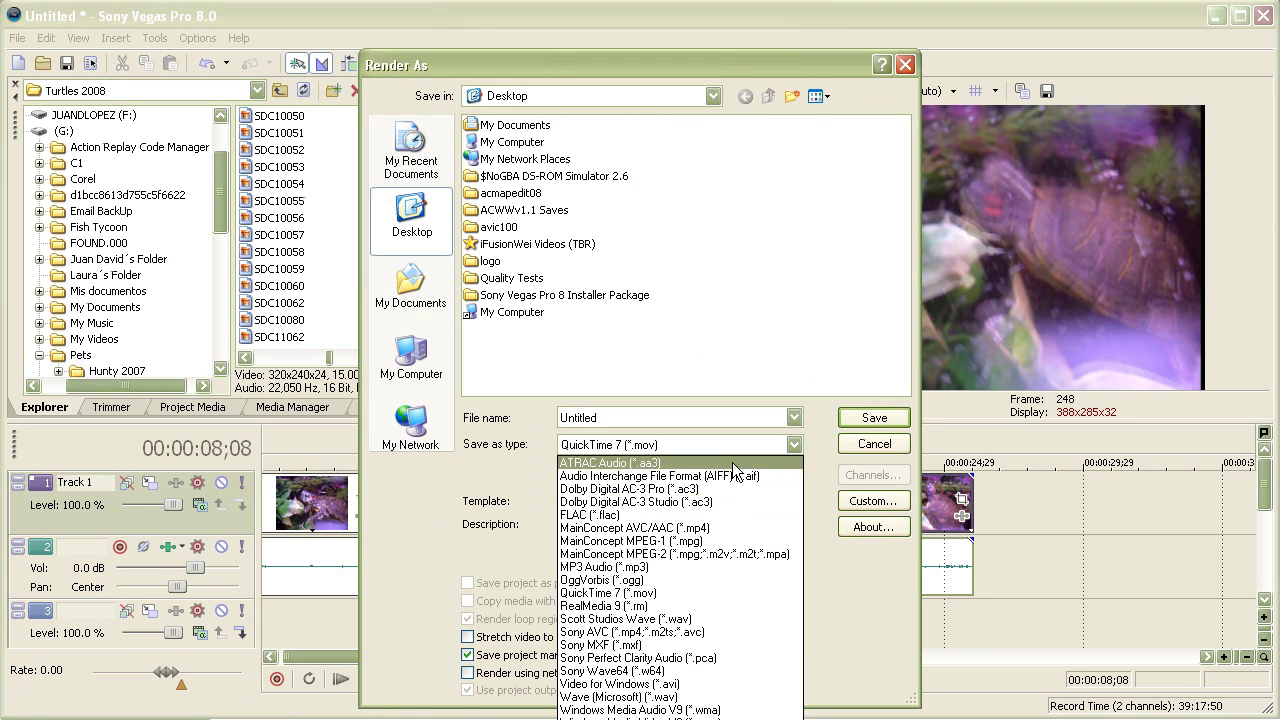
pyautogui.click(497, 483)
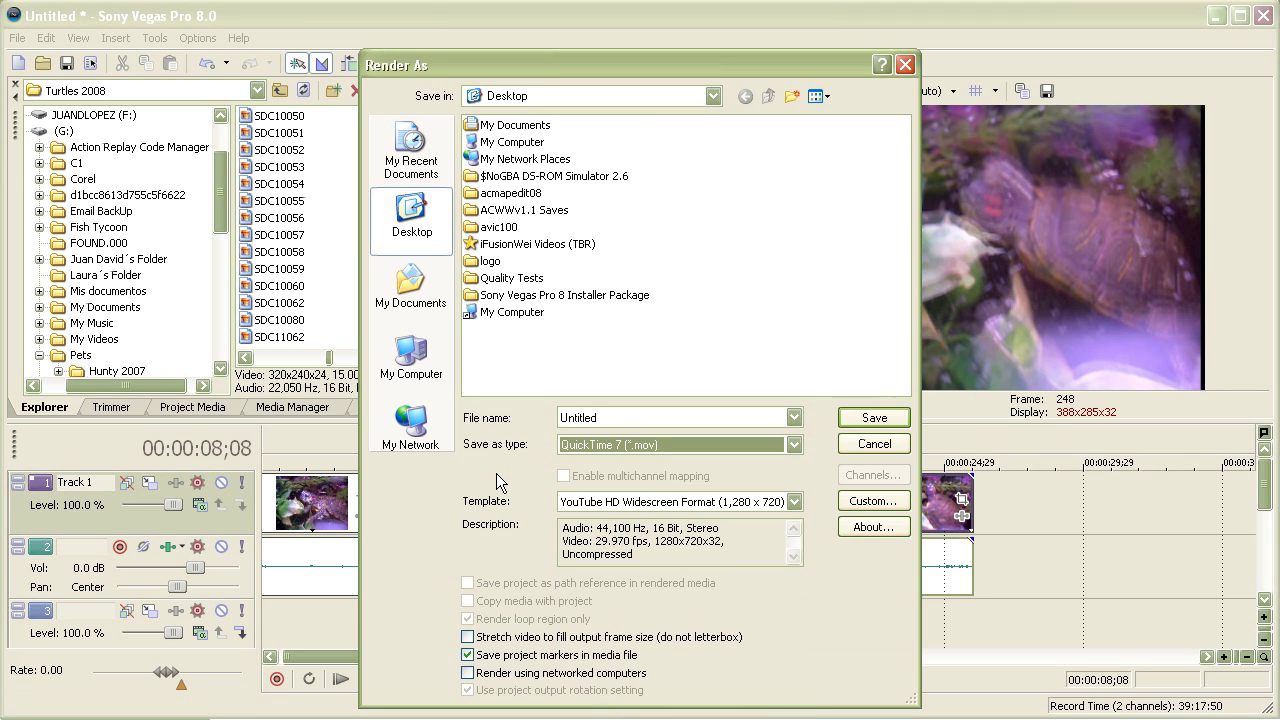
pyautogui.click(794, 501)
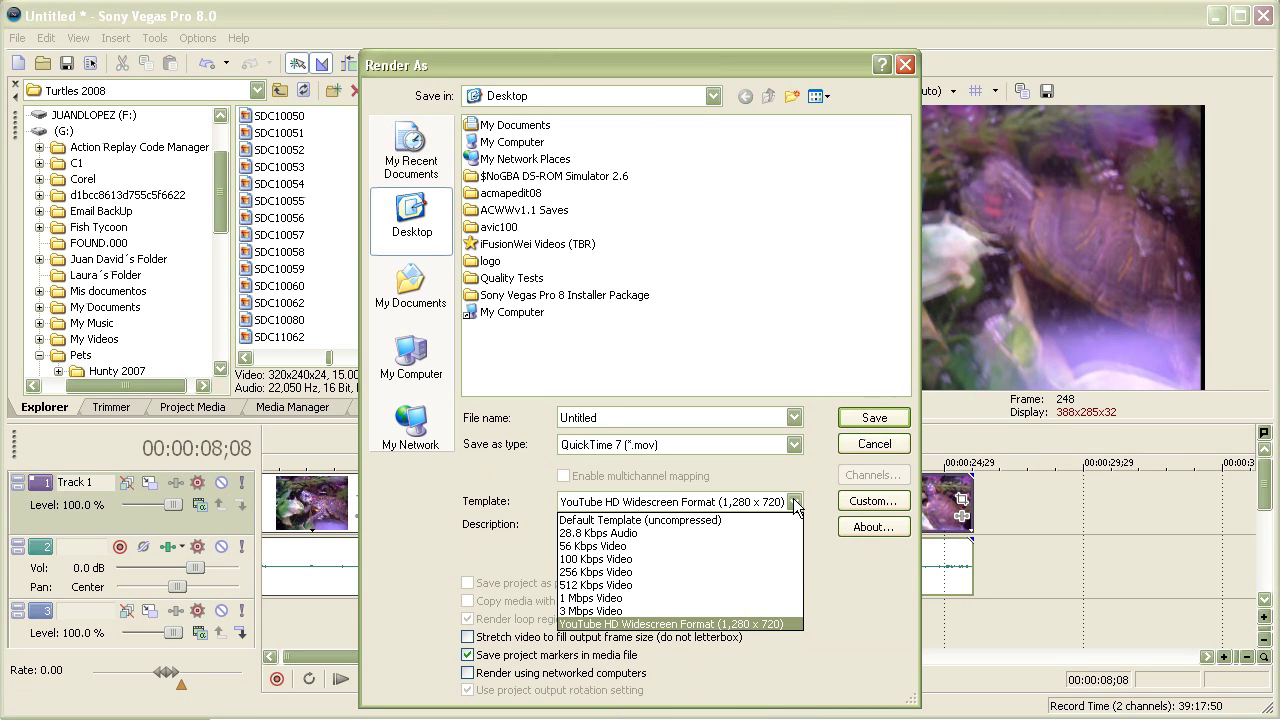
pyautogui.click(695, 617)
pyautogui.click(873, 501)
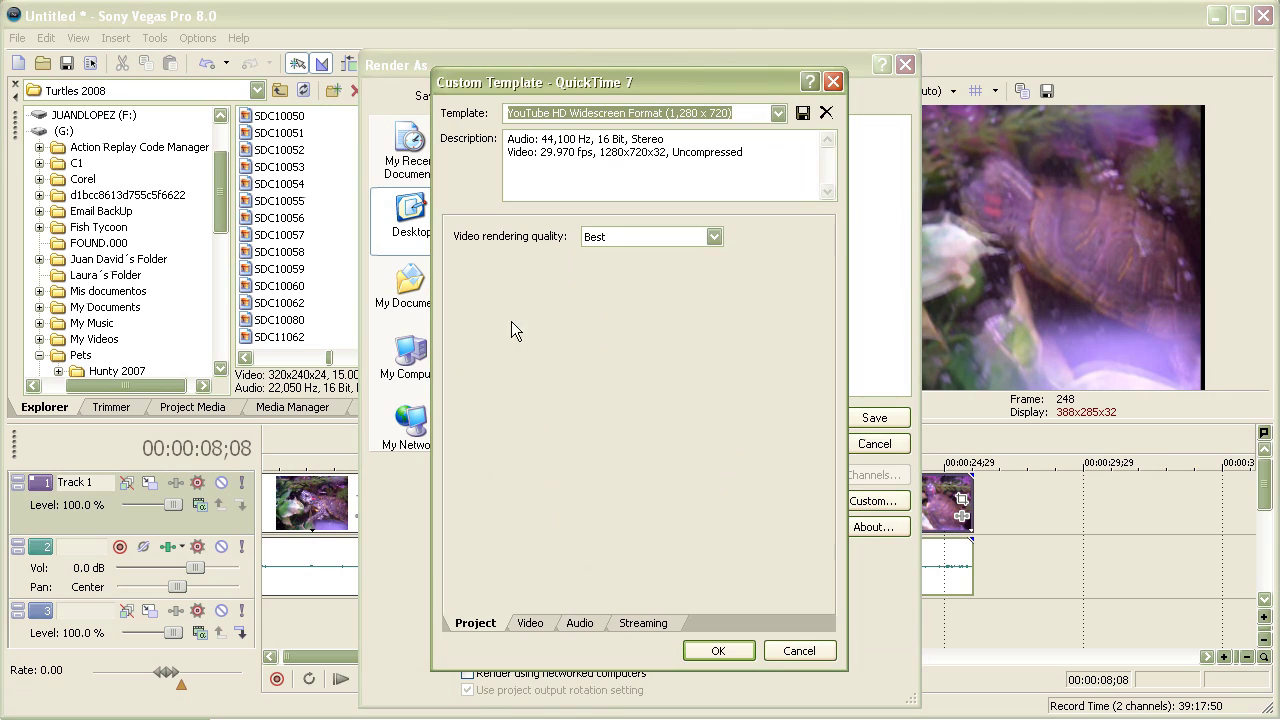
pyautogui.click(530, 623)
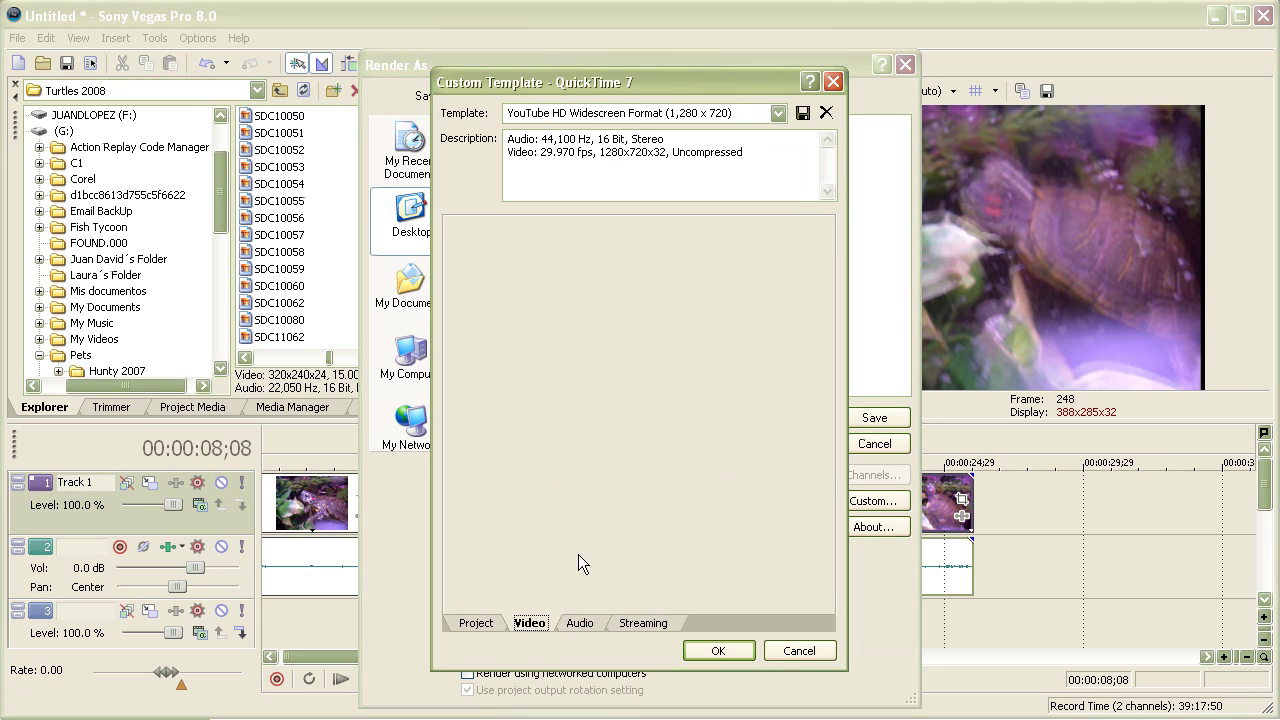
pyautogui.click(834, 84)
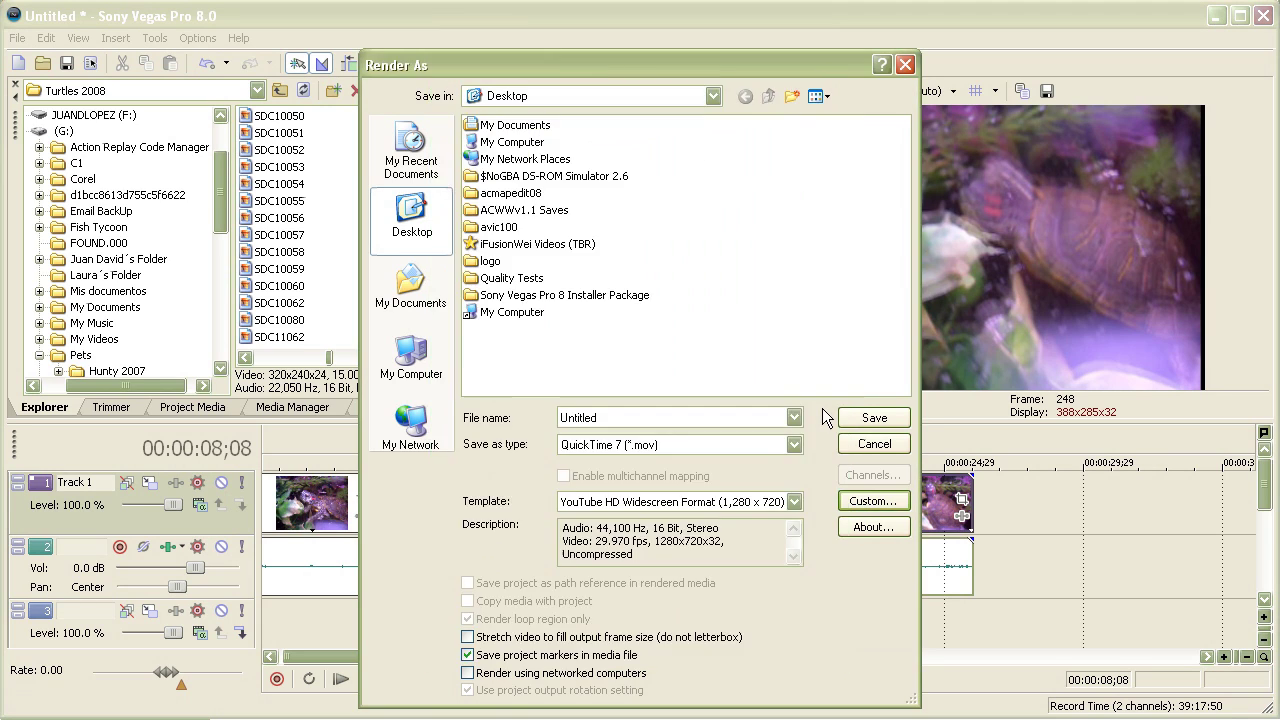
pyautogui.click(905, 64)
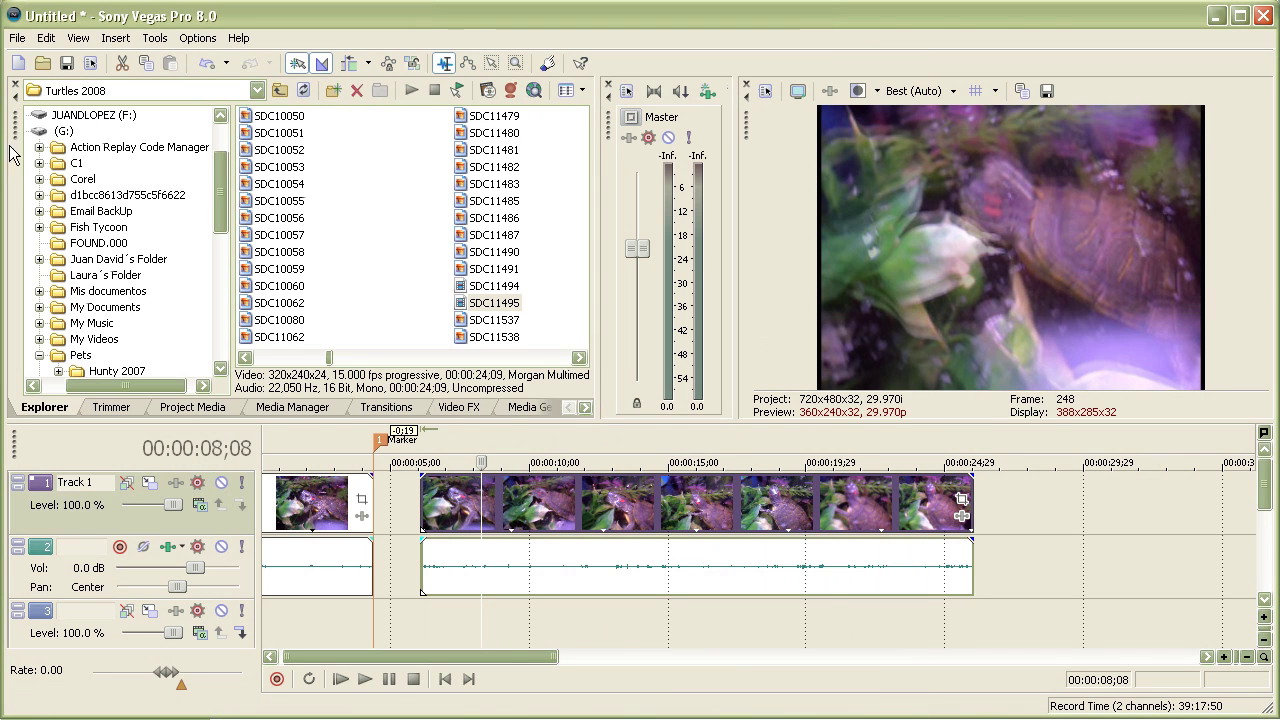
pyautogui.click(20, 39)
pyautogui.moveTo(46, 38)
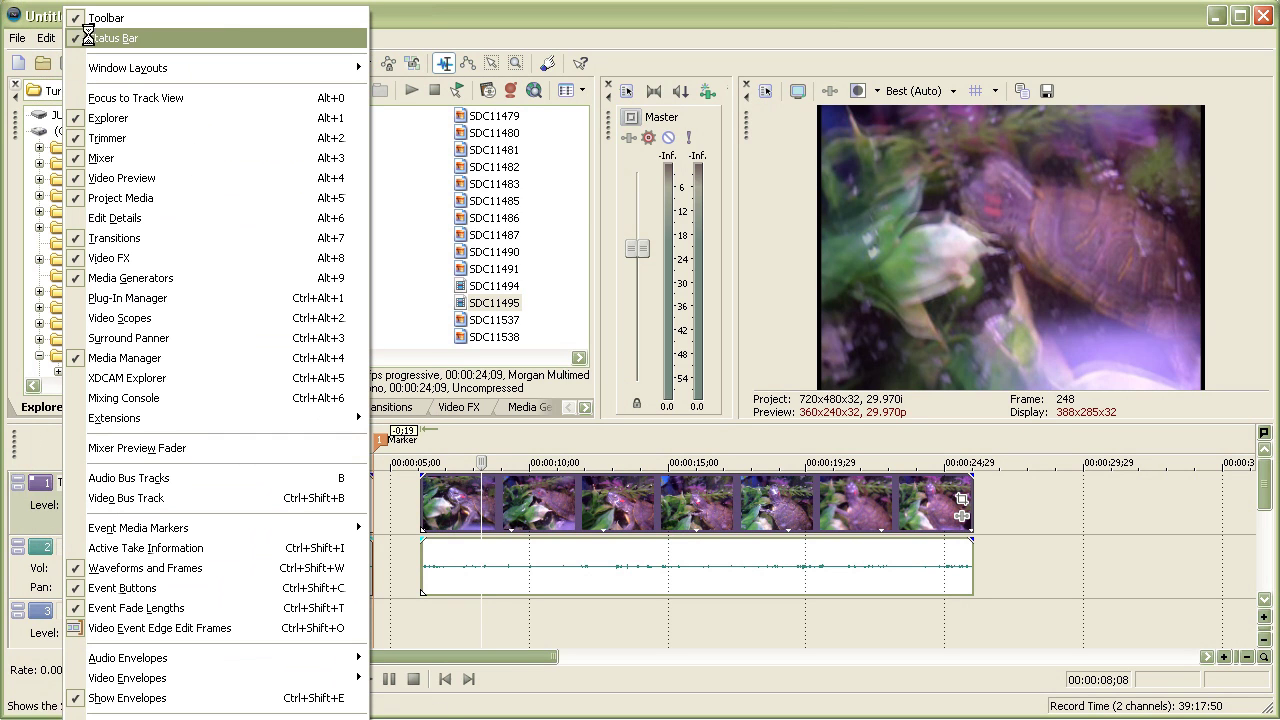
pyautogui.click(405, 28)
pyautogui.click(116, 38)
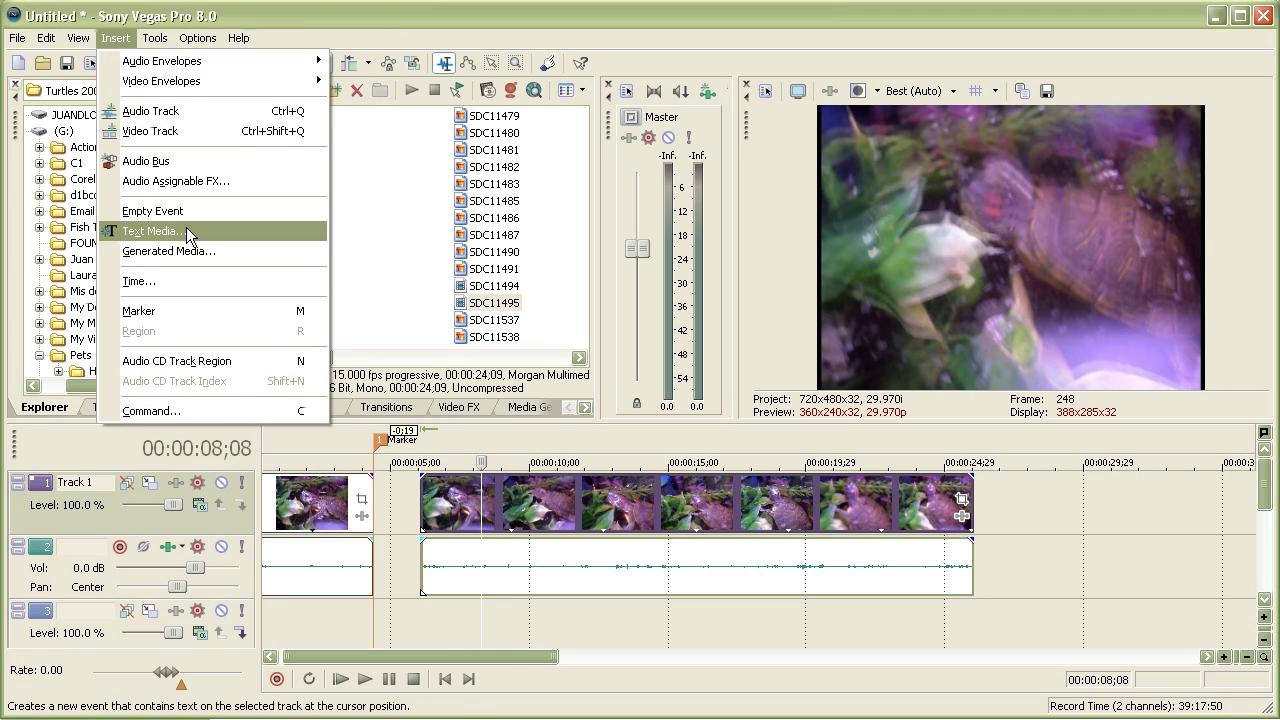
pyautogui.moveTo(157, 37)
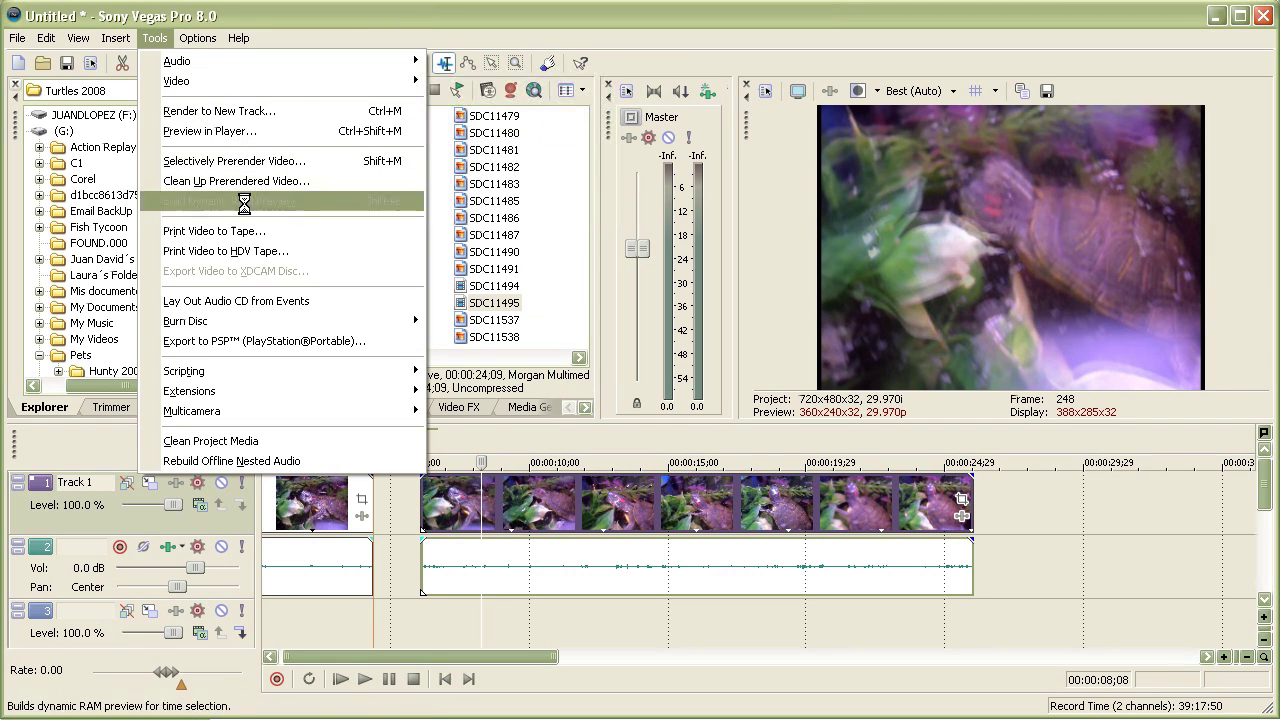
pyautogui.moveTo(263, 411)
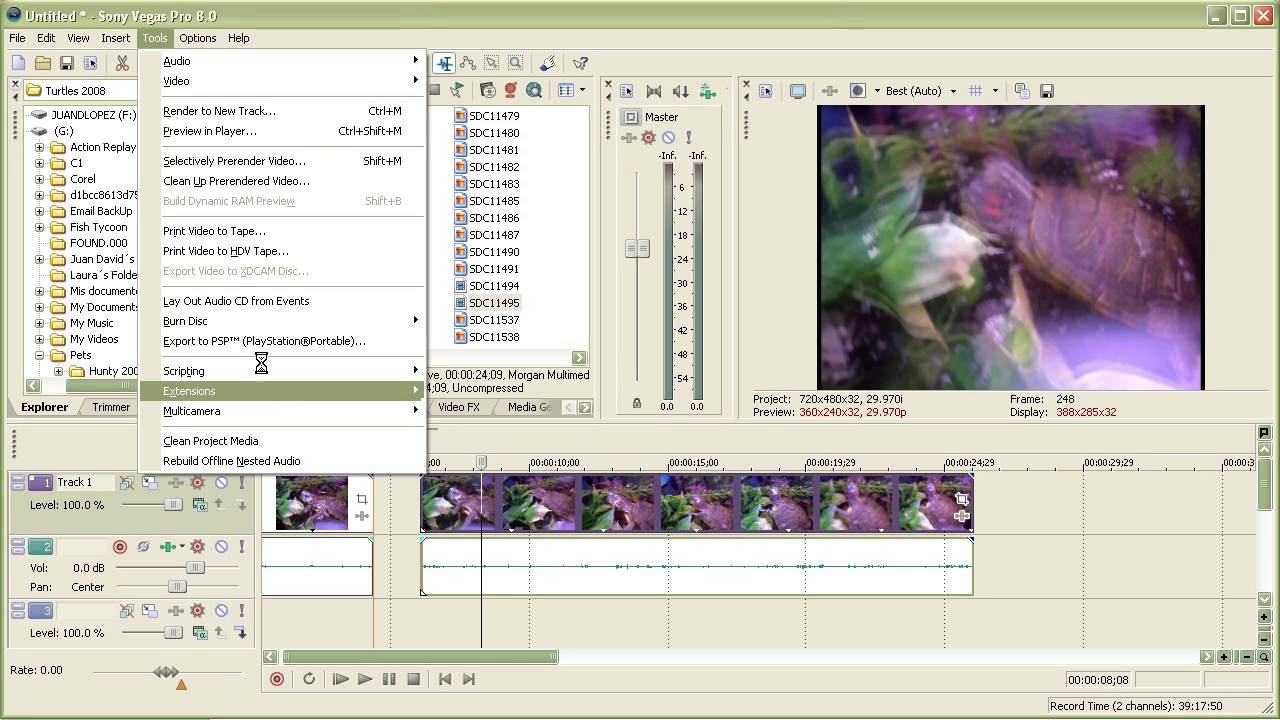
pyautogui.moveTo(257, 358)
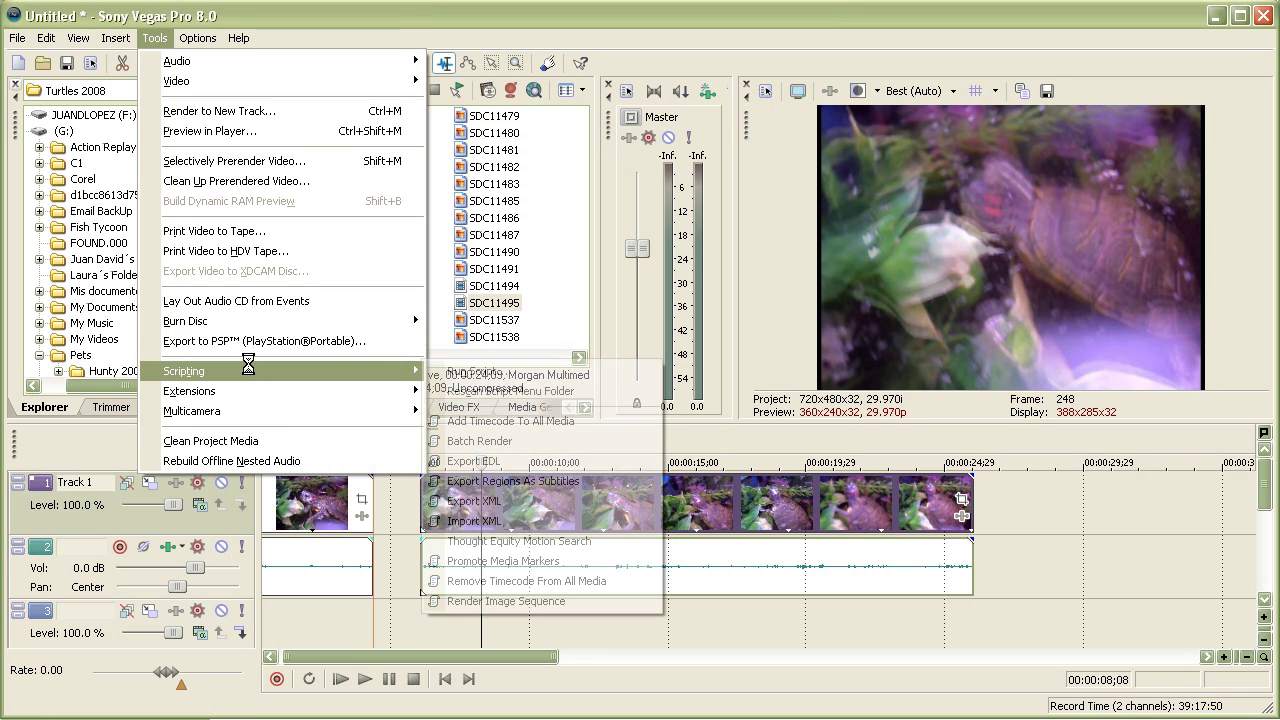
pyautogui.moveTo(199, 321)
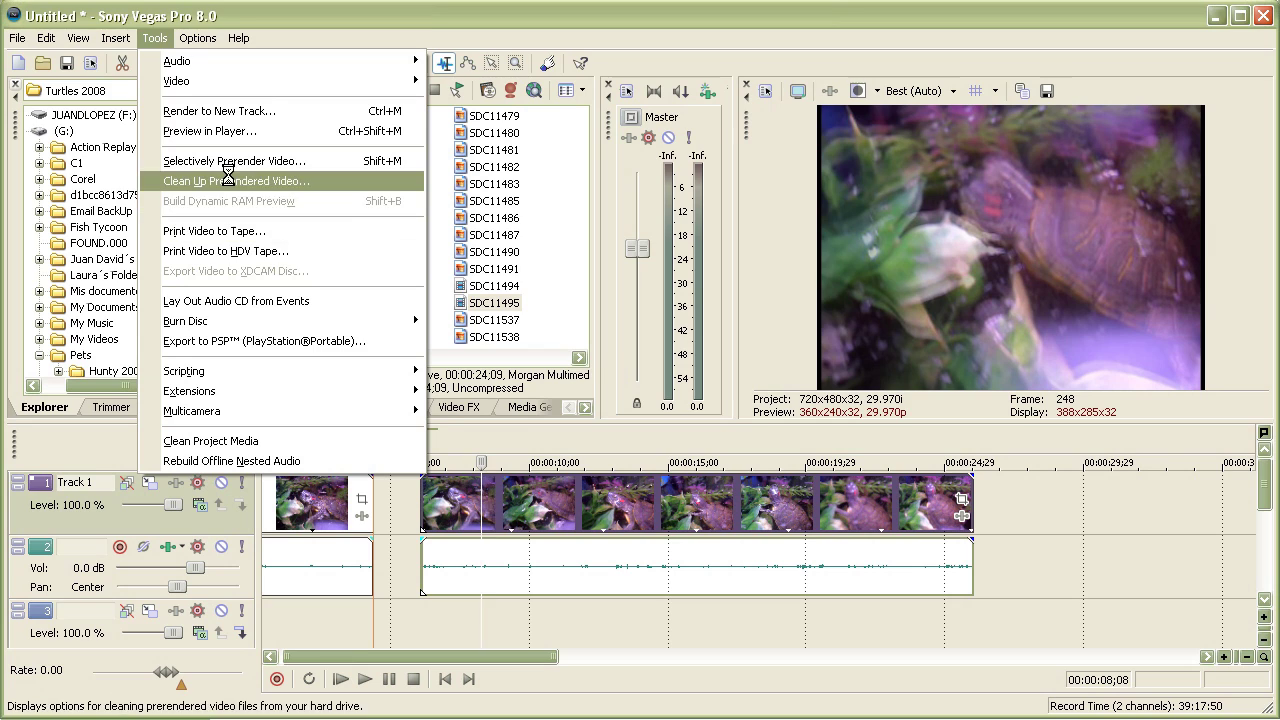
pyautogui.click(460, 27)
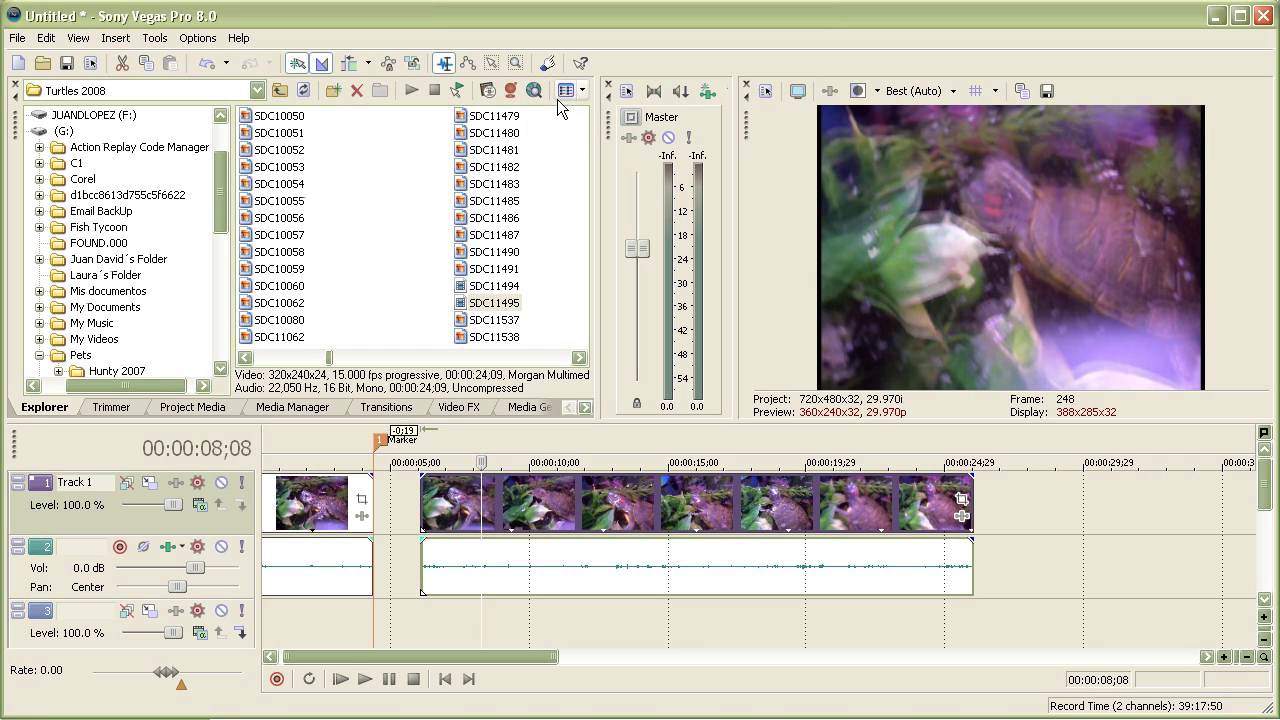
# Step: Look through the Options menu without changing anything, then scroll the Explorer tree
pyautogui.click(154, 38)
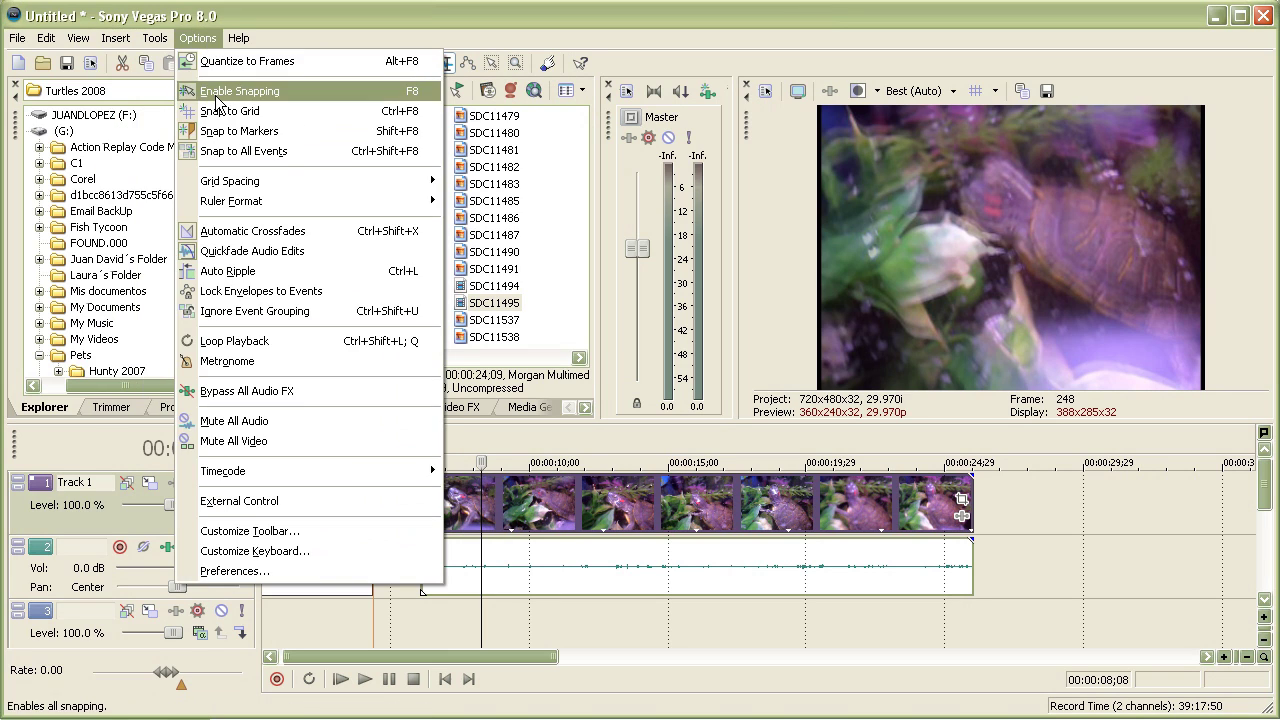
pyautogui.click(390, 40)
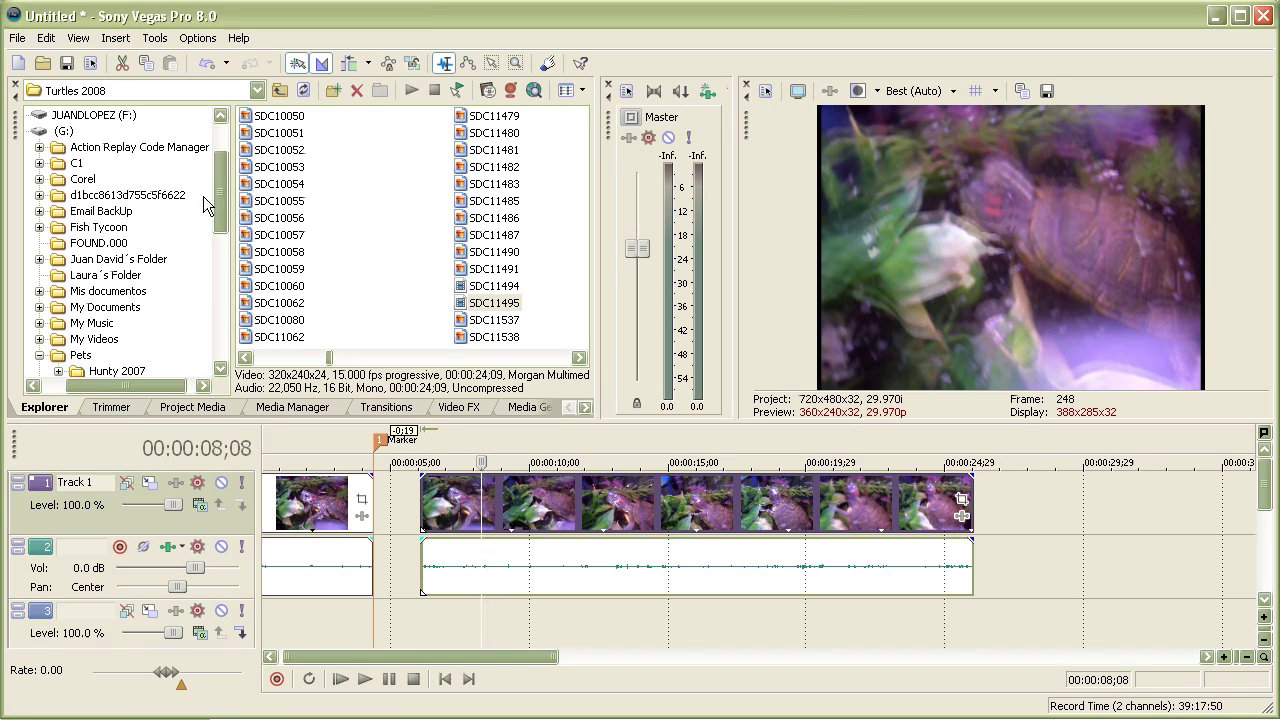
pyautogui.moveTo(219, 210); pyautogui.dragTo(240, 265)
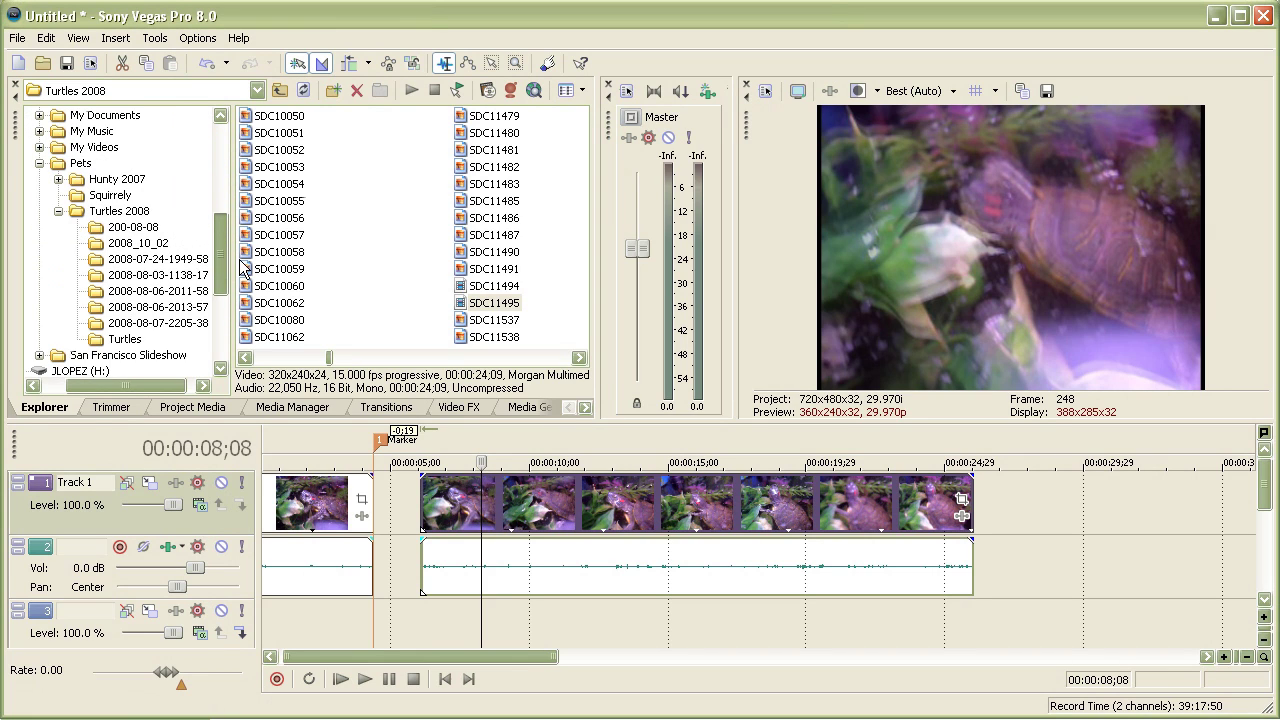
# Step: Switch through the Trimmer, Project Media and Media Manager tabs
pyautogui.click(102, 408)
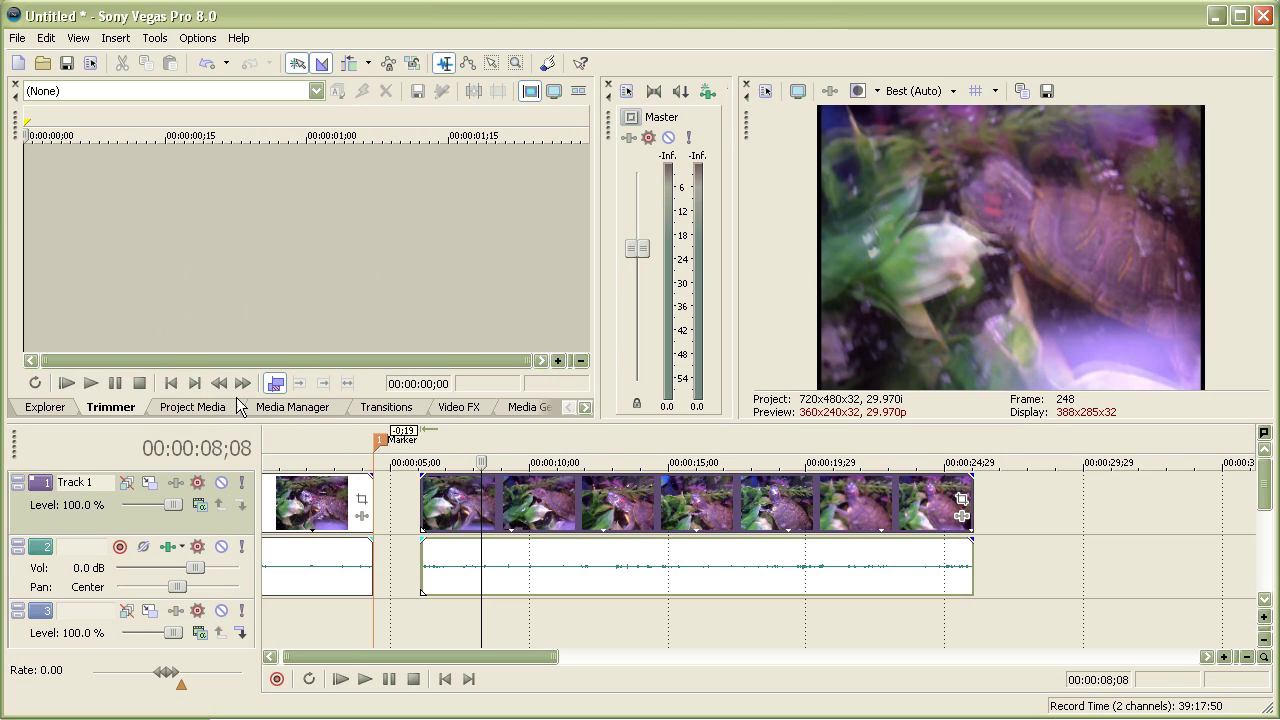
pyautogui.click(196, 406)
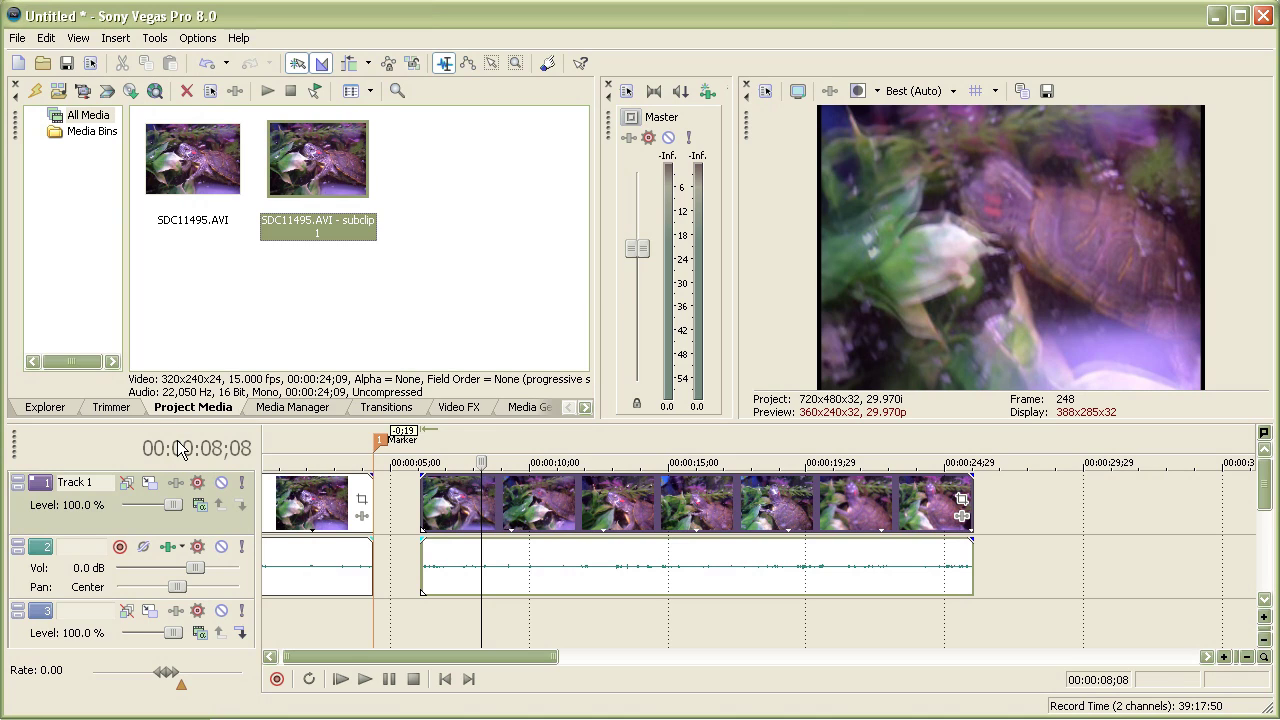
pyautogui.click(292, 408)
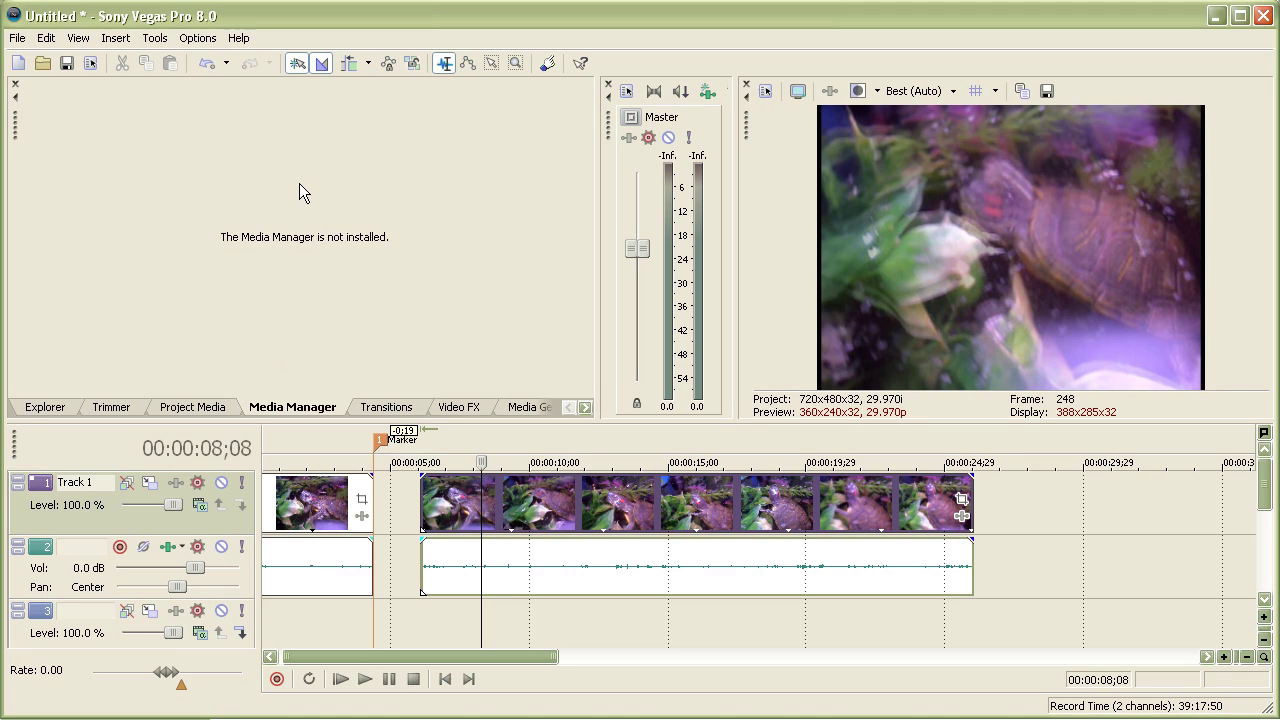
# Step: Browse the Transitions list and view the Cross Effect transition presets
pyautogui.click(405, 410)
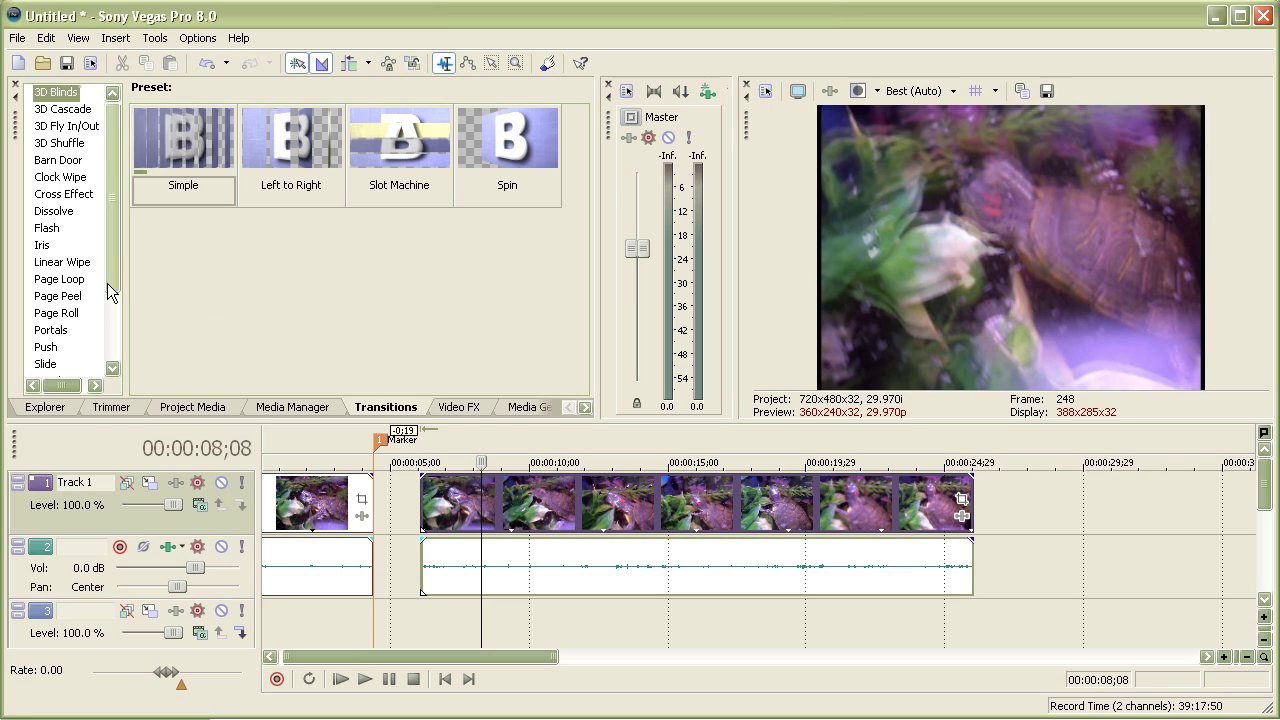
pyautogui.moveTo(112, 280); pyautogui.dragTo(105, 210)
pyautogui.click(64, 196)
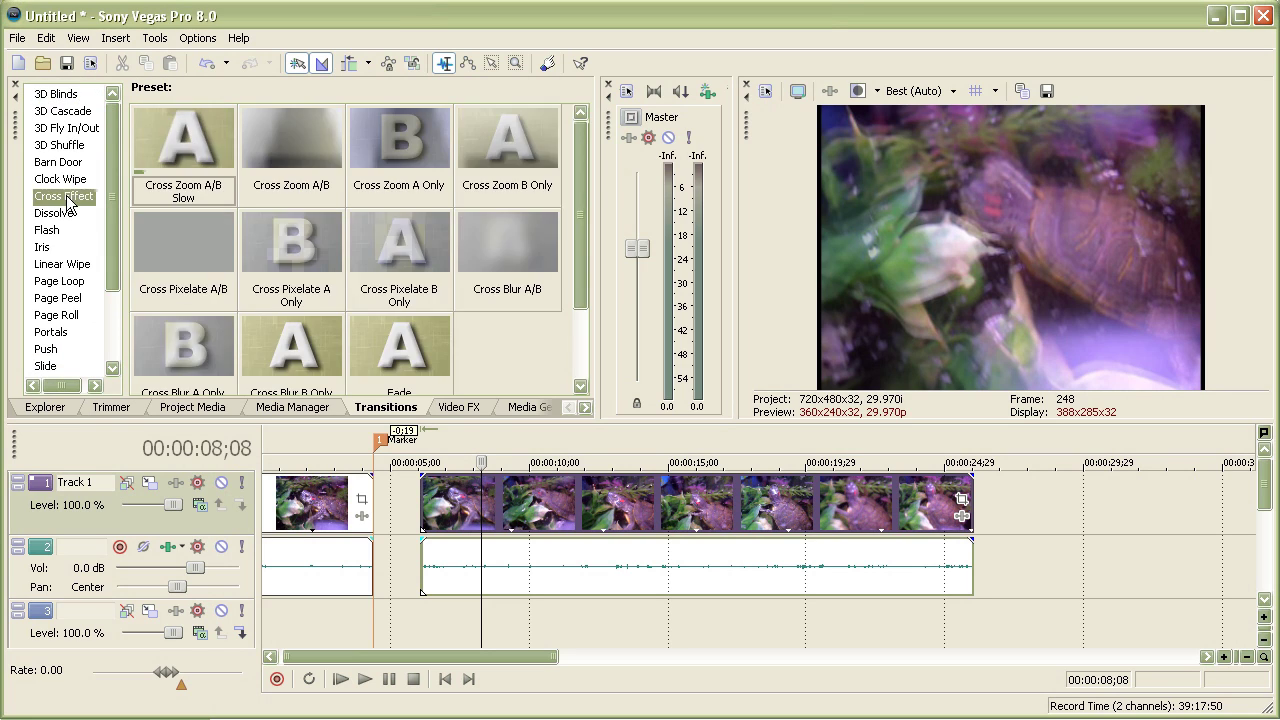
pyautogui.moveTo(115, 263); pyautogui.dragTo(117, 345)
# Step: Widen the Video FX list and view the Color Corrector (Secondary) presets
pyautogui.click(458, 407)
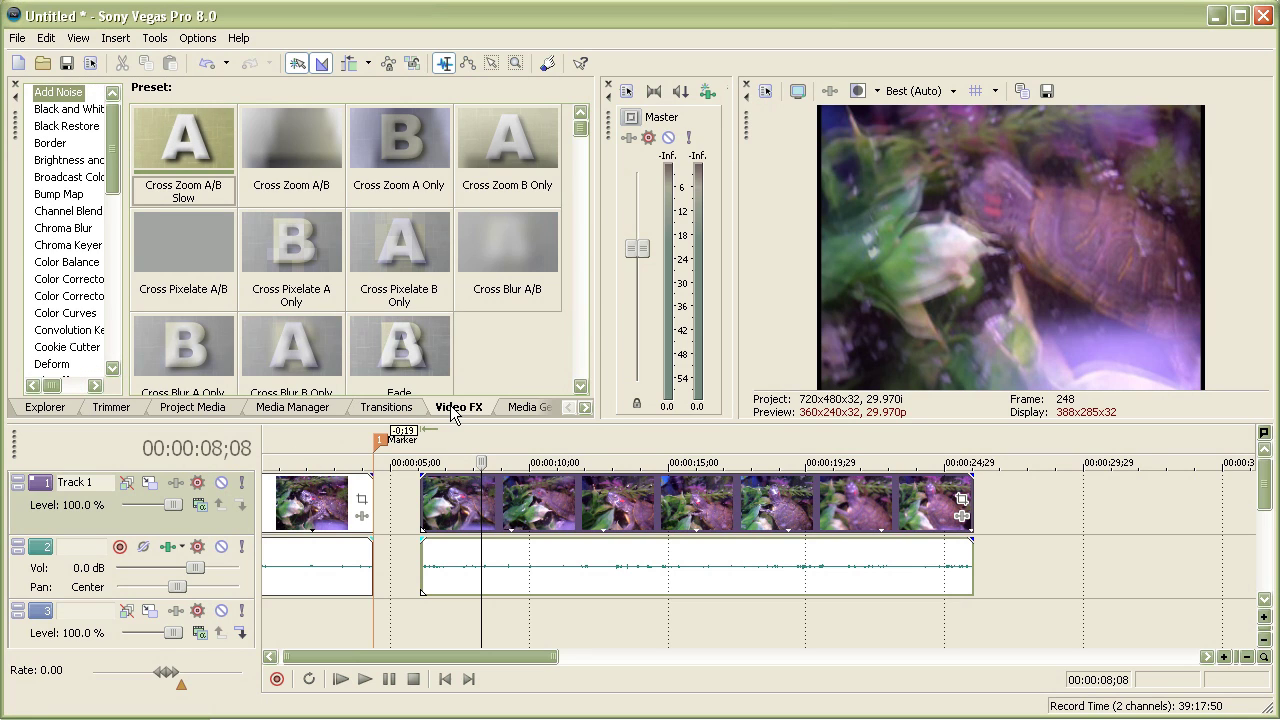
pyautogui.moveTo(137, 186); pyautogui.dragTo(238, 305)
pyautogui.click(90, 295)
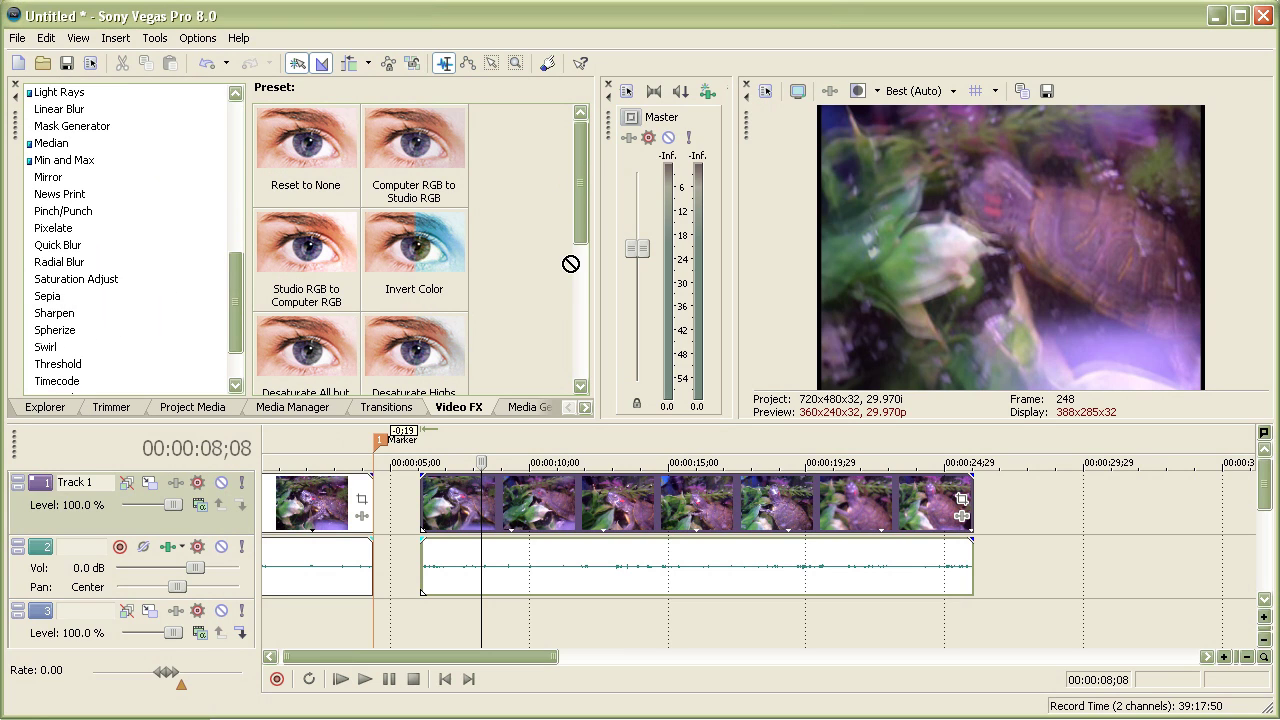
pyautogui.moveTo(577, 238); pyautogui.dragTo(557, 380)
# Step: In Media Generators, view Text, Solid Color, Credit Roll, Checkerboard, then Color Gradient presets
pyautogui.click(519, 408)
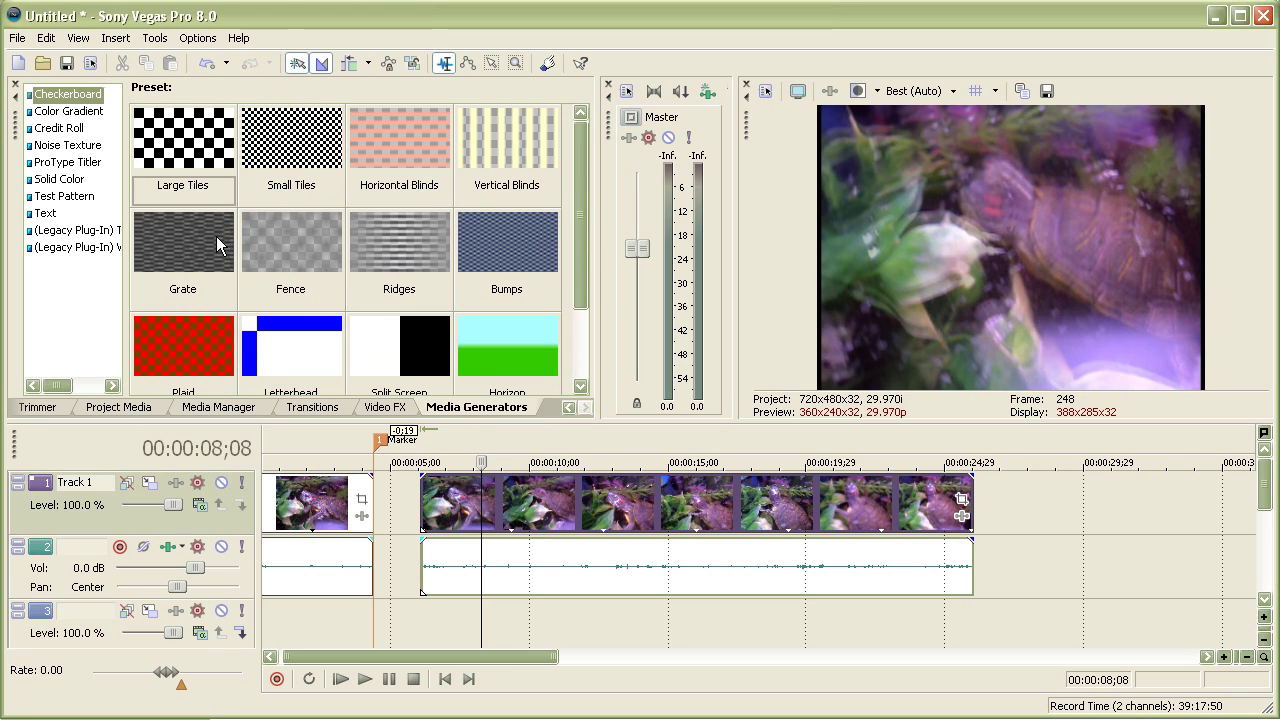
pyautogui.click(46, 213)
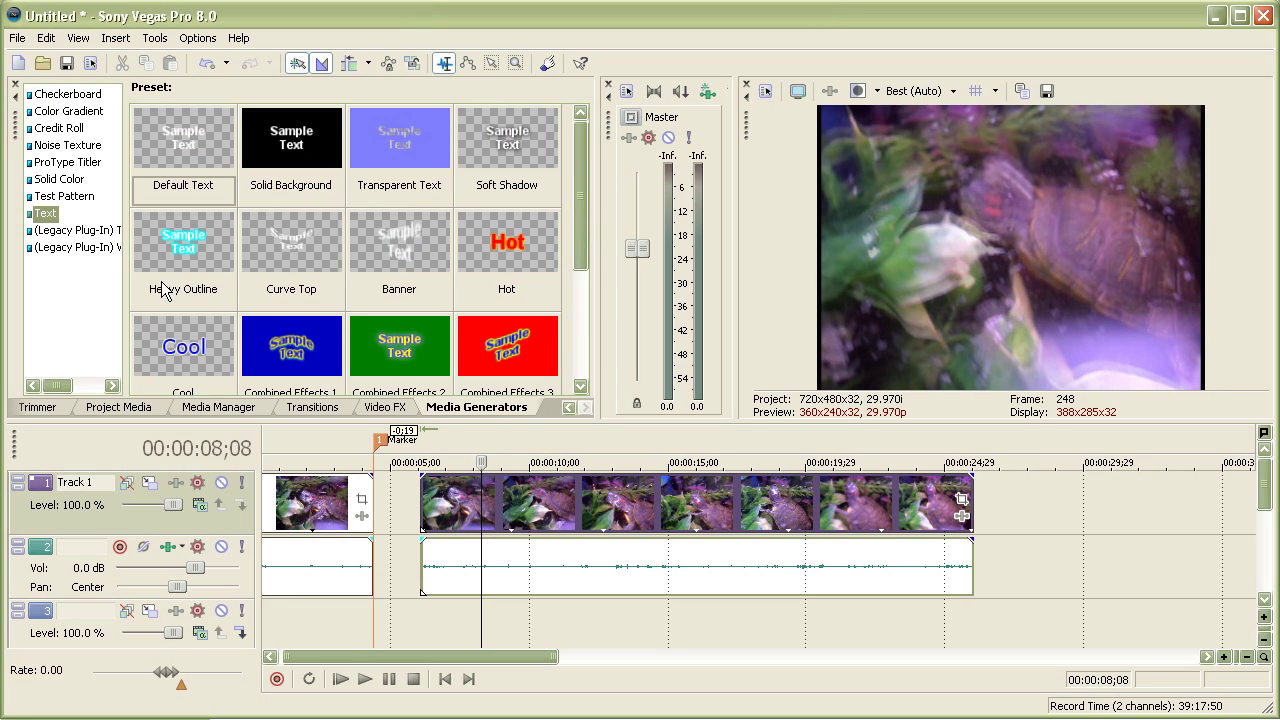
pyautogui.click(60, 180)
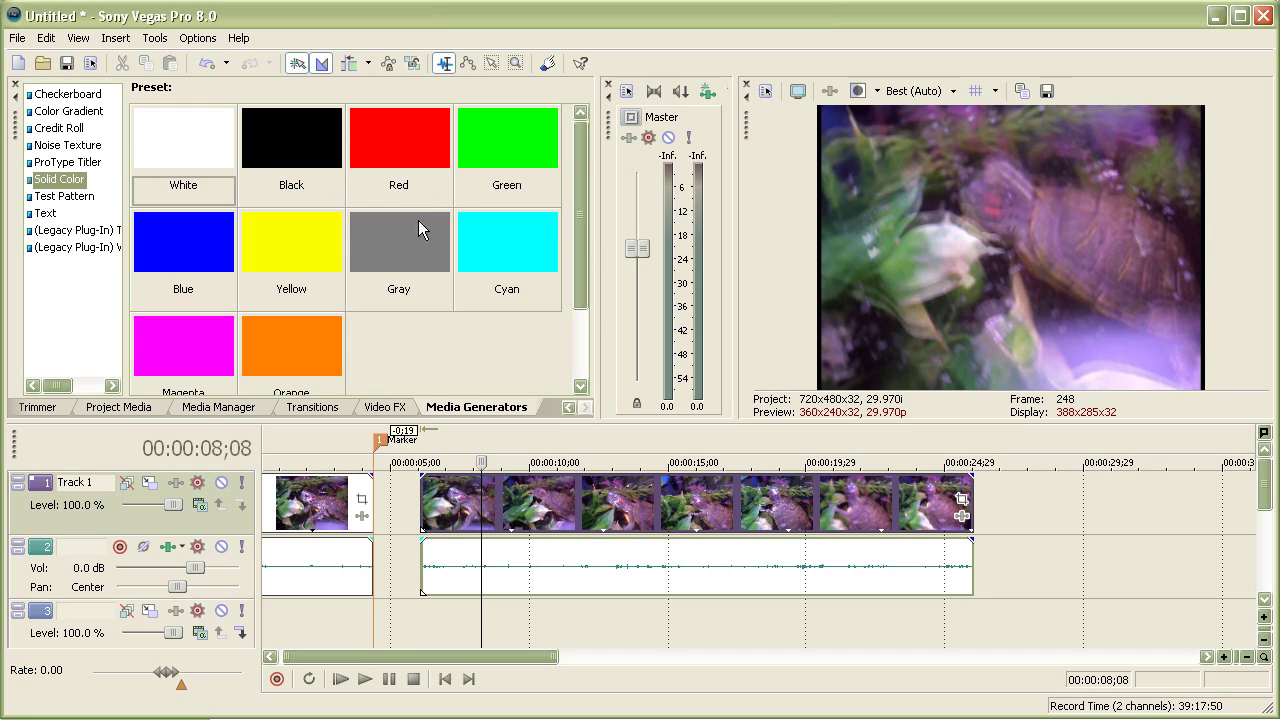
pyautogui.click(68, 137)
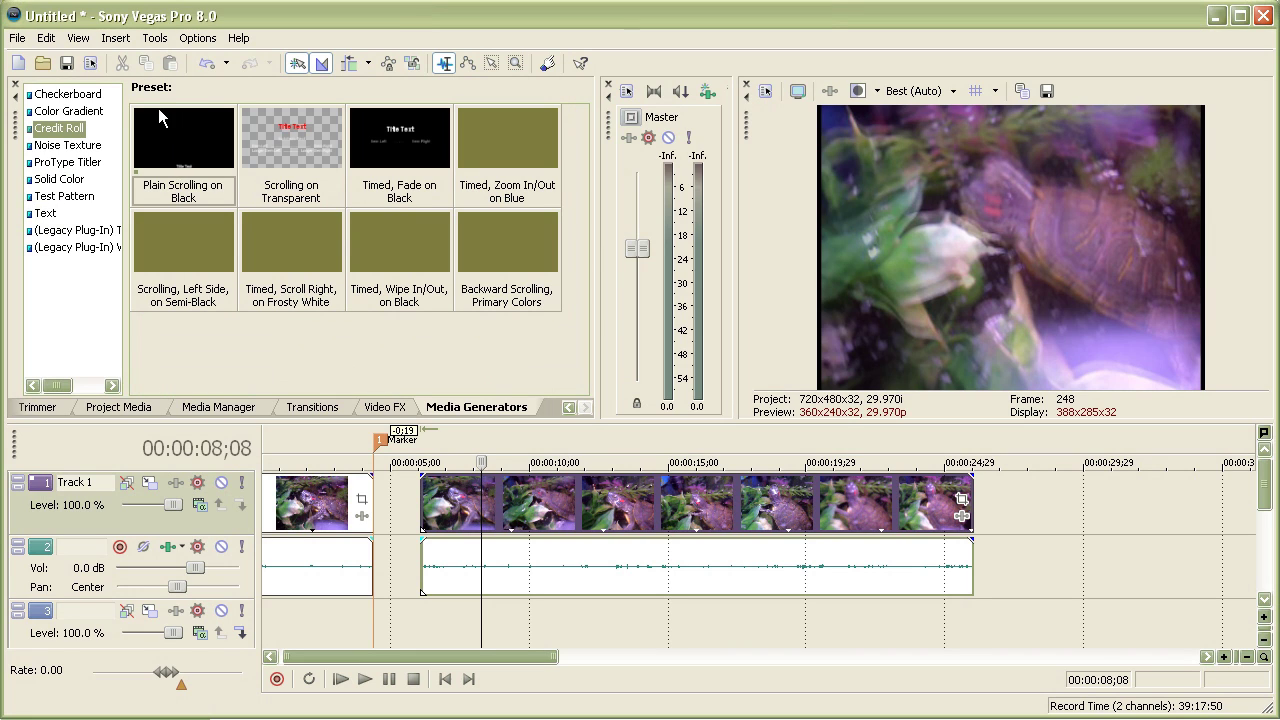
pyautogui.click(92, 94)
pyautogui.click(92, 112)
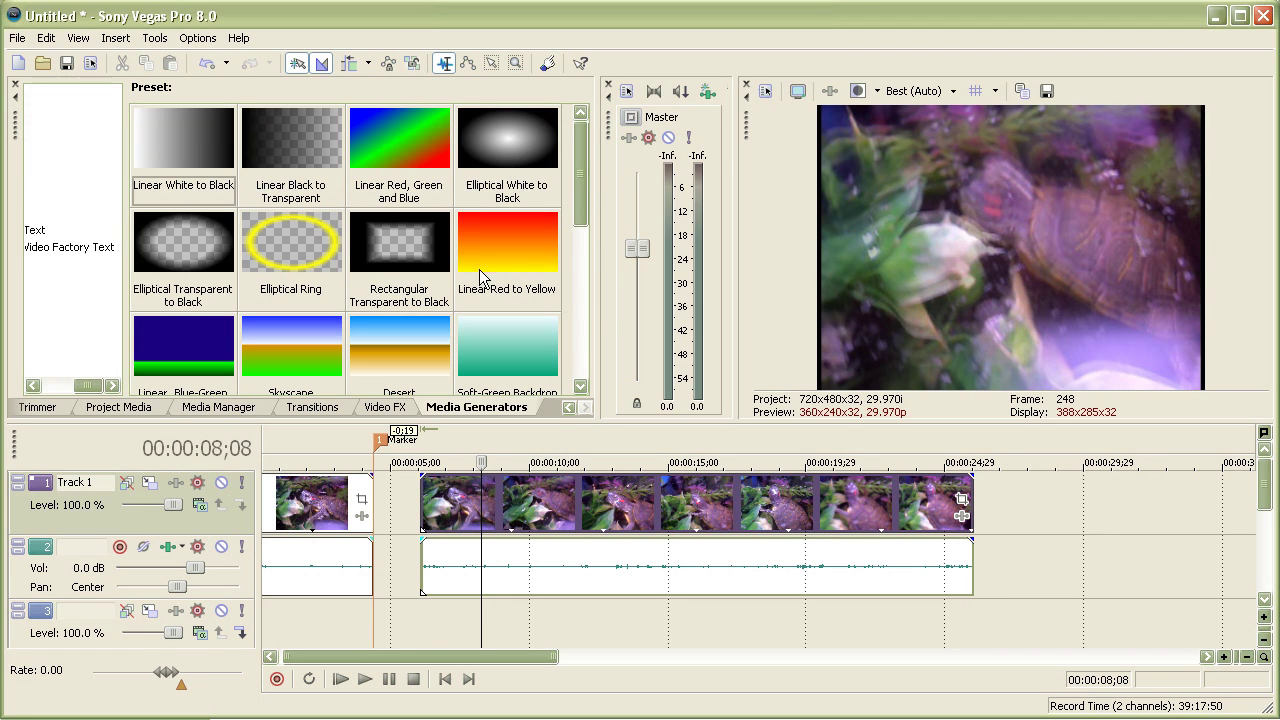
pyautogui.moveTo(577, 195)
pyautogui.mouseDown()
pyautogui.moveTo(599, 278)
pyautogui.moveTo(595, 334)
pyautogui.moveTo(606, 215)
pyautogui.moveTo(587, 177)
pyautogui.mouseUp()
# Step: Put the cursor at 00:00:17;21, pull the Master fader down, raise Track 2 to 5.2 dB
pyautogui.click(210, 39)
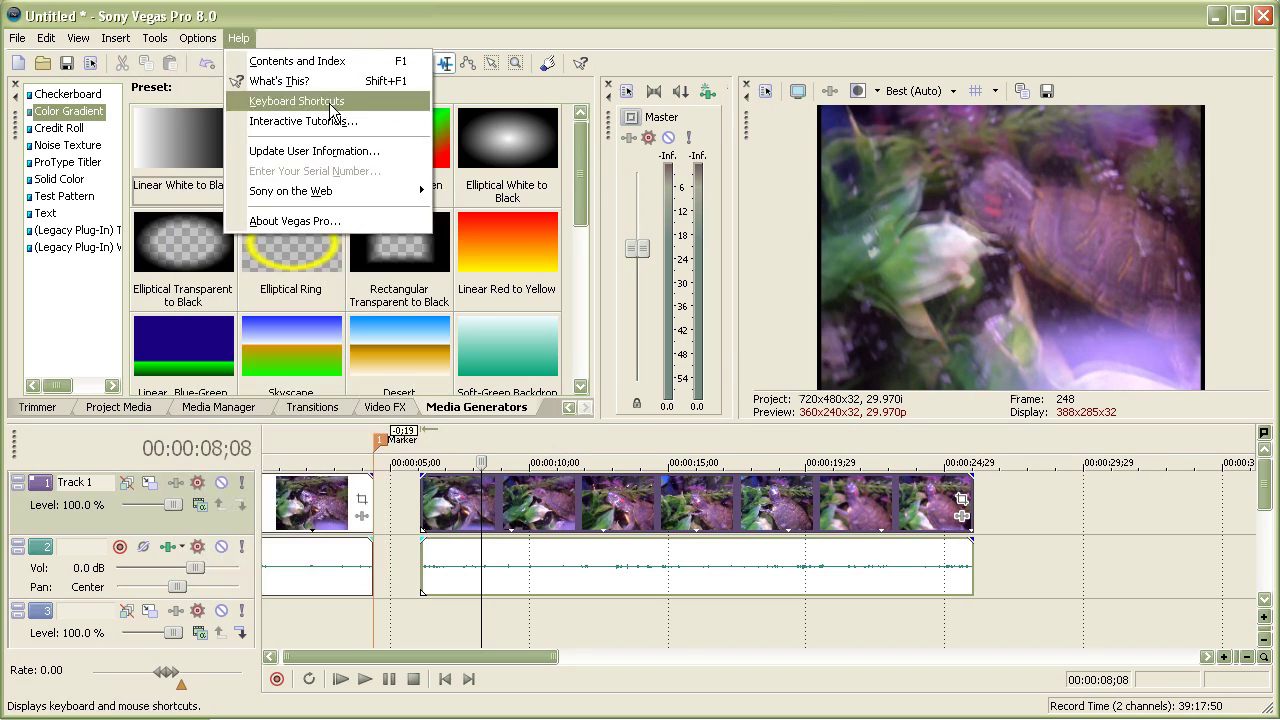
pyautogui.click(745, 510)
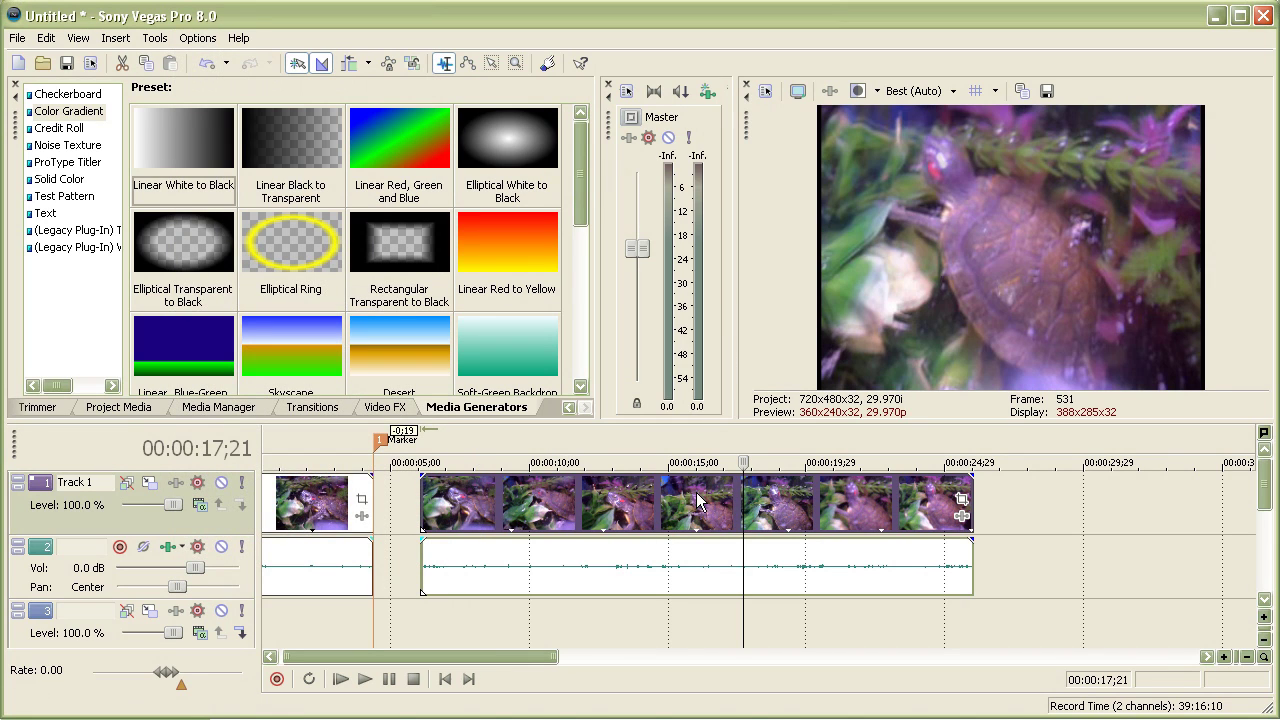
pyautogui.moveTo(628, 252); pyautogui.dragTo(617, 434)
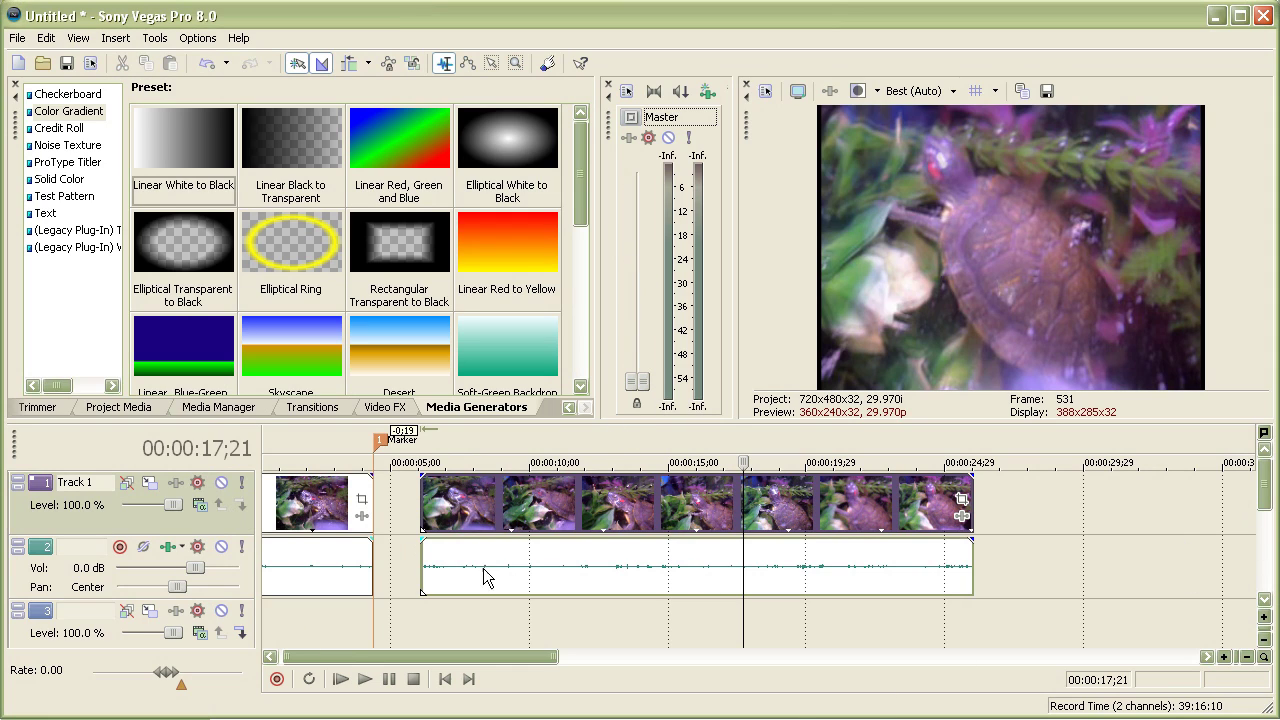
pyautogui.moveTo(197, 567); pyautogui.dragTo(1009, 523)
# Step: Add Sony Broadcast Colors to the turtle clip's event FX chain and close the FX window
pyautogui.click(962, 516)
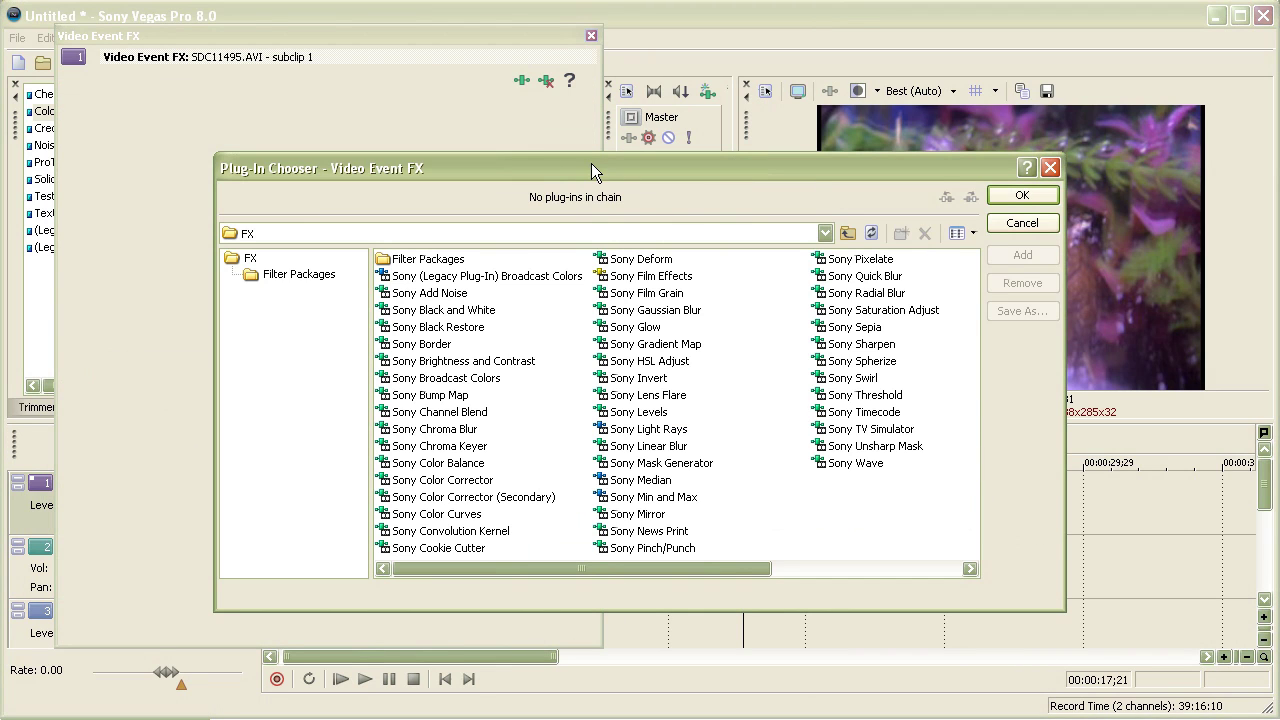
pyautogui.click(490, 378)
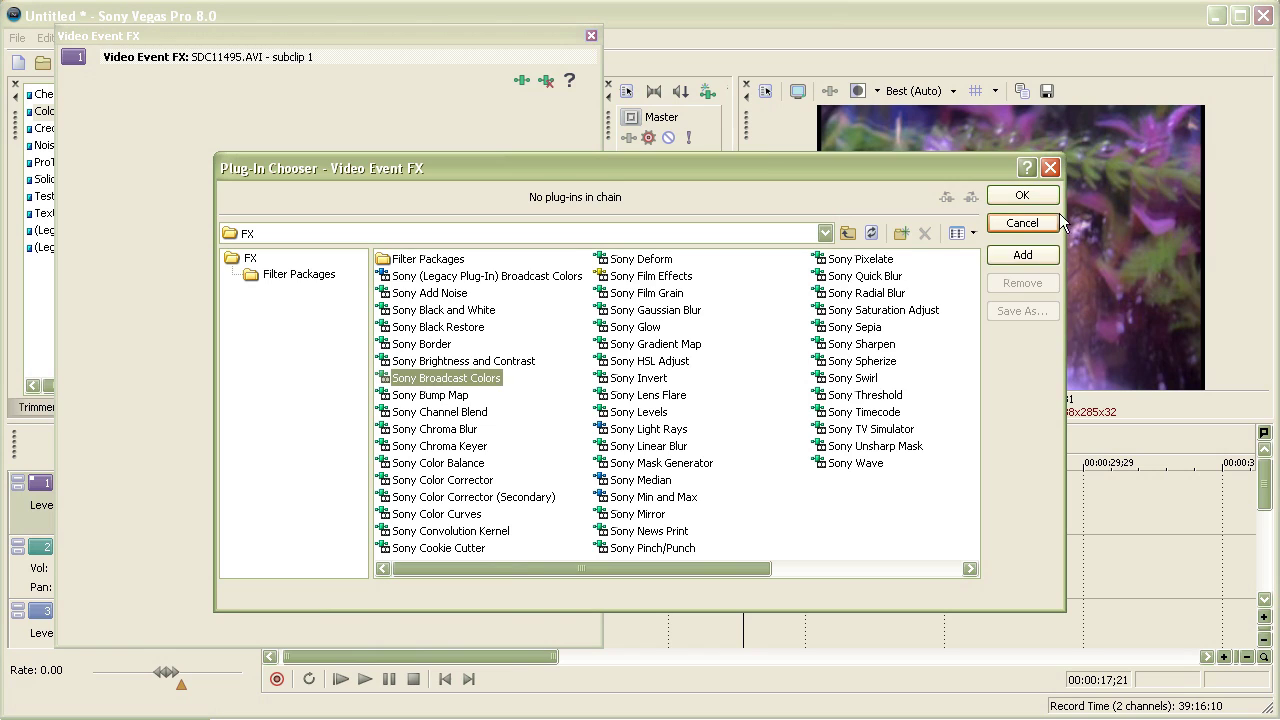
pyautogui.click(1030, 256)
pyautogui.click(1022, 196)
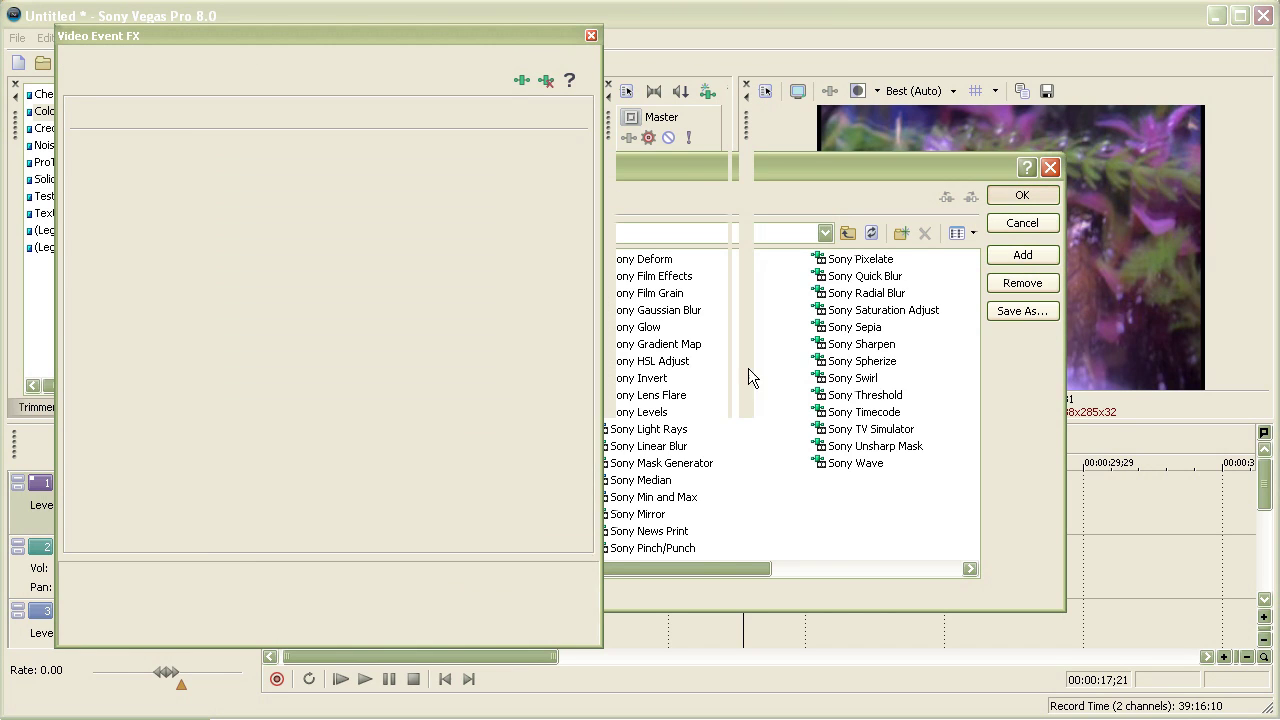
pyautogui.click(212, 582)
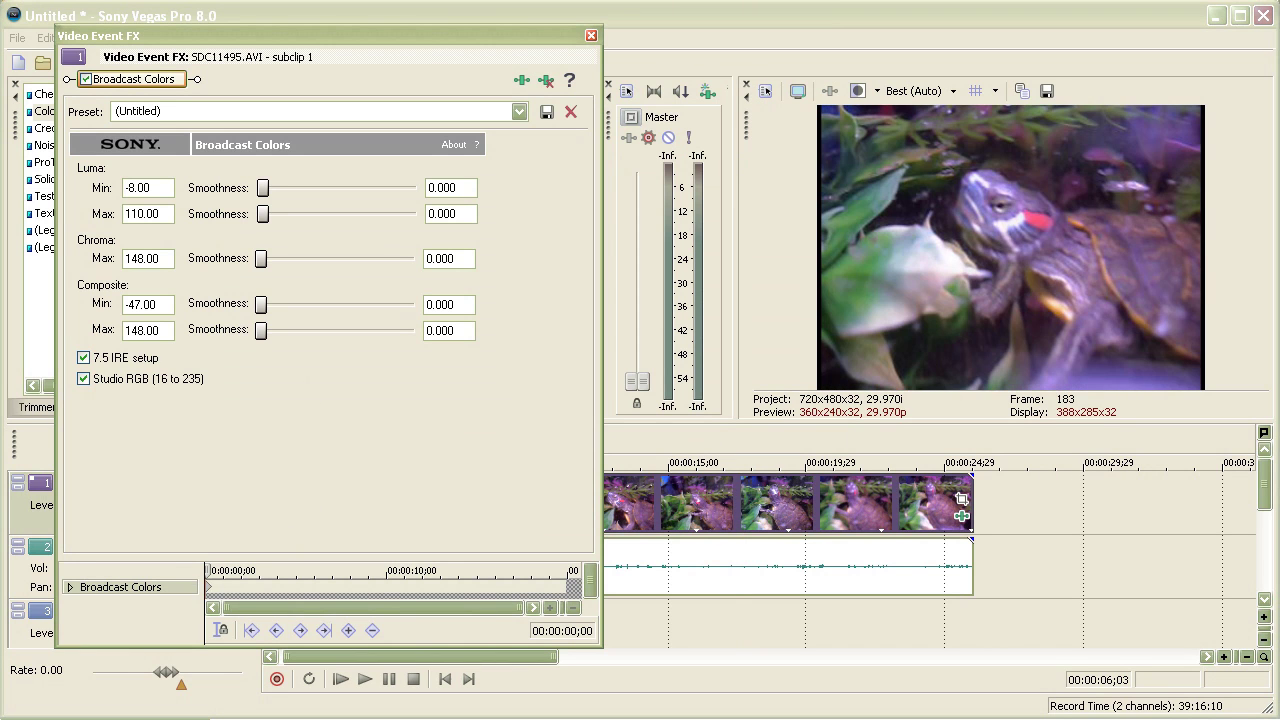
pyautogui.click(591, 36)
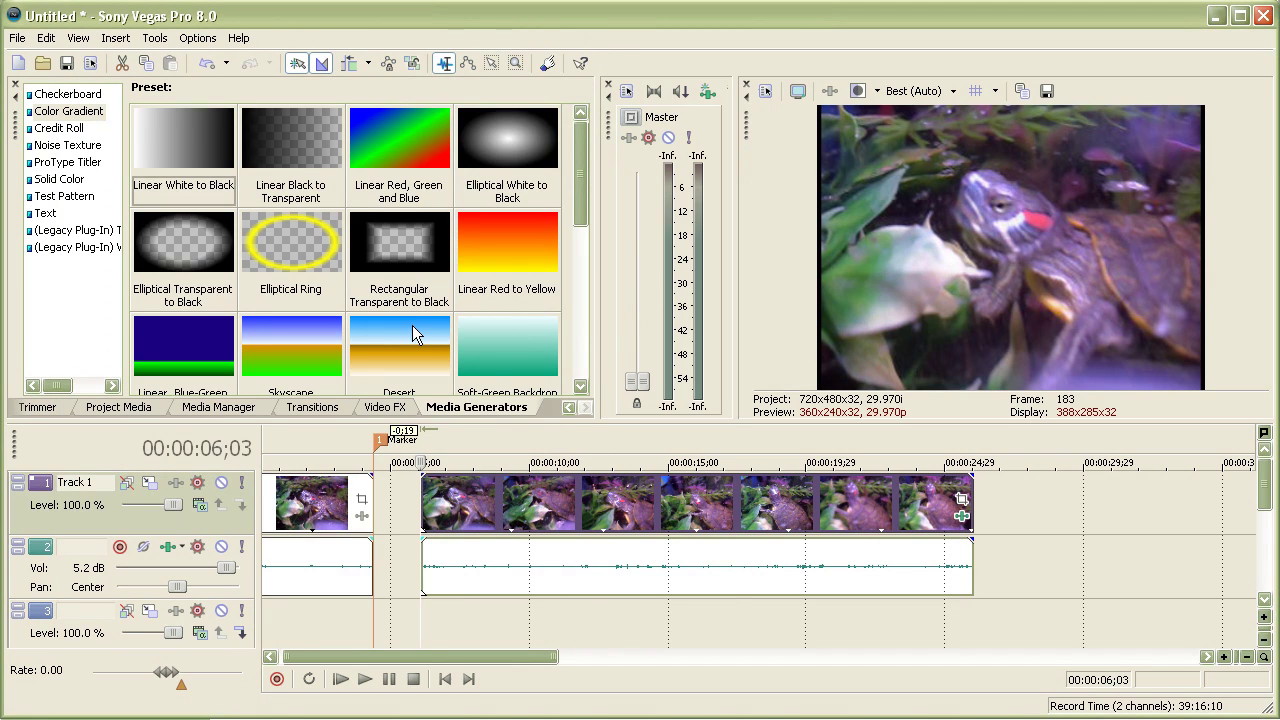